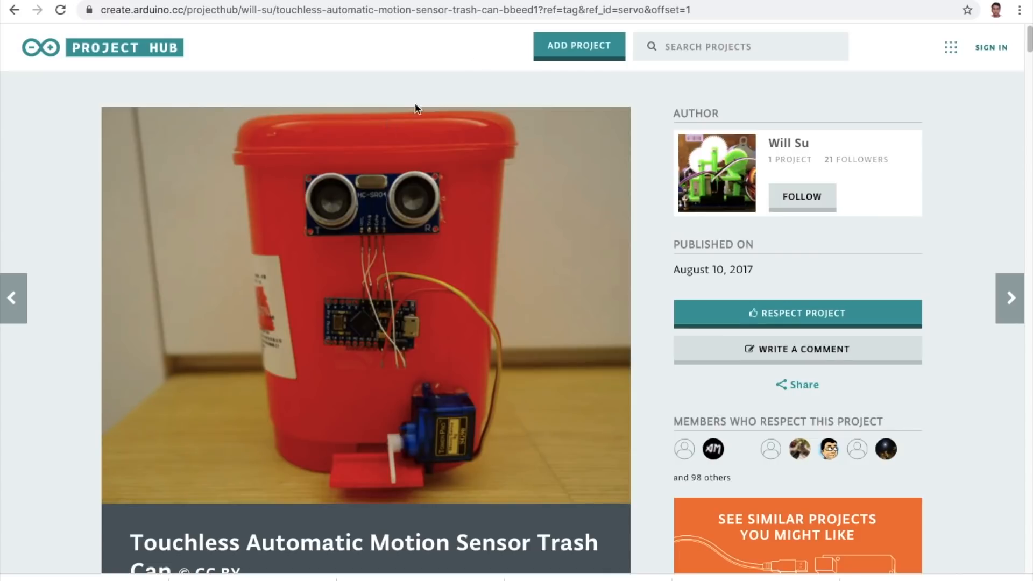
- Review the robotic arm project example and the SG90 servo motor datasheet
left_click(799, 0)
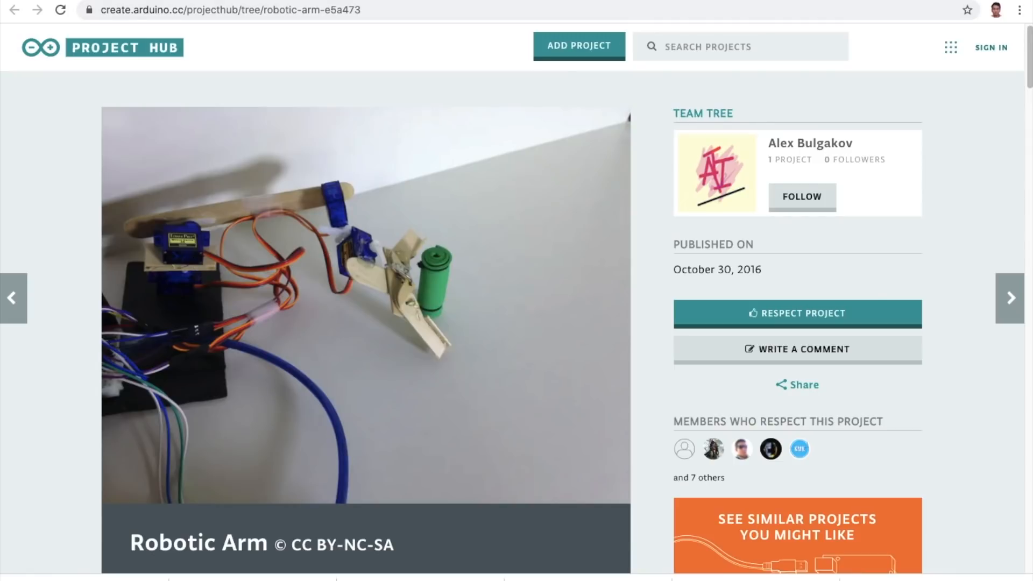
left_click(323, 1)
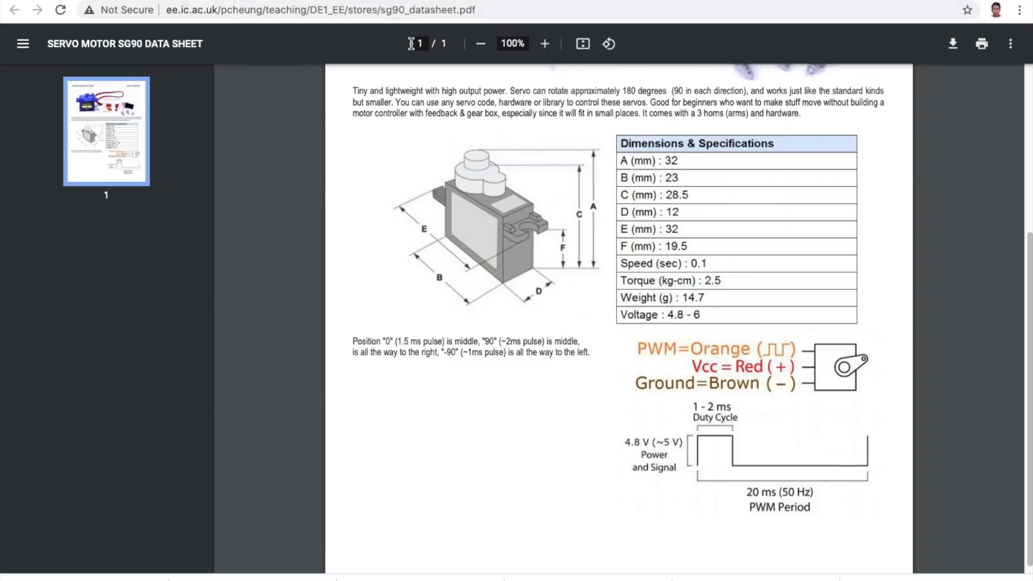
left_click_drag(1027, 277, 1026, 128)
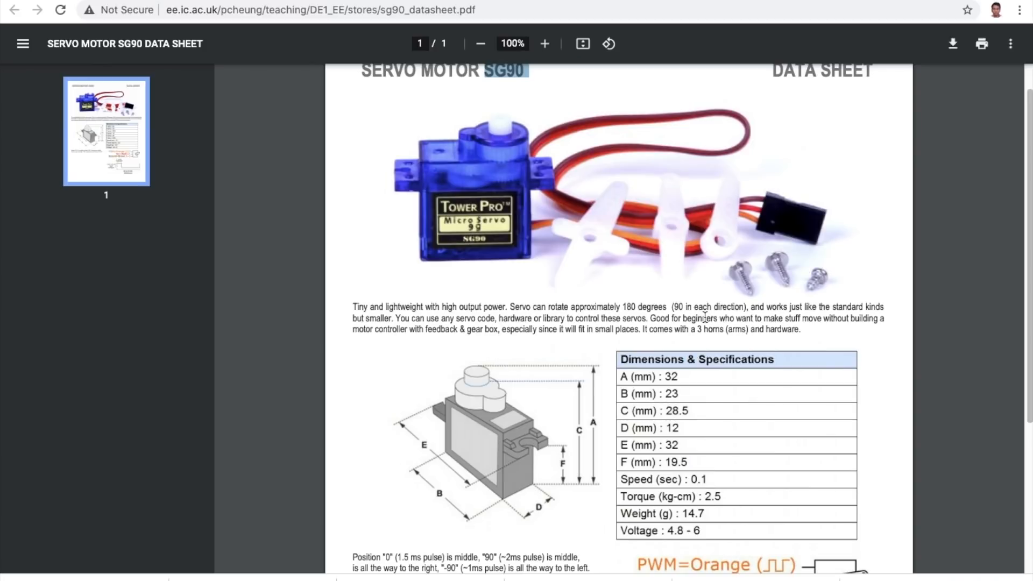
- Switch to the Tinkercad circuit and place a potentiometer on the breadboard with its terminals in columns 8 to 10
key("ctrl+shift+Tab")
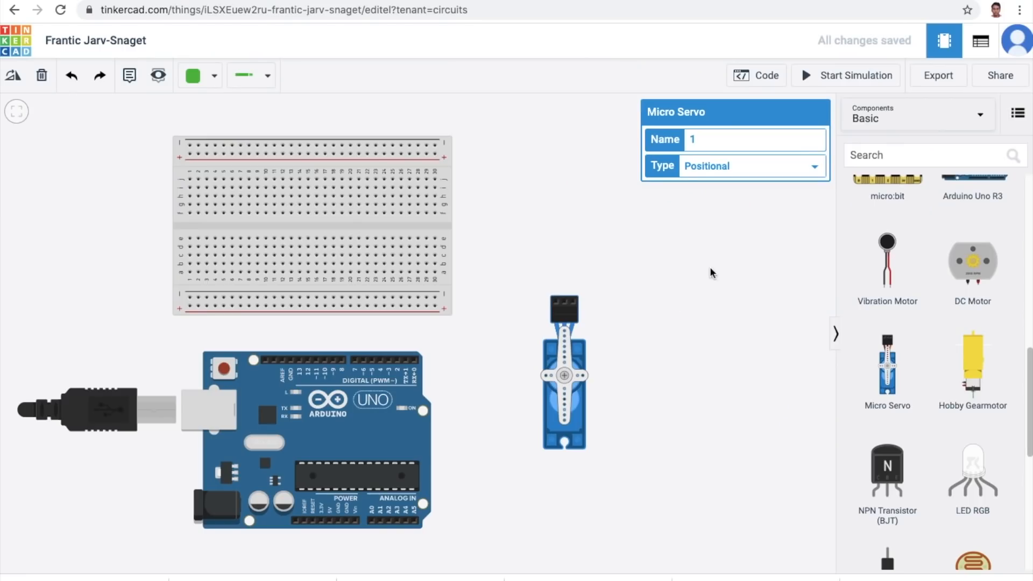
left_click_drag(1029, 376, 1028, 210)
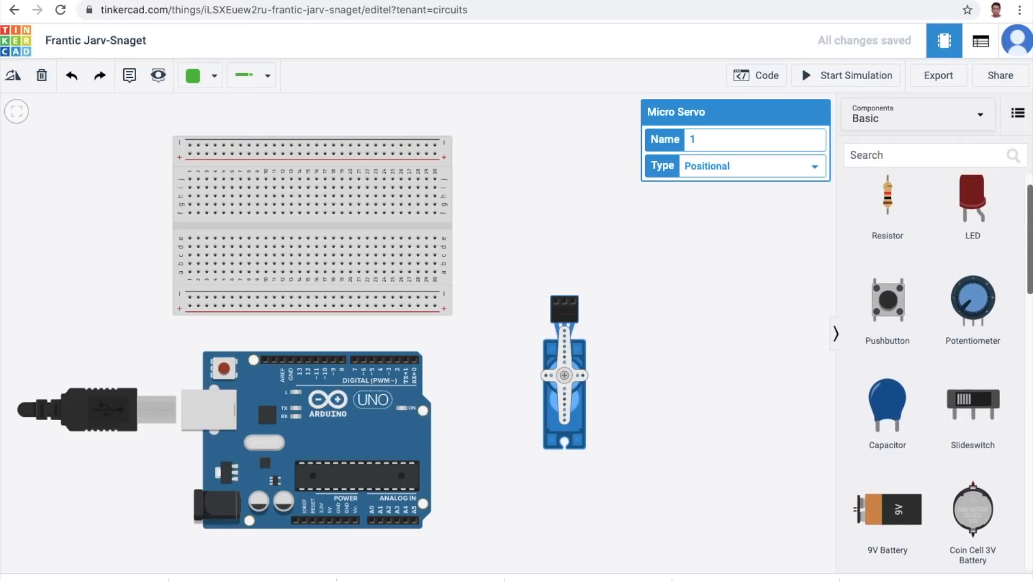
left_click_drag(978, 298, 259, 238)
left_click(527, 229)
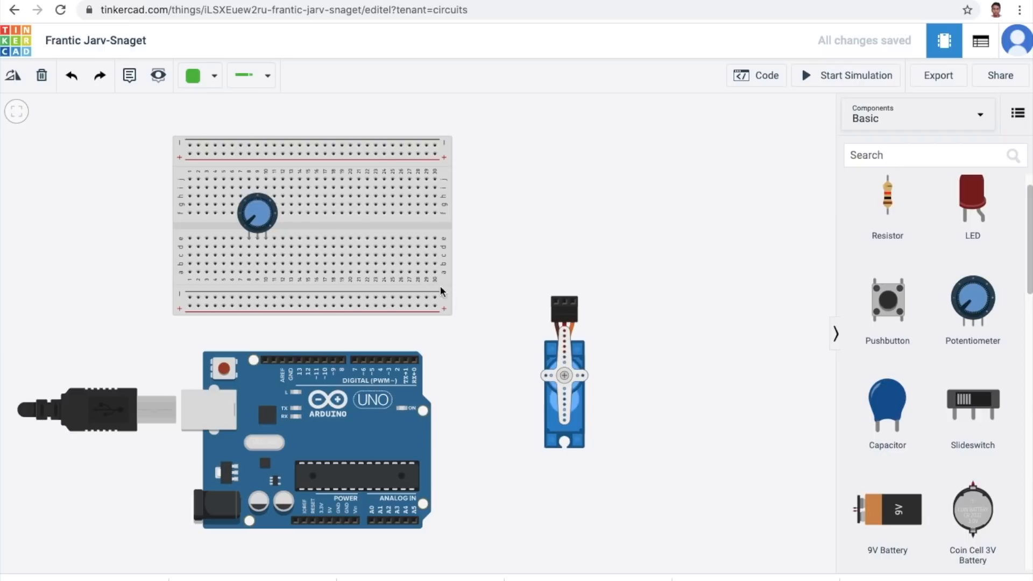
- Route a red wire from the Arduino's 5V pin around the board to the breadboard's lower positive rail
left_click(218, 92)
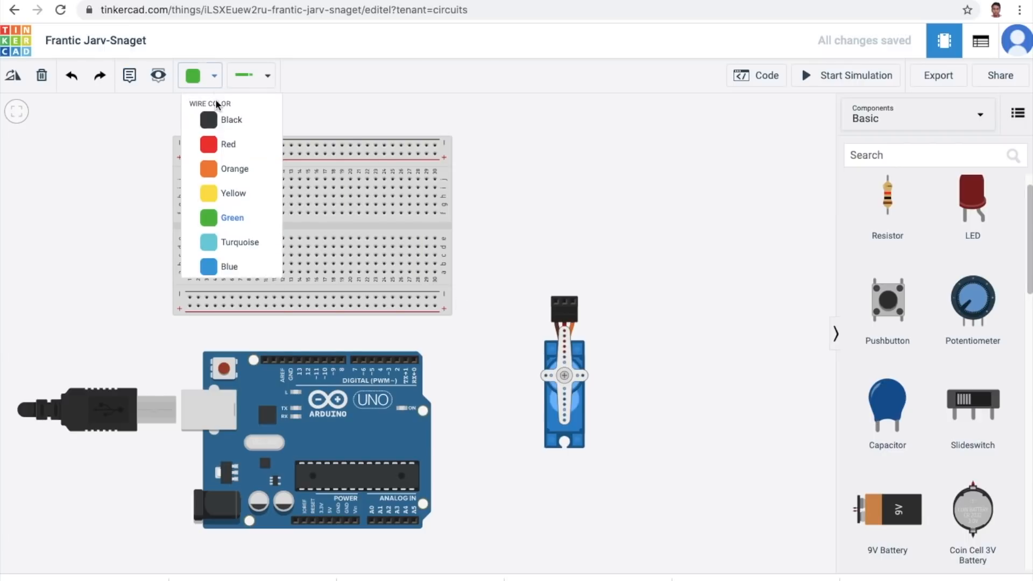
left_click(218, 143)
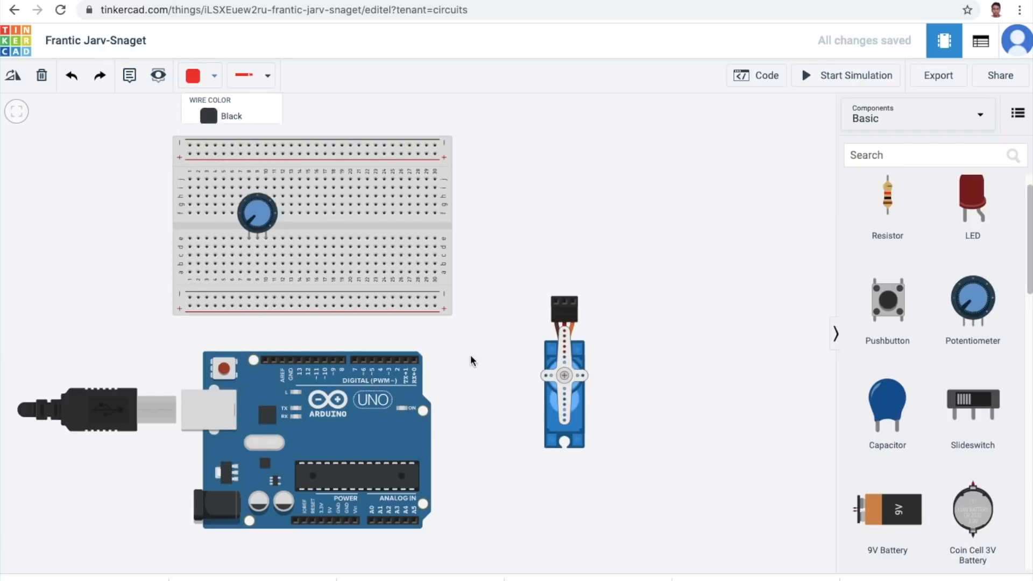
left_click(328, 521)
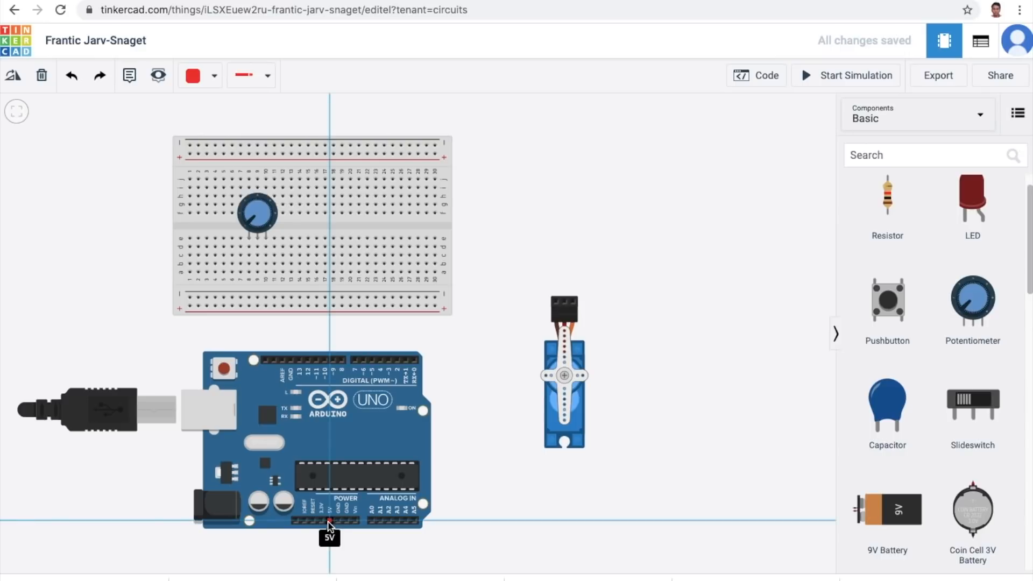
left_click(328, 547)
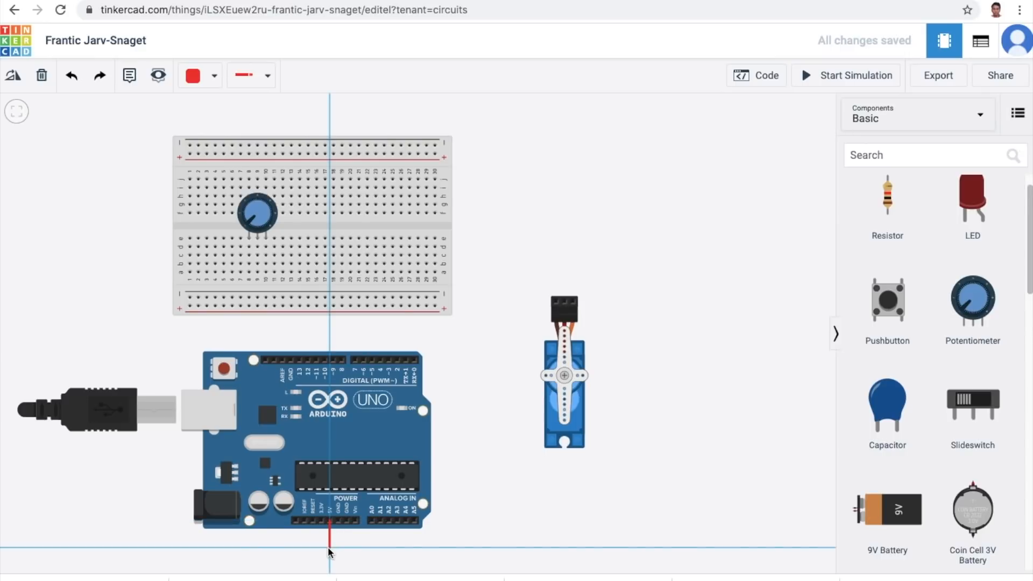
left_click(108, 547)
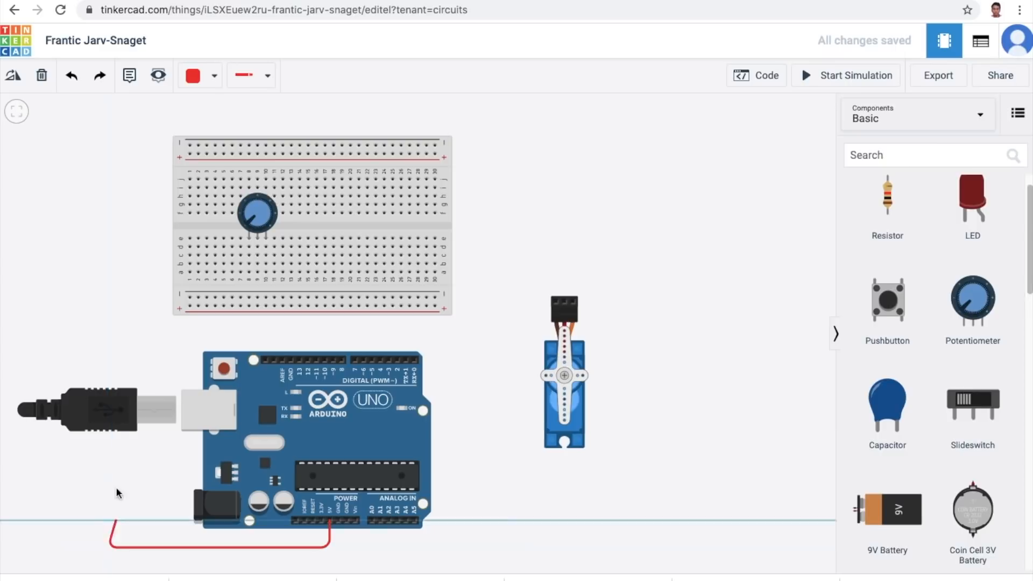
left_click(113, 307)
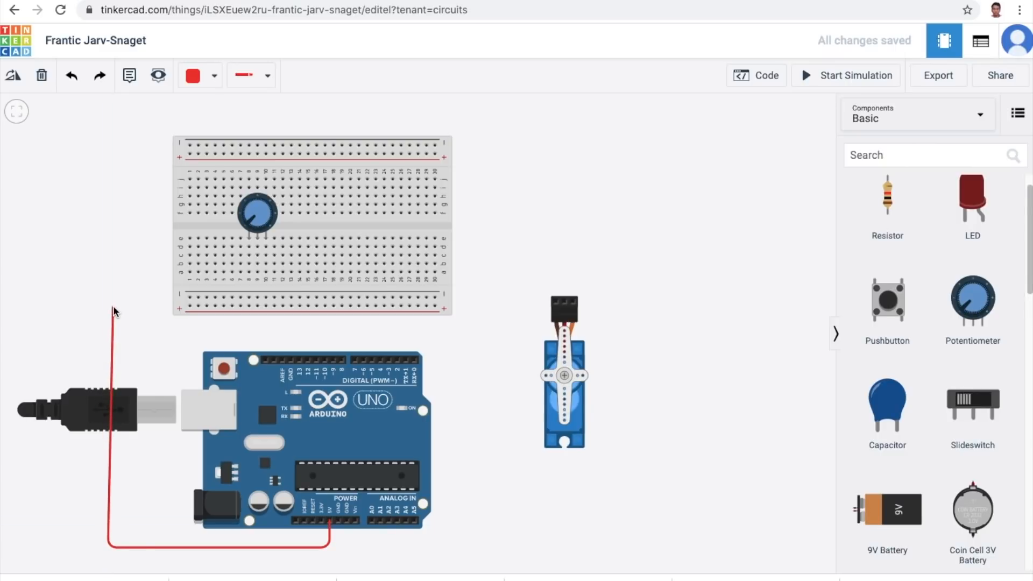
left_click(188, 306)
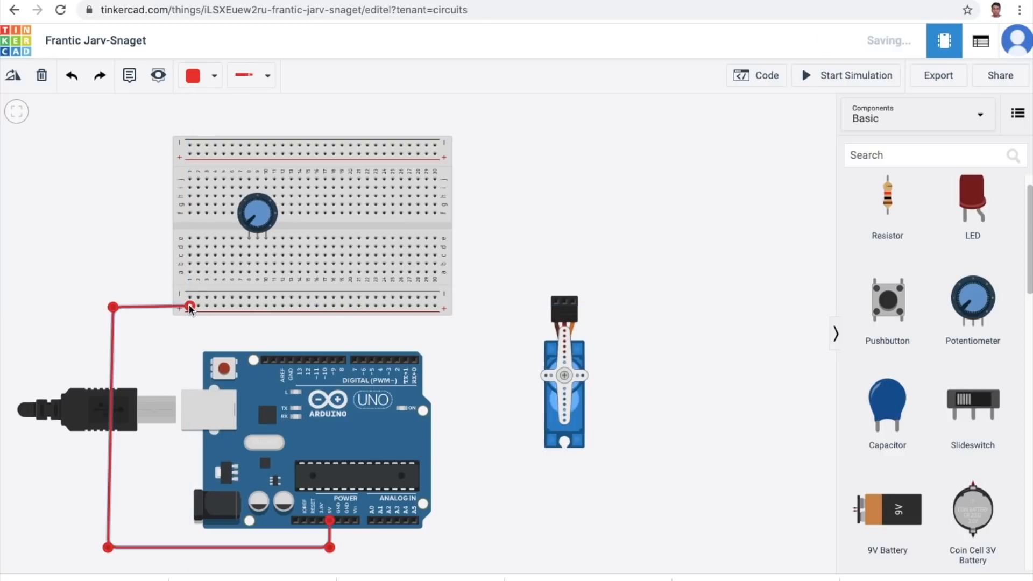
left_click(142, 347)
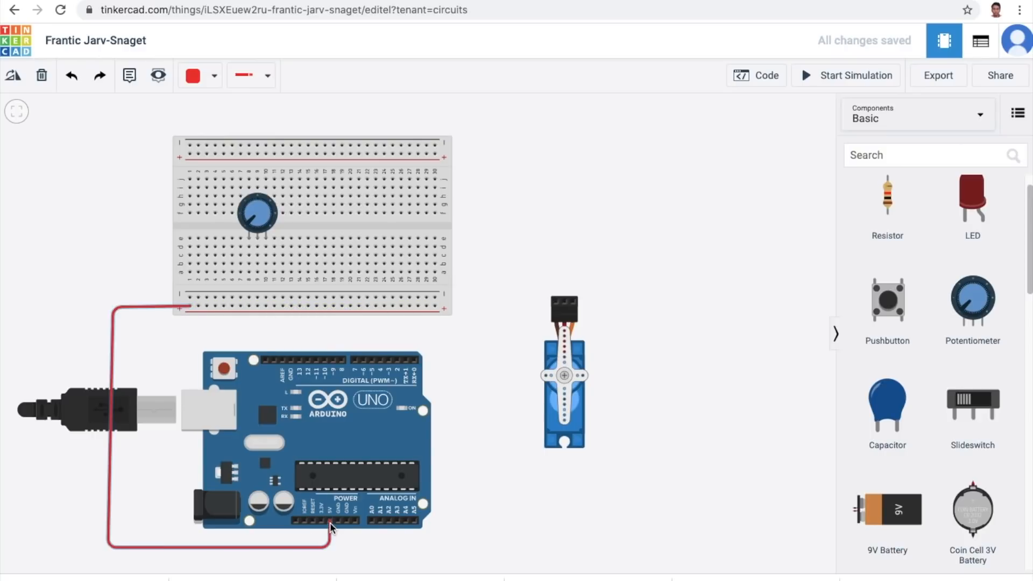
- Route a black wire from the Arduino's GND pin beside the digital pins to the breadboard's lower negative rail
left_click(214, 75)
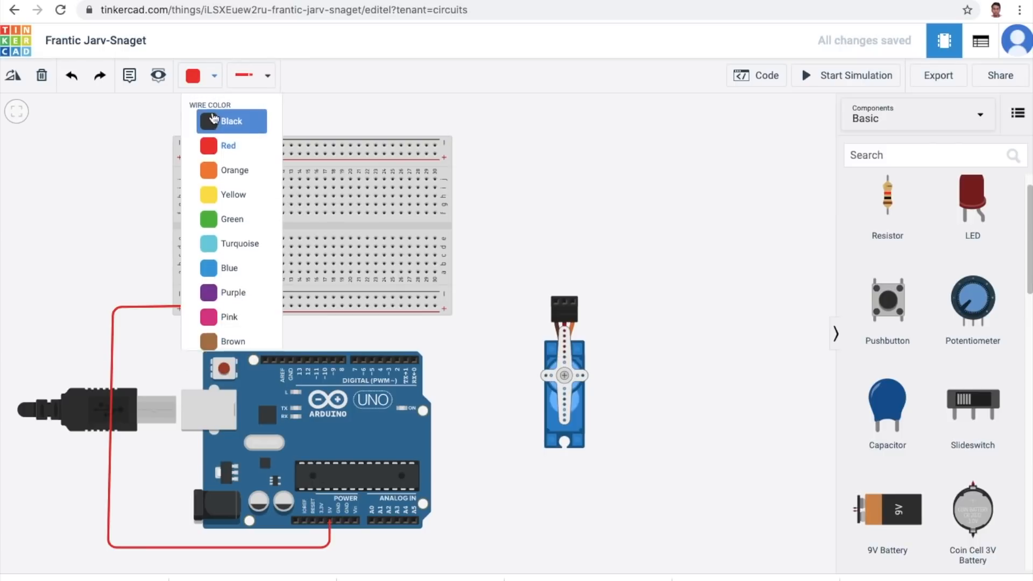
left_click(209, 127)
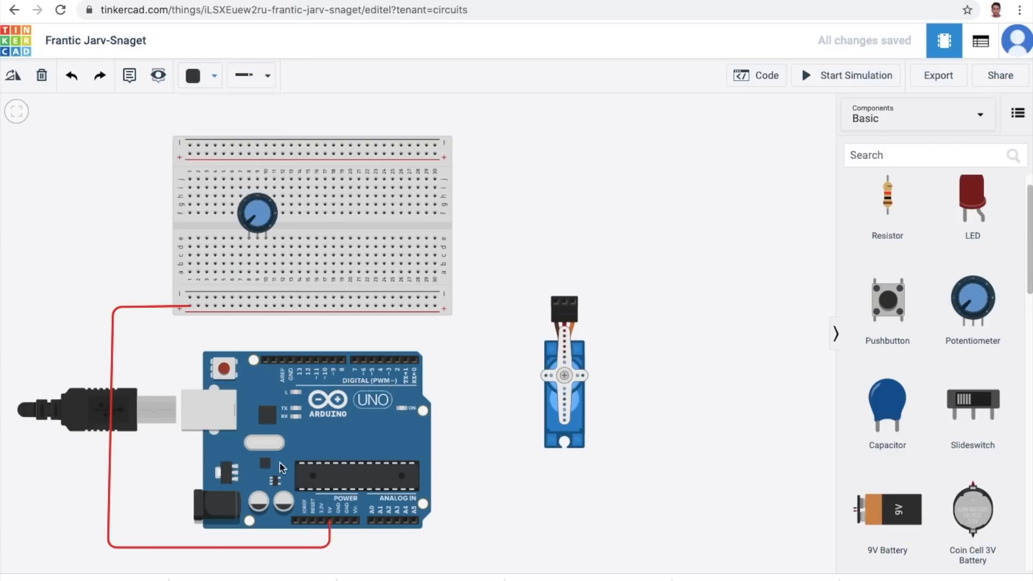
left_click(290, 362)
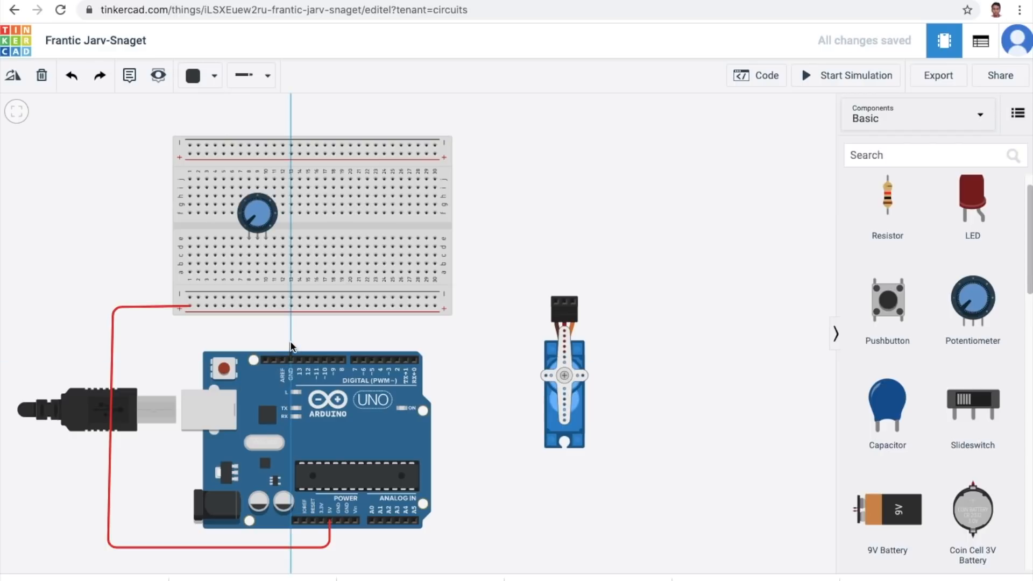
left_click(291, 337)
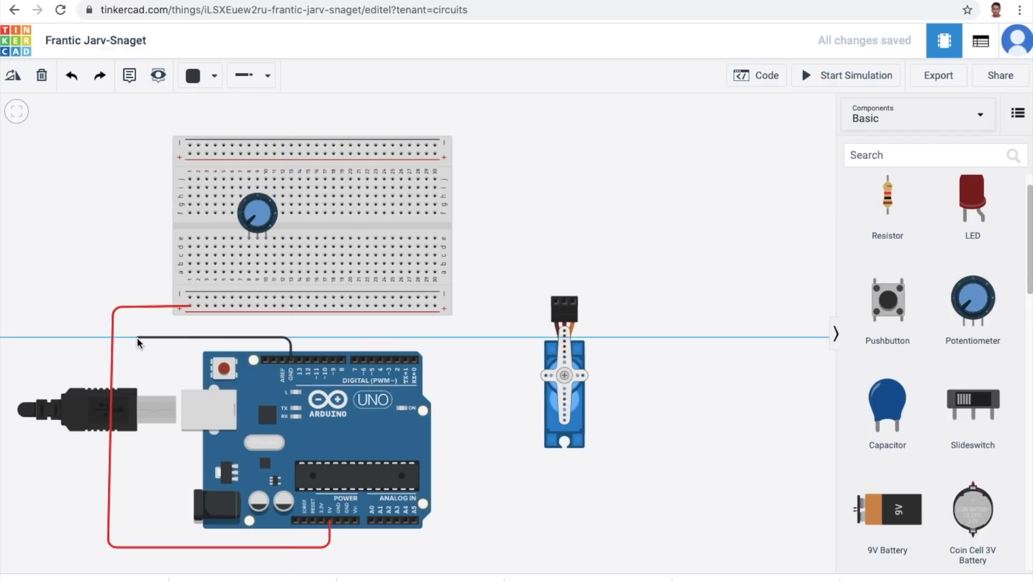
left_click(143, 337)
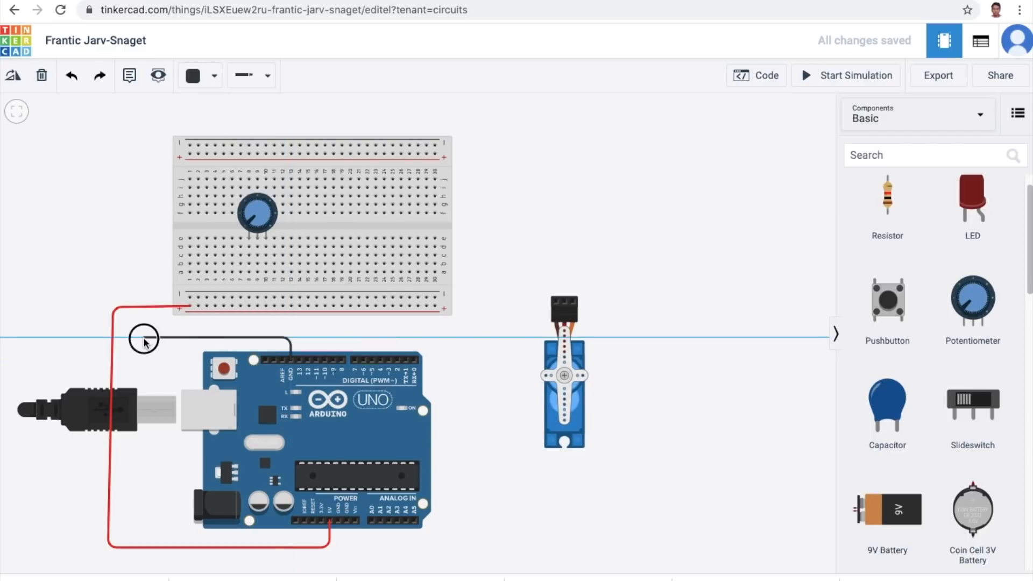
left_click(145, 298)
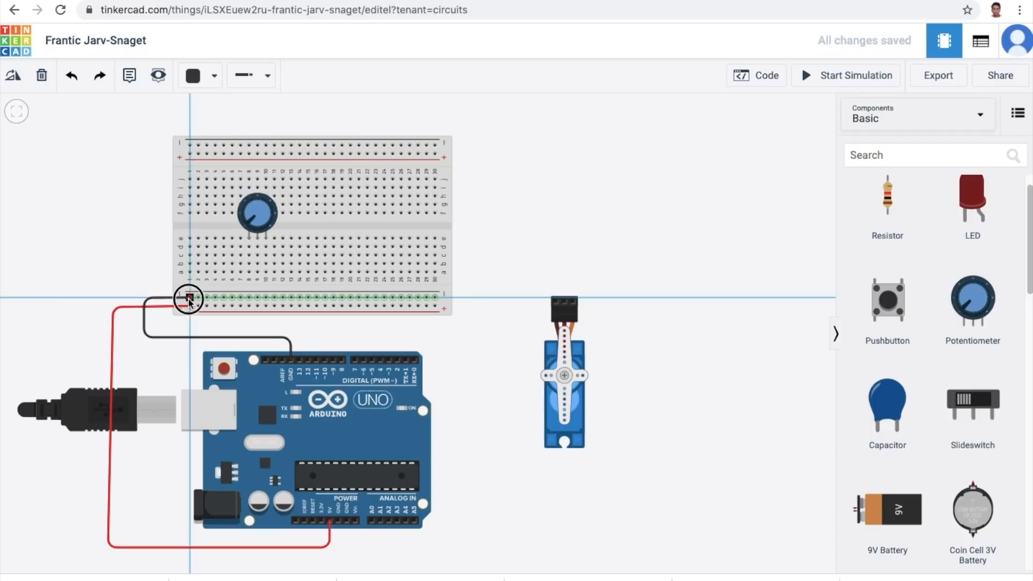
left_click(189, 298)
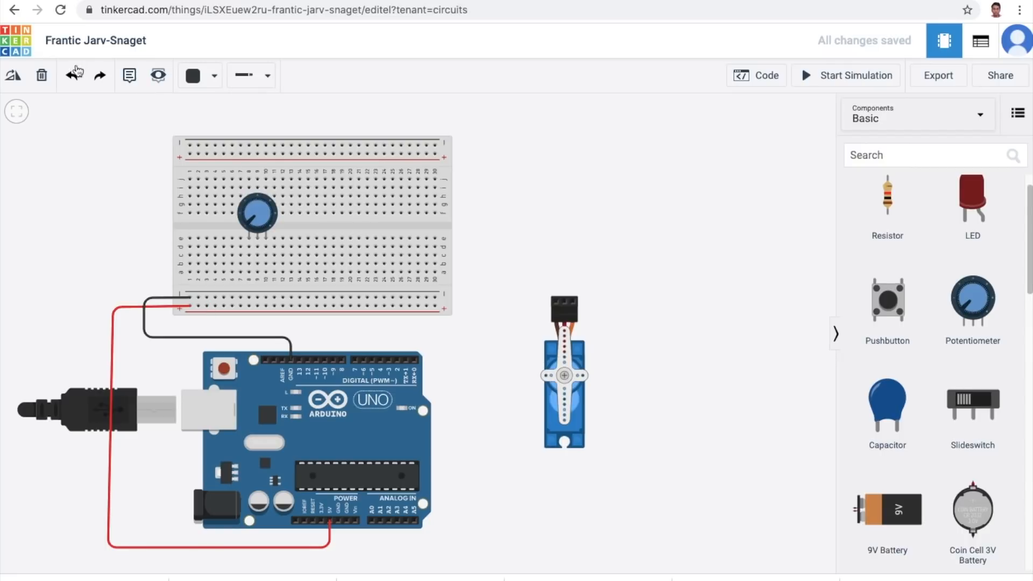
- Wire the potentiometer's outer terminals, connecting column 8 to the lower negative rail and column 10 to the lower positive rail with a red wire
left_click(250, 298)
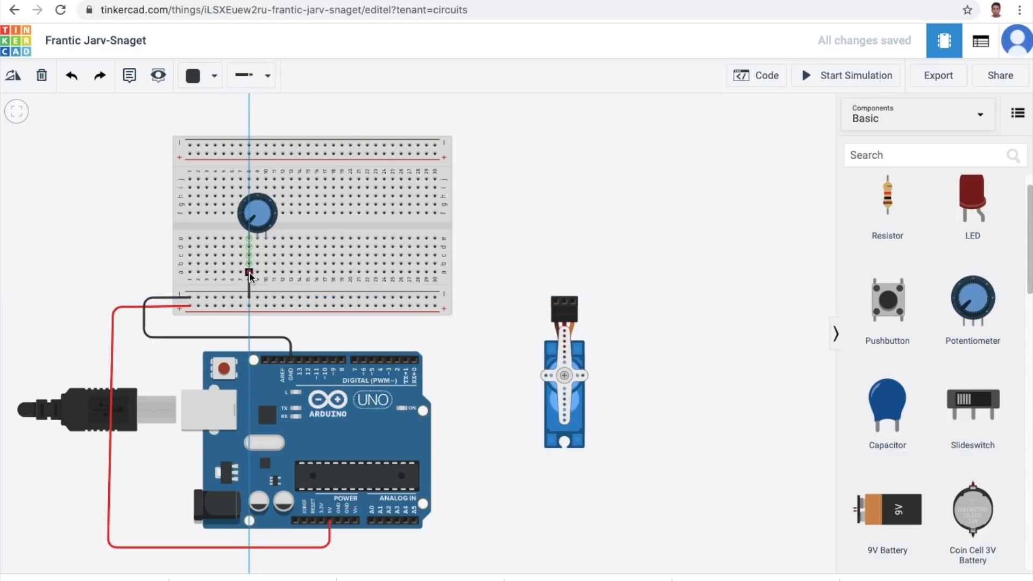
left_click(249, 272)
left_click(217, 78)
left_click(230, 144)
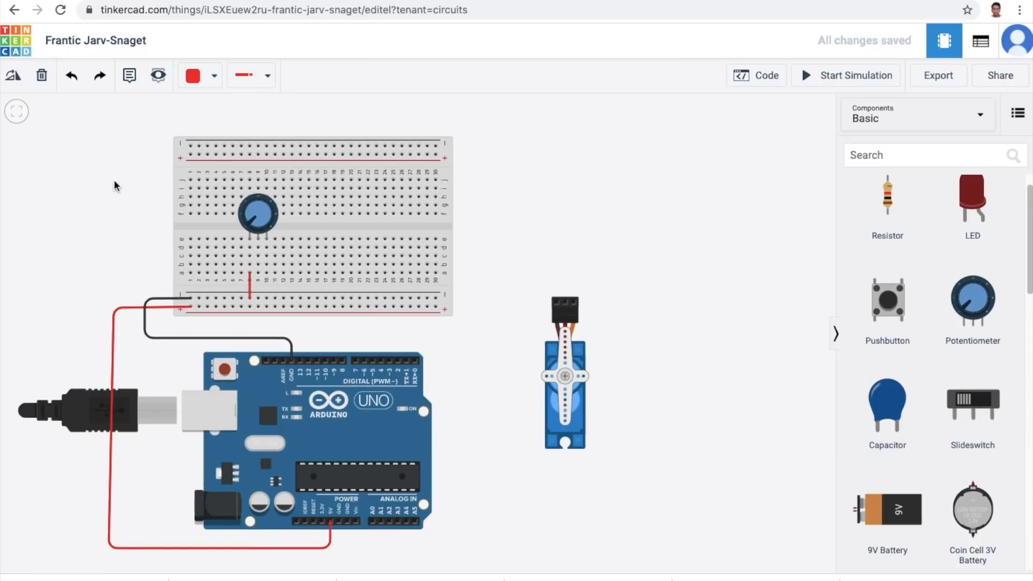
left_click(267, 306)
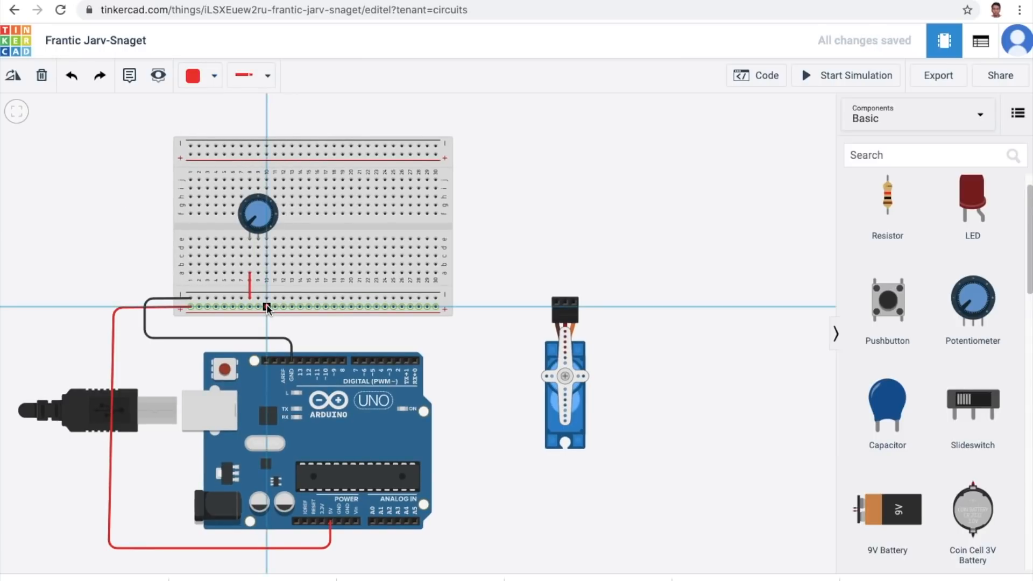
left_click(267, 273)
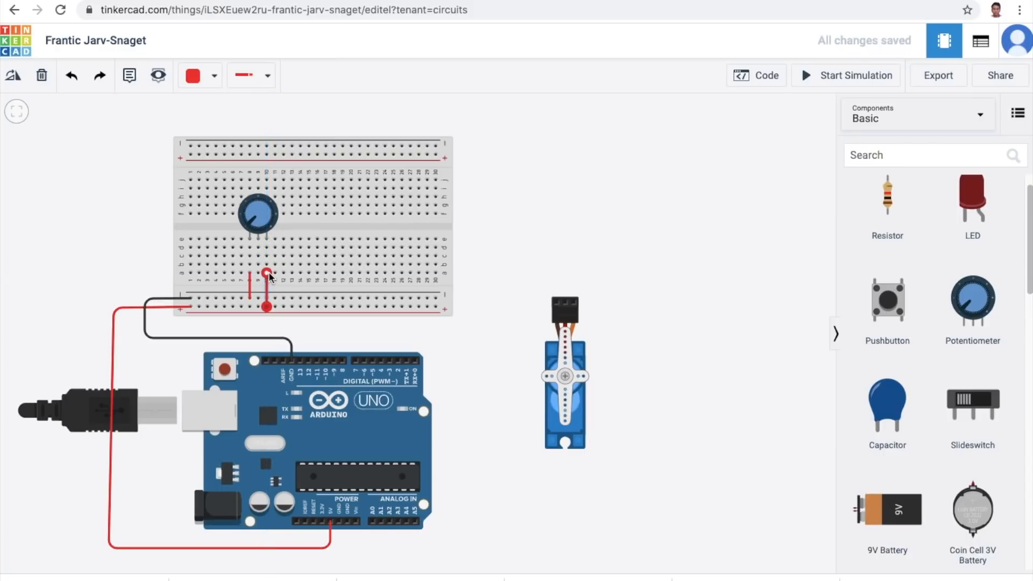
- Recolor the potentiometer's ground jumper in column 8 black
left_click(249, 288)
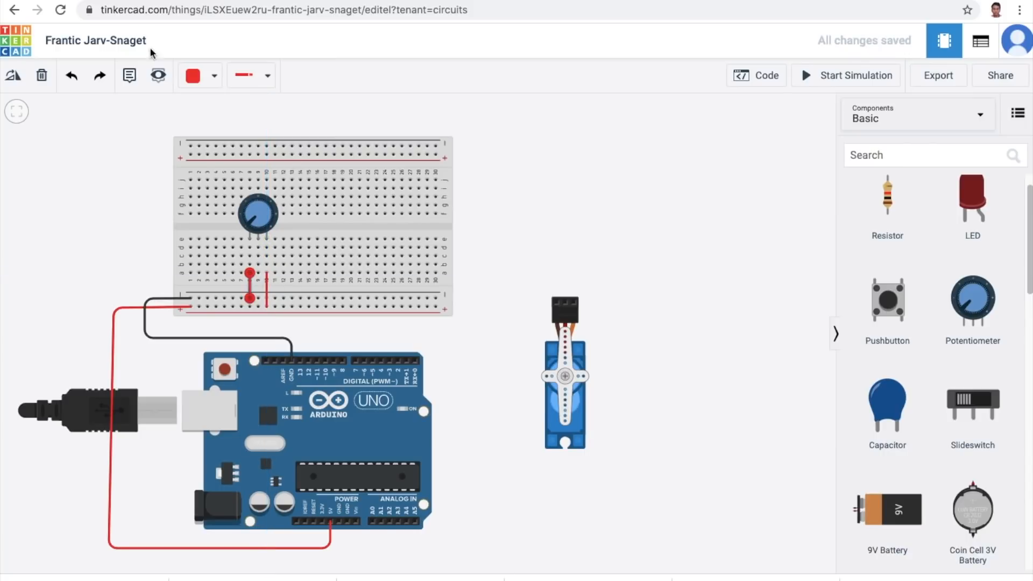
left_click(214, 76)
left_click(225, 120)
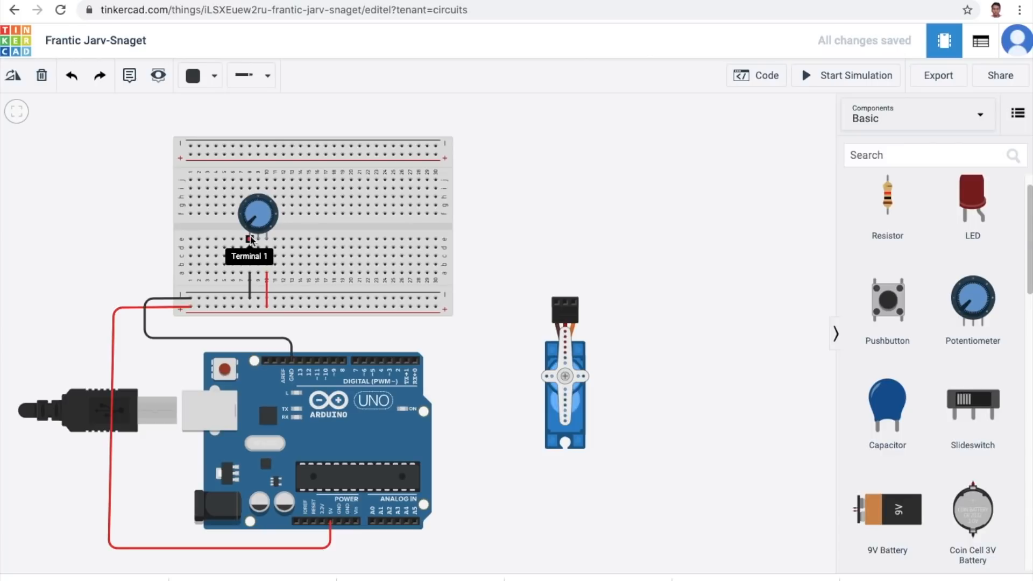
left_click(250, 227)
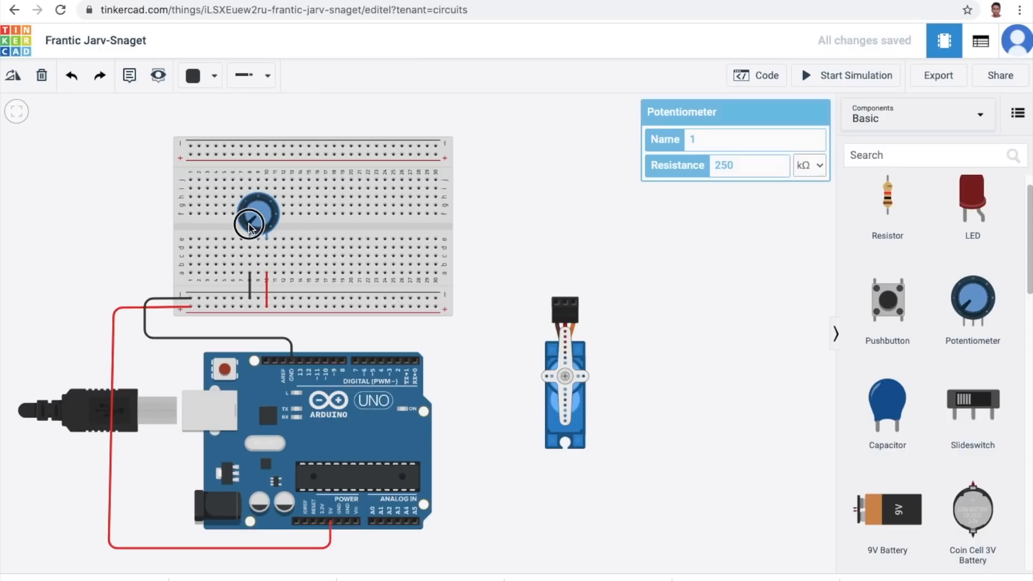
mouse_move(250, 227)
left_mouse_down()
mouse_move(253, 216)
mouse_move(250, 227)
left_mouse_up()
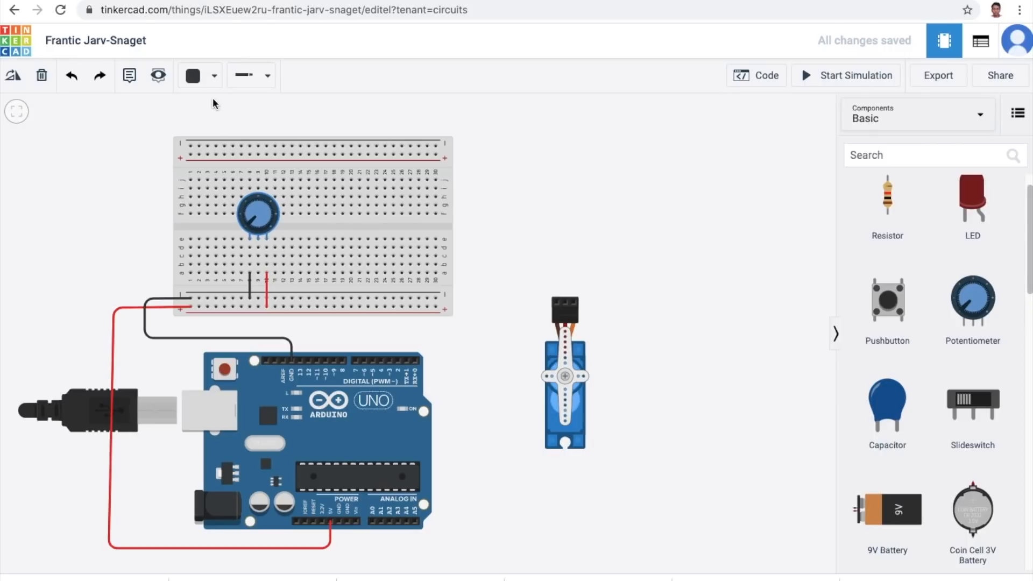
- Route a turquoise wire from the potentiometer's middle terminal in column 9 around the Arduino to analog pin A0
left_click(215, 75)
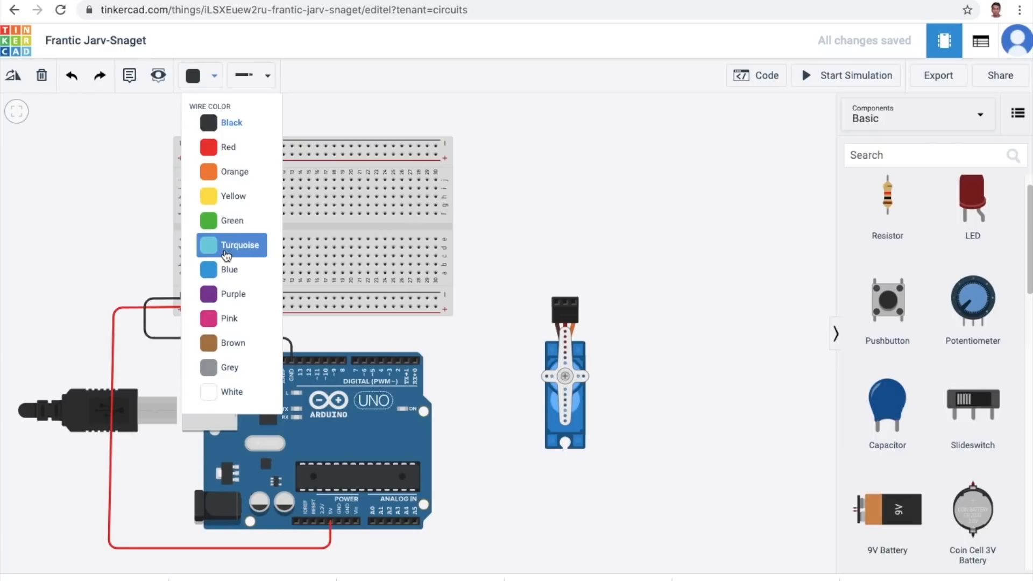
left_click(226, 246)
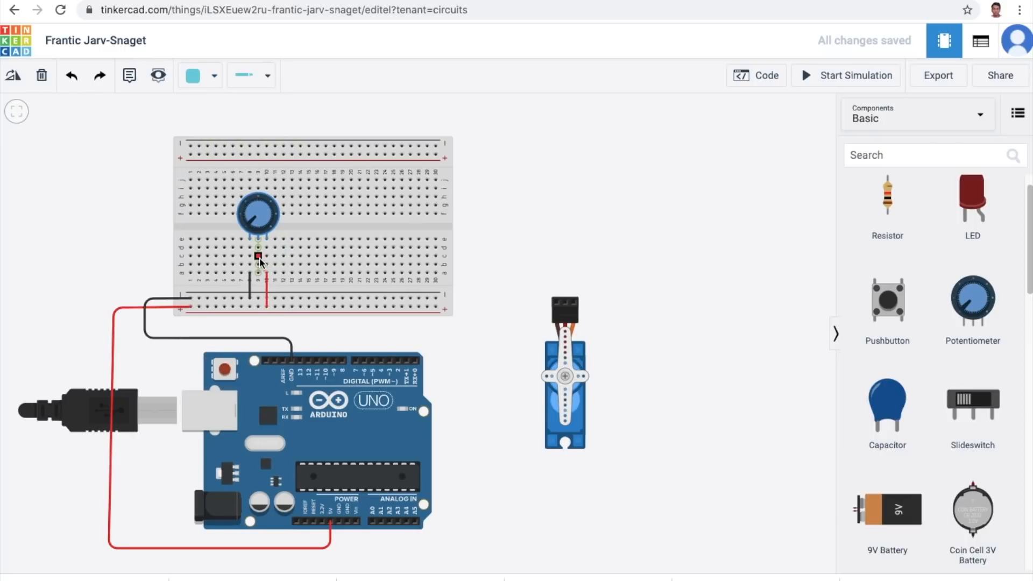
left_click(259, 257)
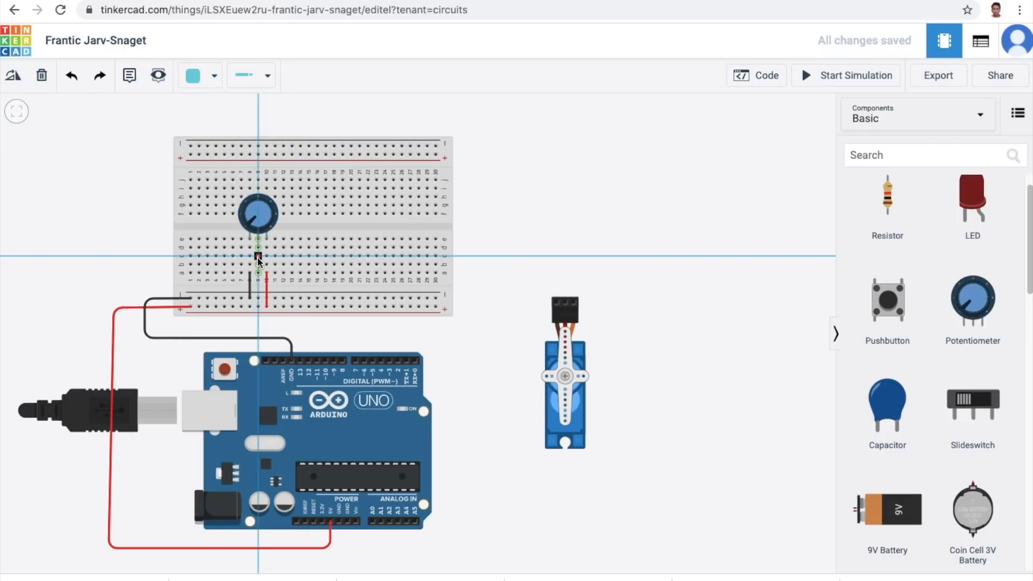
left_click(117, 256)
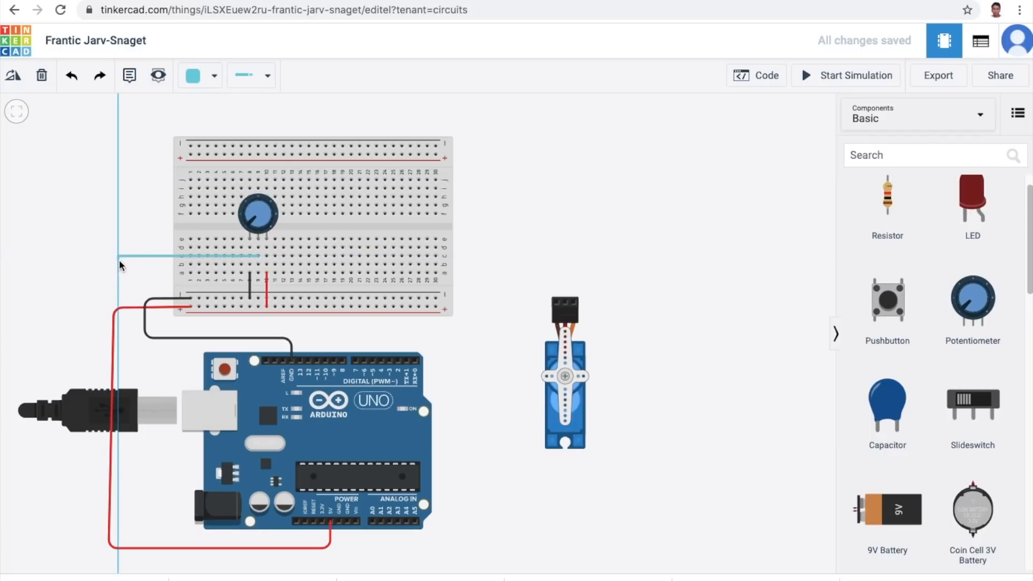
left_click(115, 562)
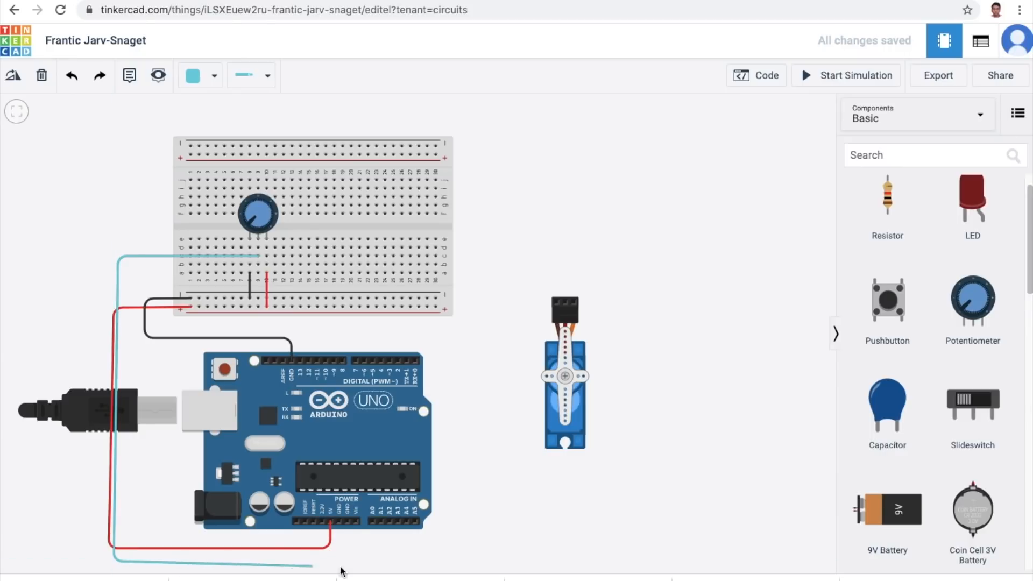
left_click(369, 560)
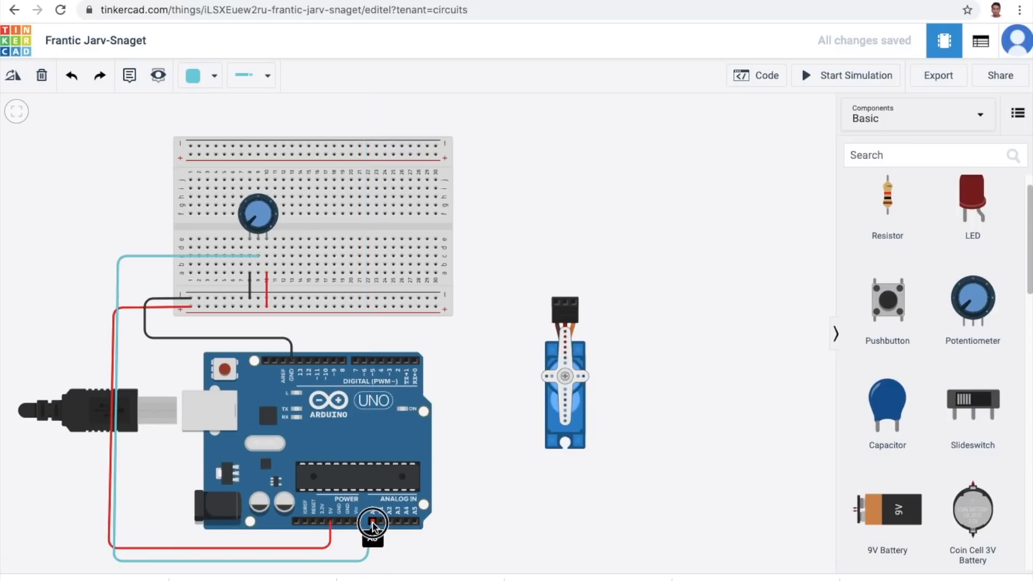
left_click(373, 521)
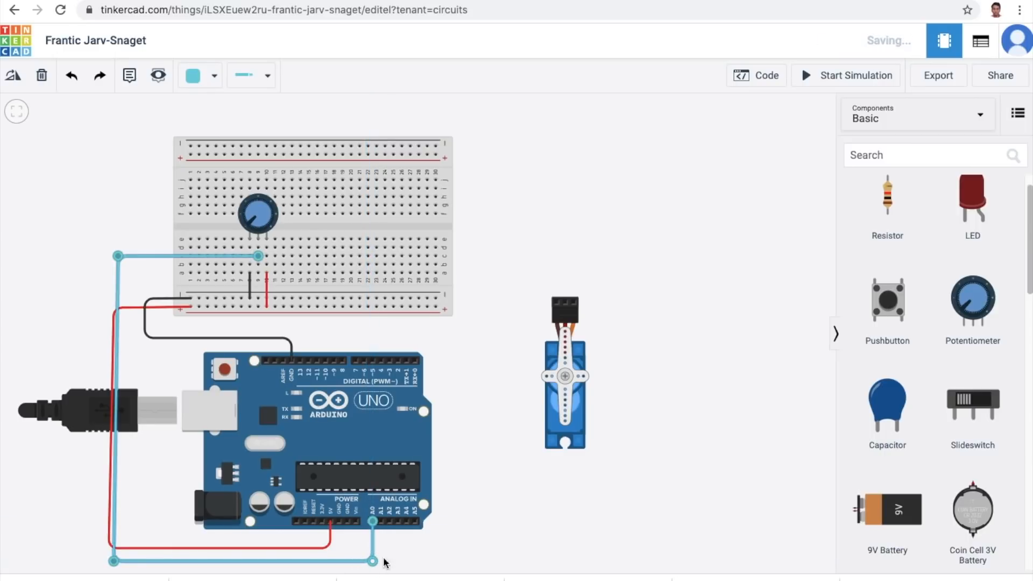
left_click(405, 557)
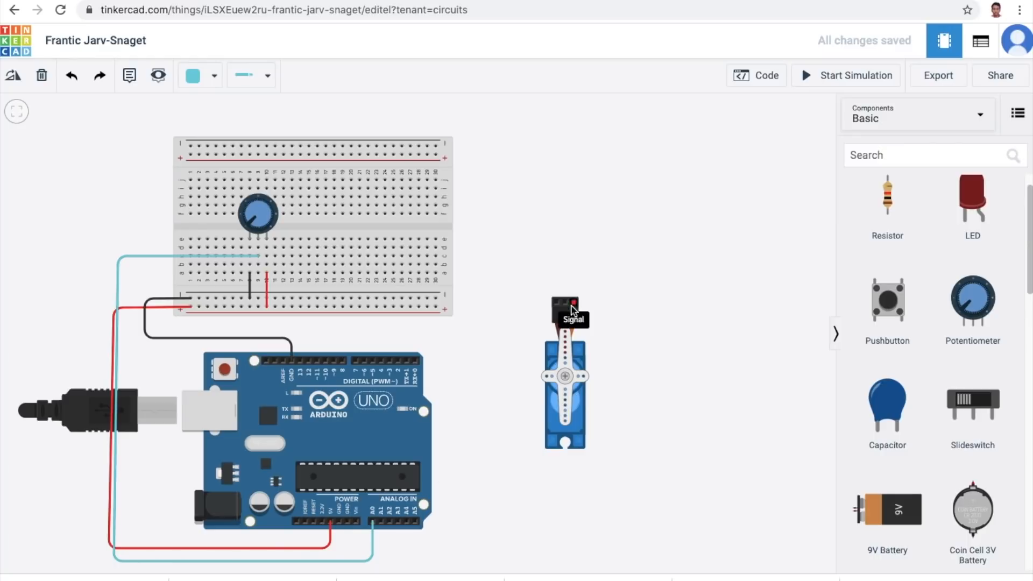
- Move the micro servo closer to the Arduino and connect its middle power pin to the breadboard's lower positive rail with a red wire
left_click_drag(580, 321, 551, 333)
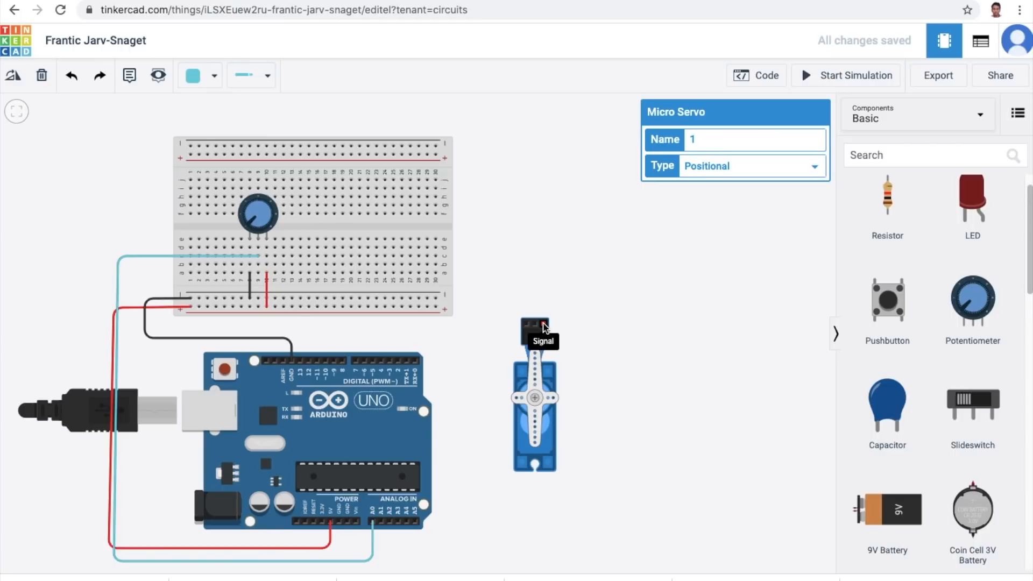
left_click(213, 75)
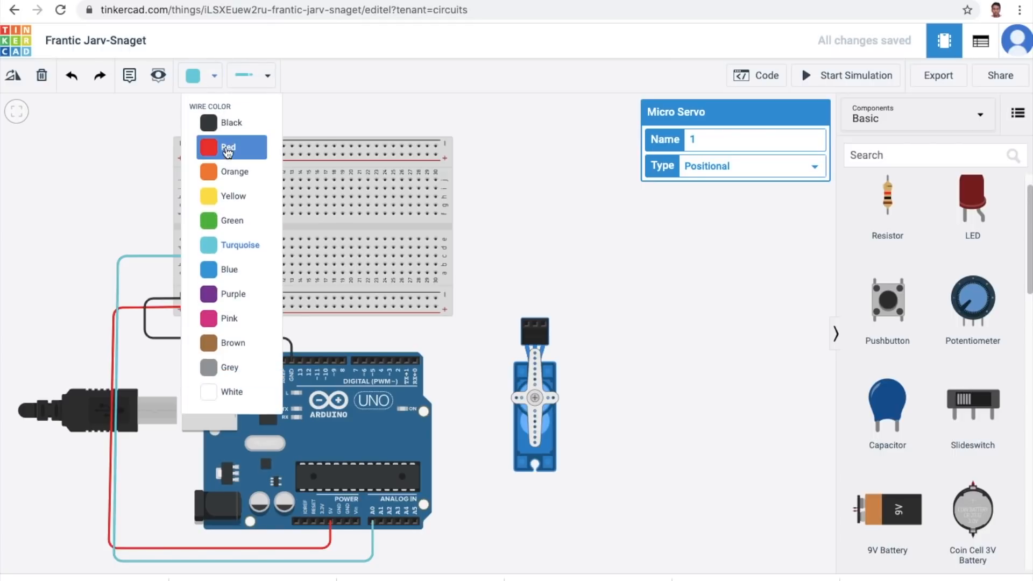
left_click(220, 144)
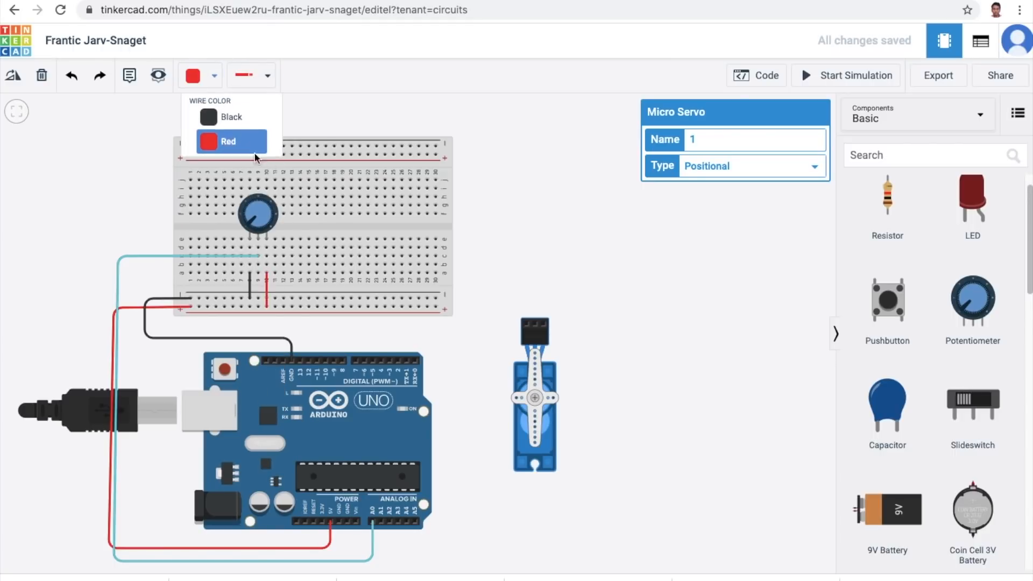
left_click(537, 328)
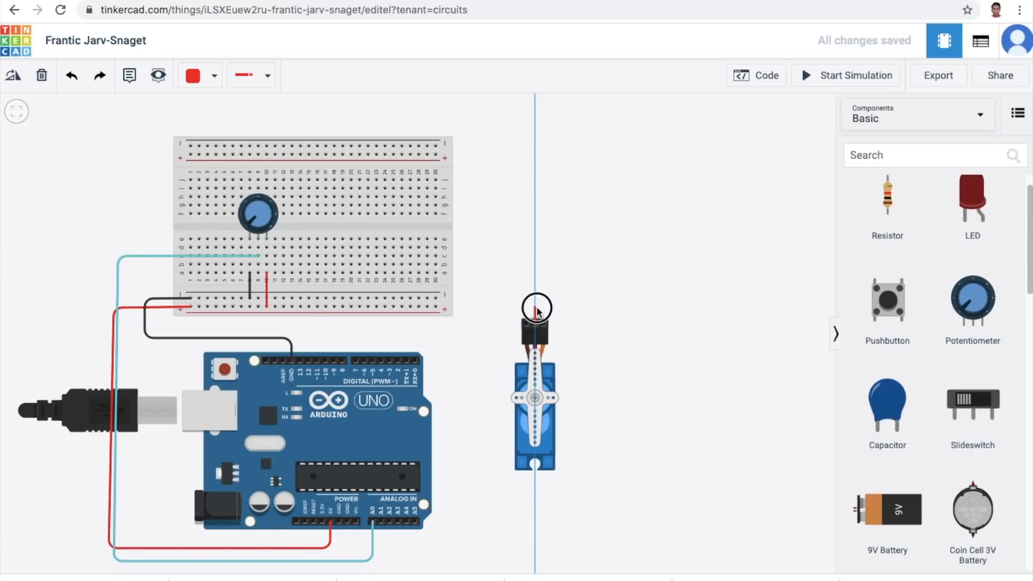
left_click(433, 308)
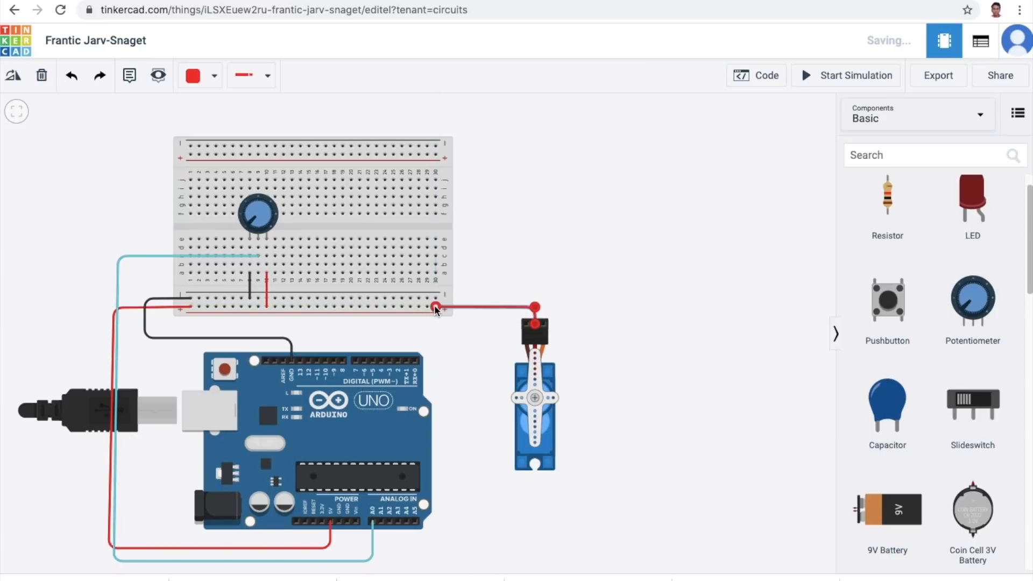
left_click(552, 270)
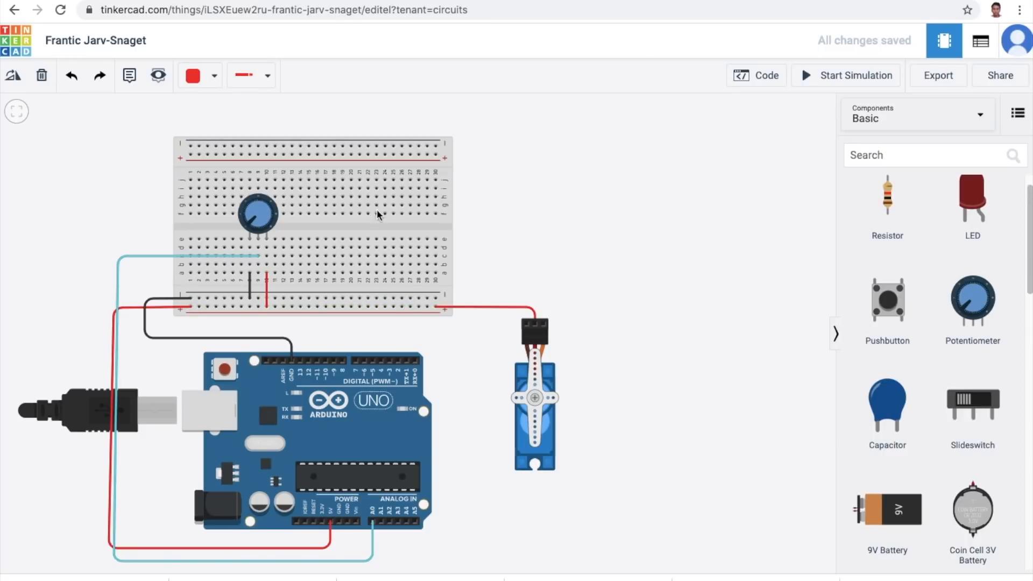
- Connect the servo's Ground pin to the breadboard's lower negative rail near column 28 with a black wire
left_click(214, 76)
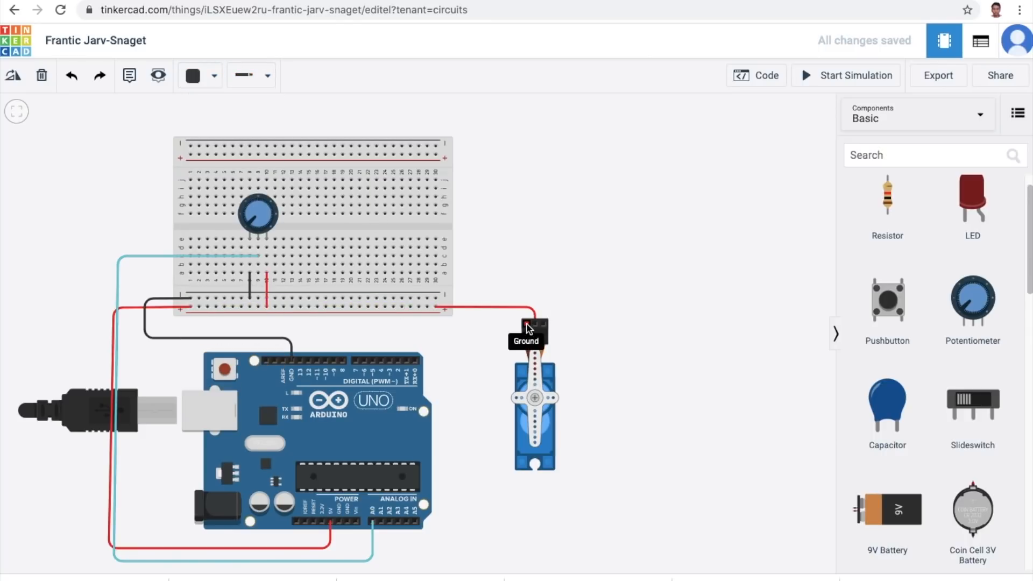
left_click(526, 325)
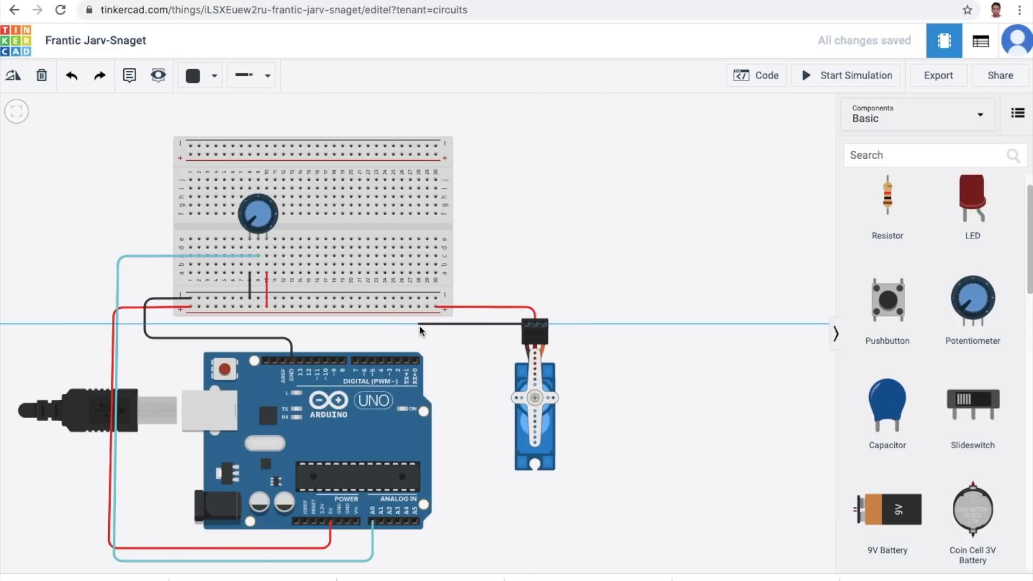
left_click(418, 324)
left_click(418, 299)
left_click(544, 272)
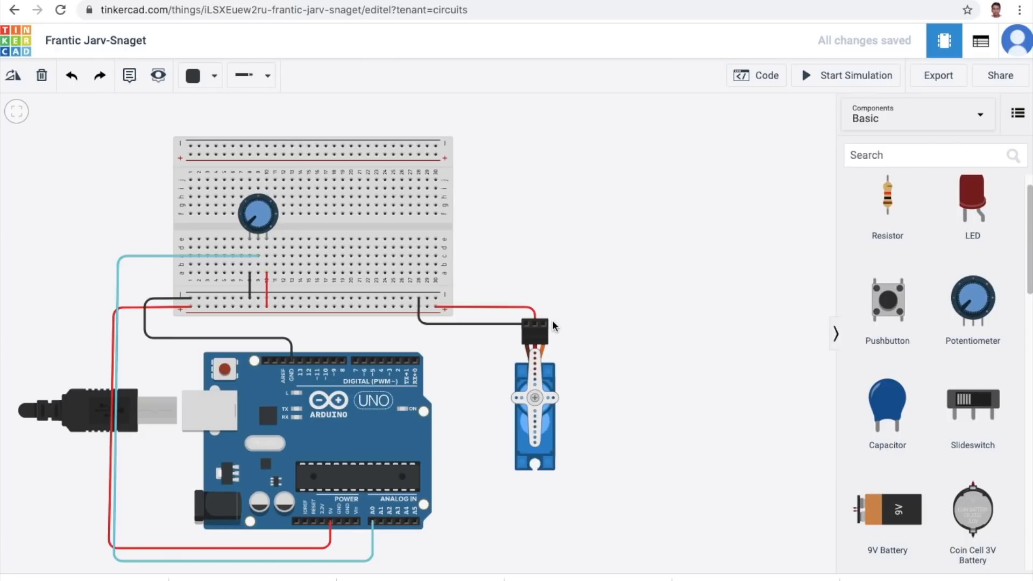
- Route a yellow wire from the servo's Signal pin across the breadboard to Arduino digital pin 9, aligning its bend vertically above the pin
left_click(215, 78)
left_click(231, 196)
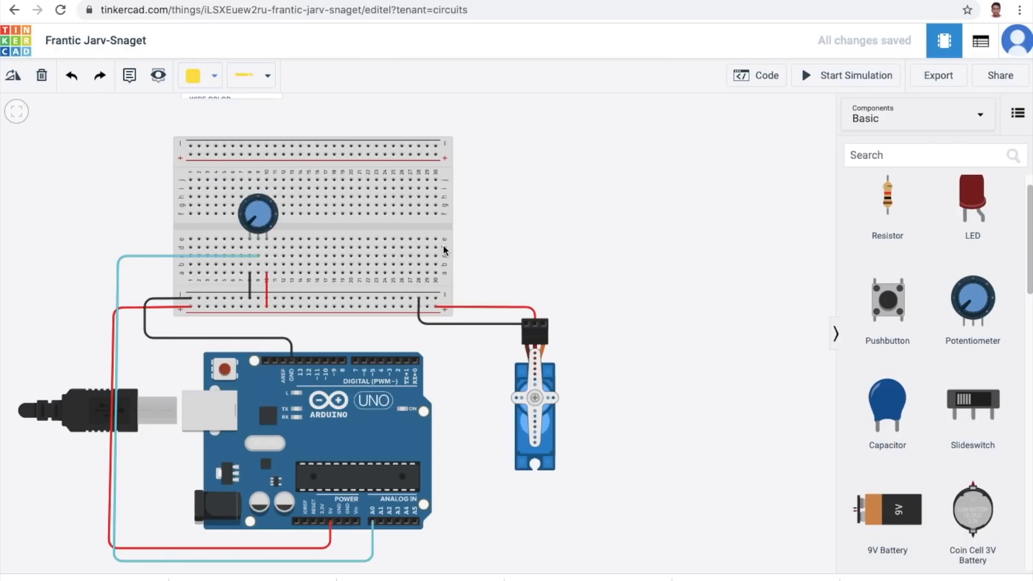
left_click(544, 325)
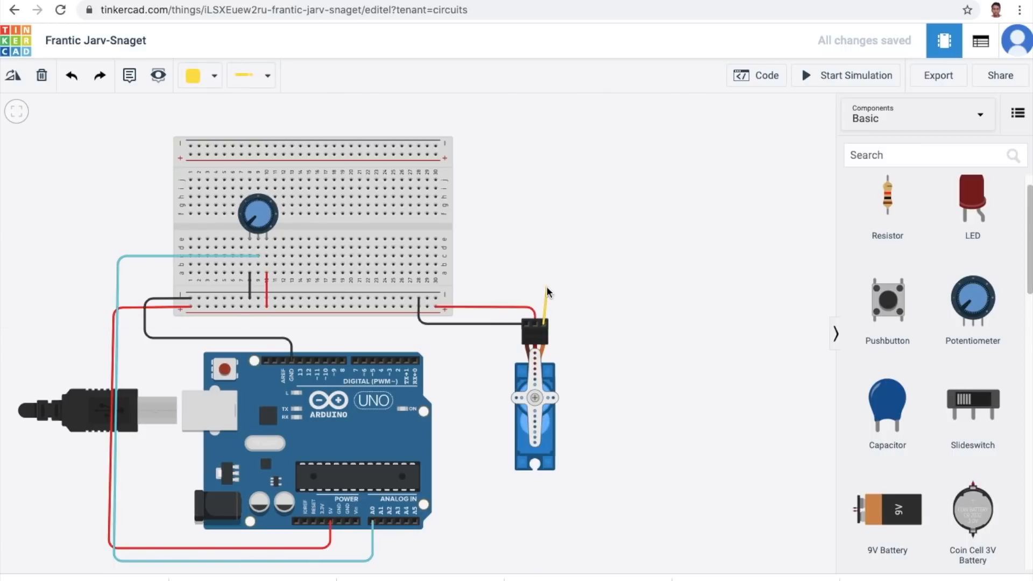
left_click(544, 286)
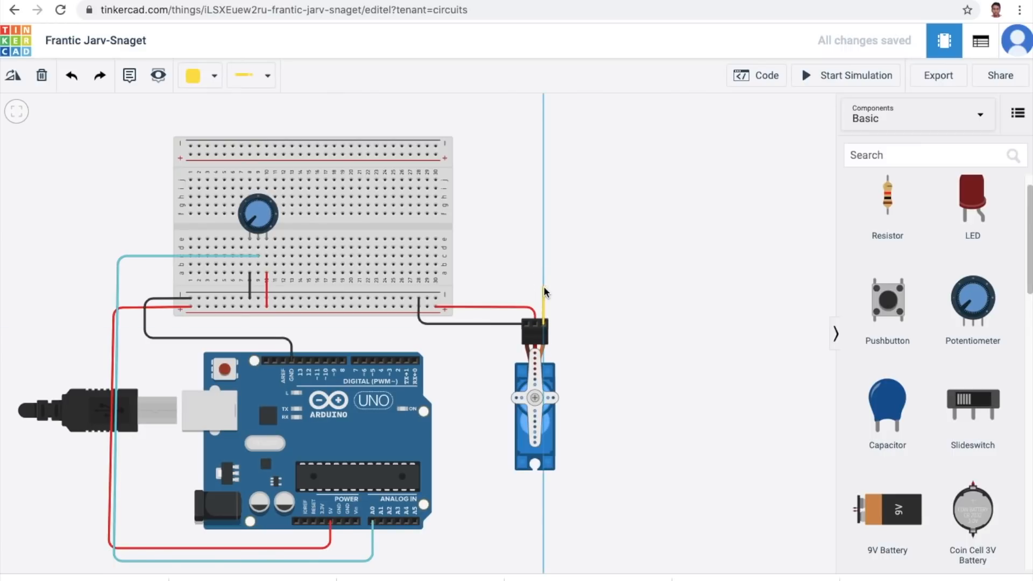
left_click(327, 287)
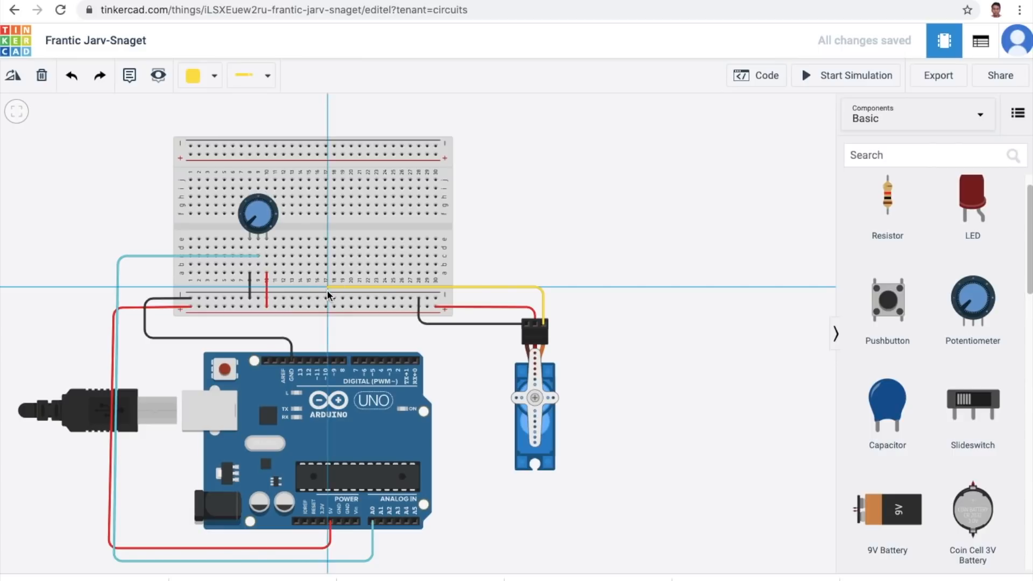
left_click(333, 362)
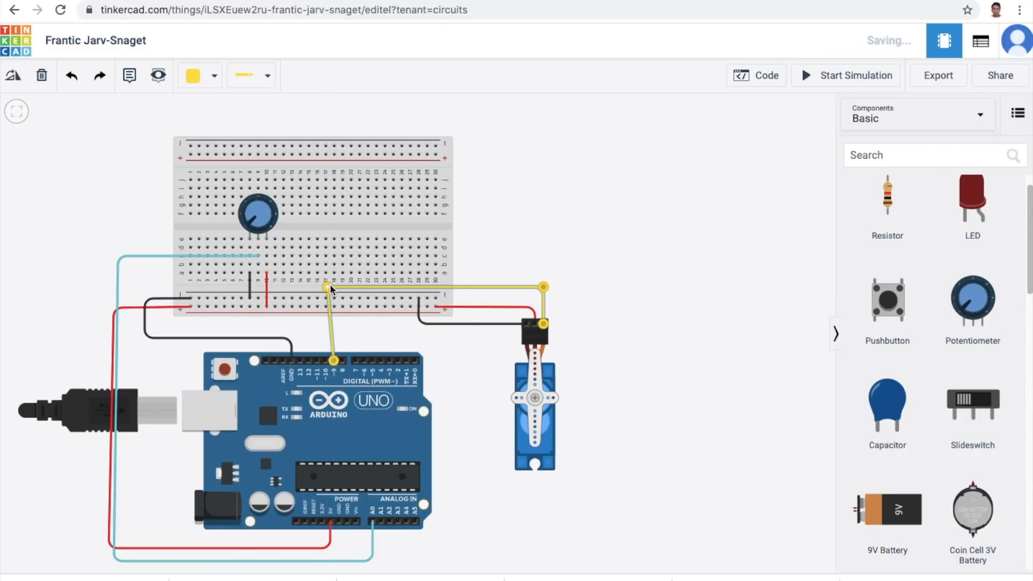
left_click_drag(334, 289, 334, 287)
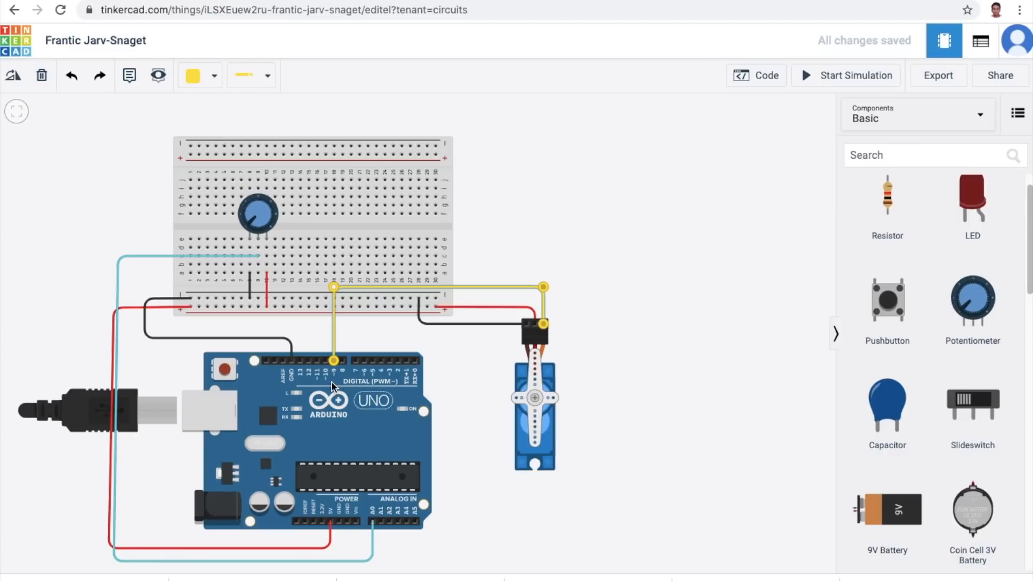
scroll(332, 381, "up", 8)
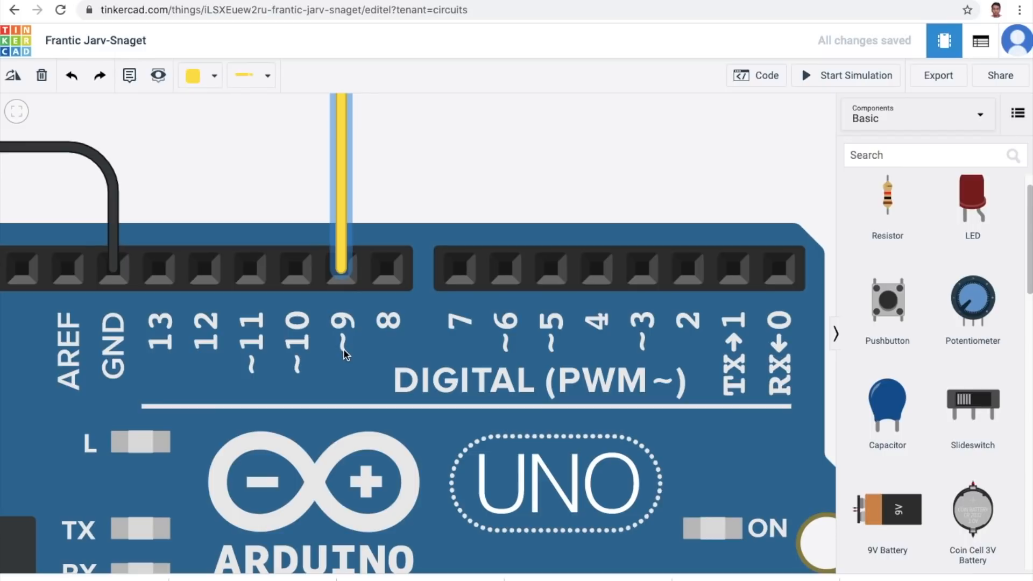
scroll(344, 350, "down", 8)
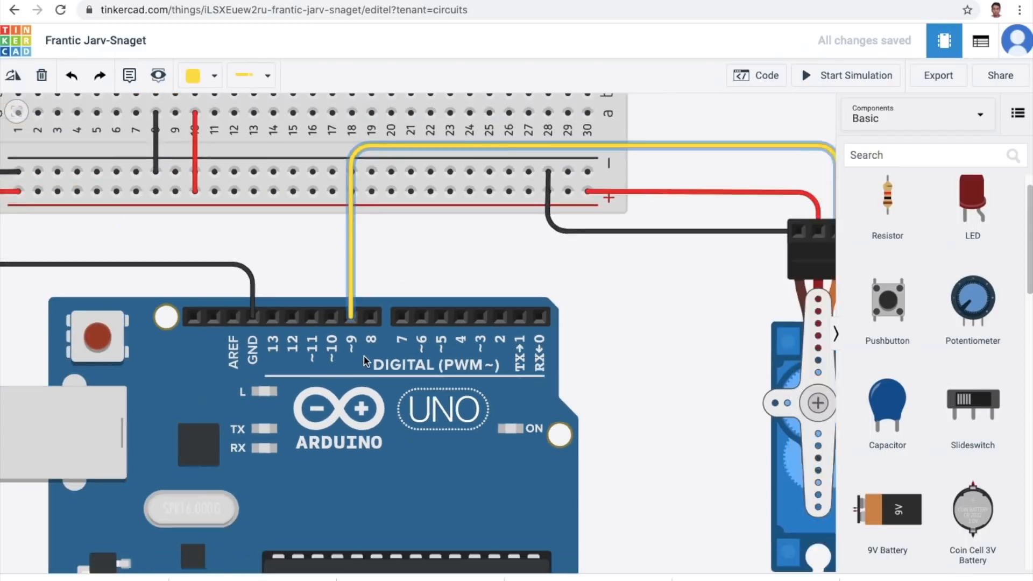
scroll(364, 354, "down", 4)
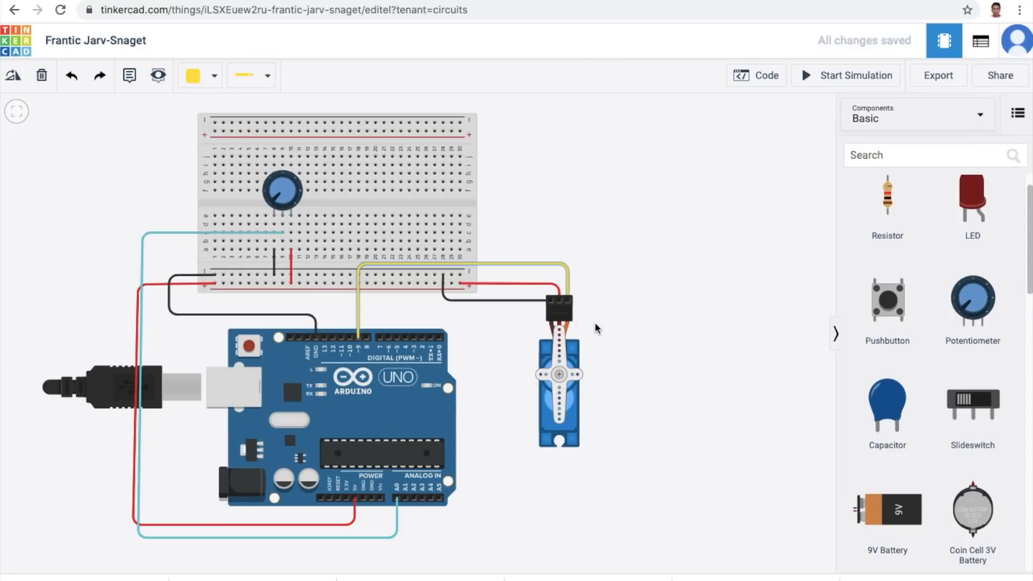
- Search the components for "osc" and place an oscilloscope above the micro servo
left_click(956, 155)
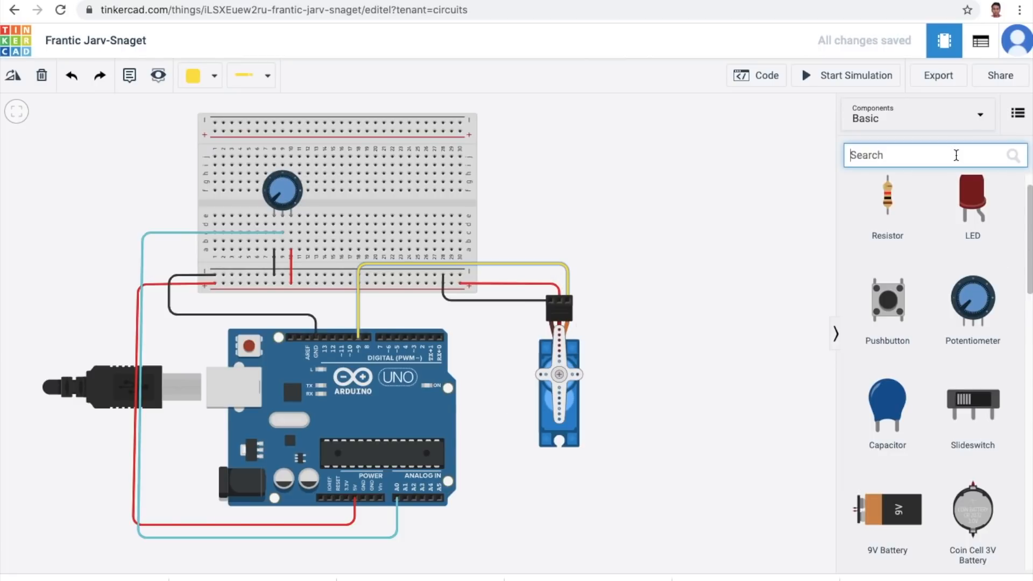
type("osc")
left_click_drag(984, 265, 614, 234)
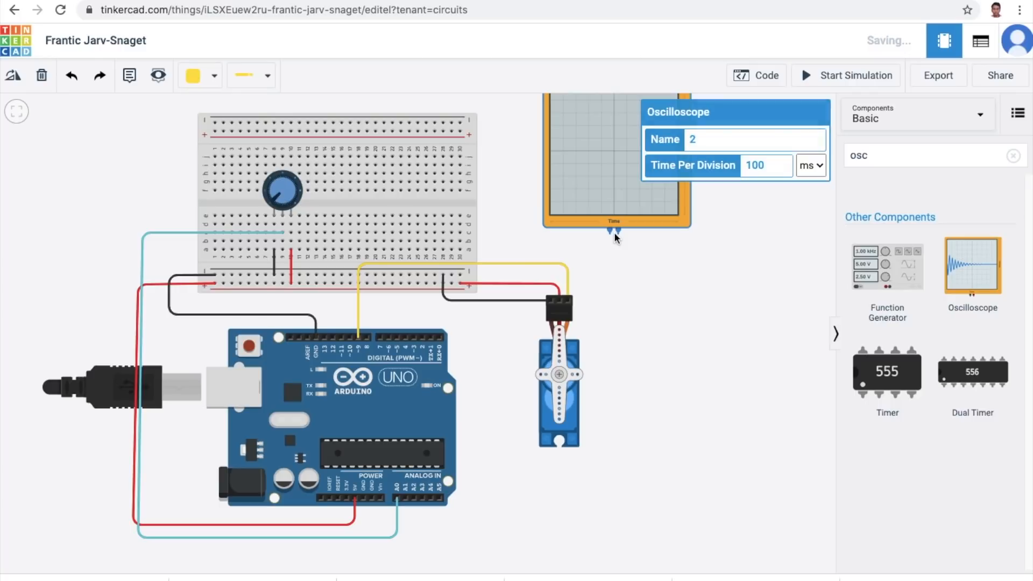
left_click(670, 272)
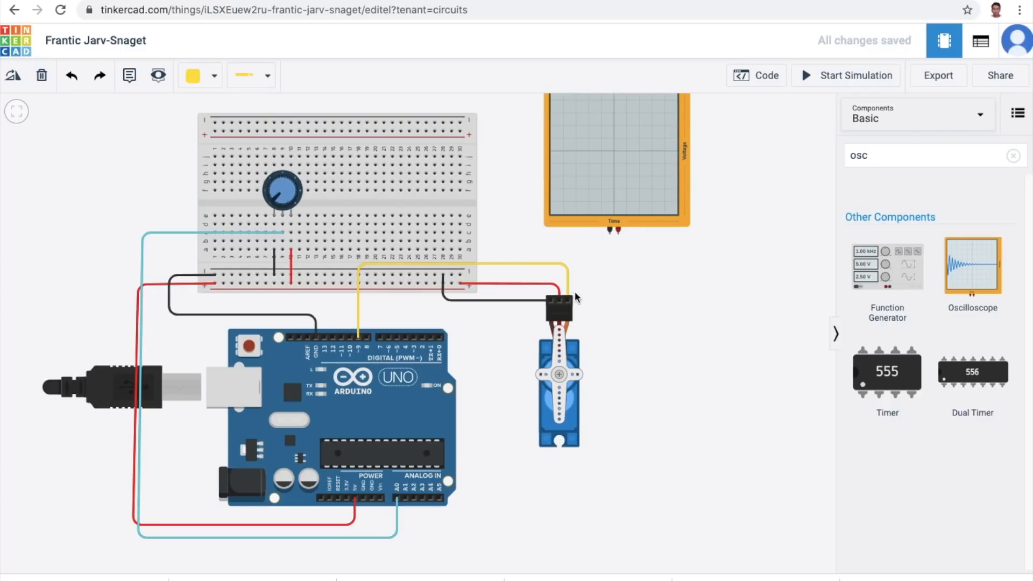
- Connect the oscilloscope's black terminal to the servo-side end of the breadboard's lower negative rail with a black wire
left_click(610, 231)
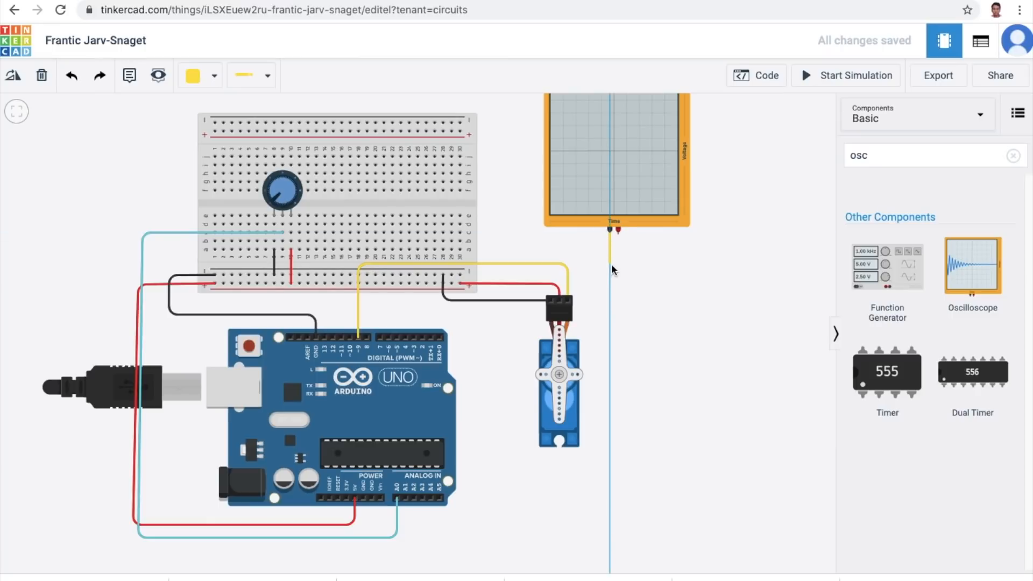
left_click(214, 76)
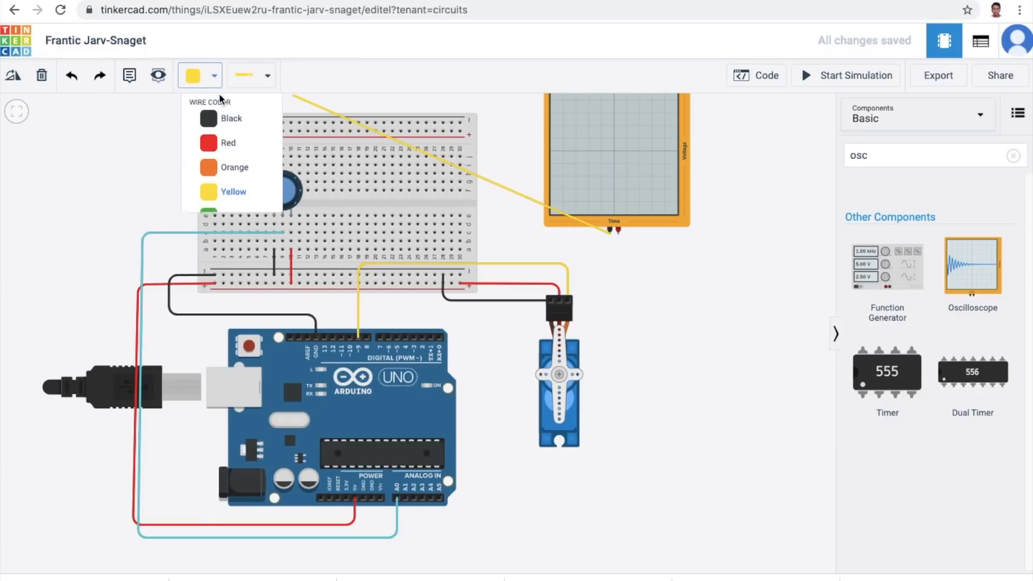
left_click(223, 124)
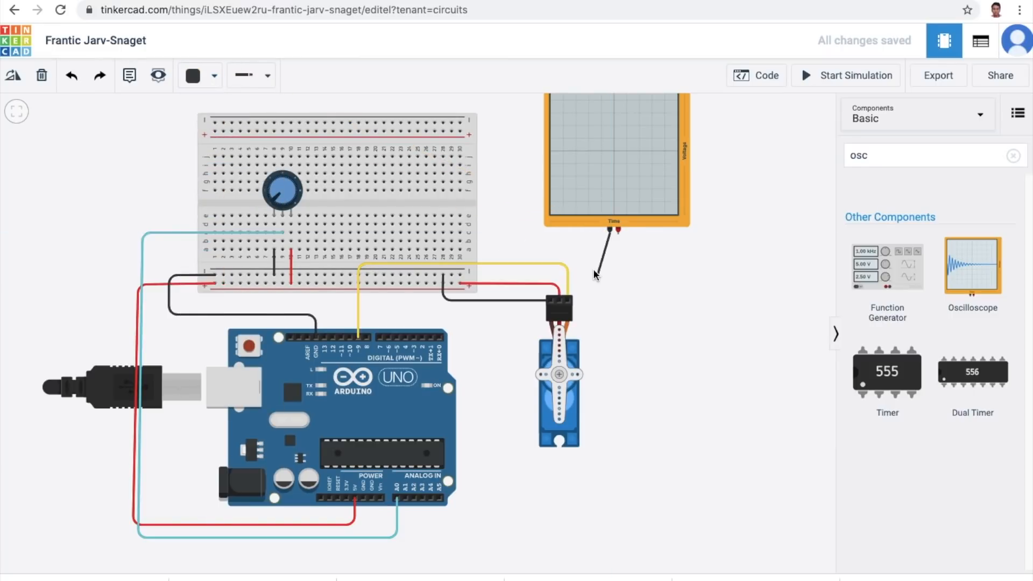
left_click(610, 275)
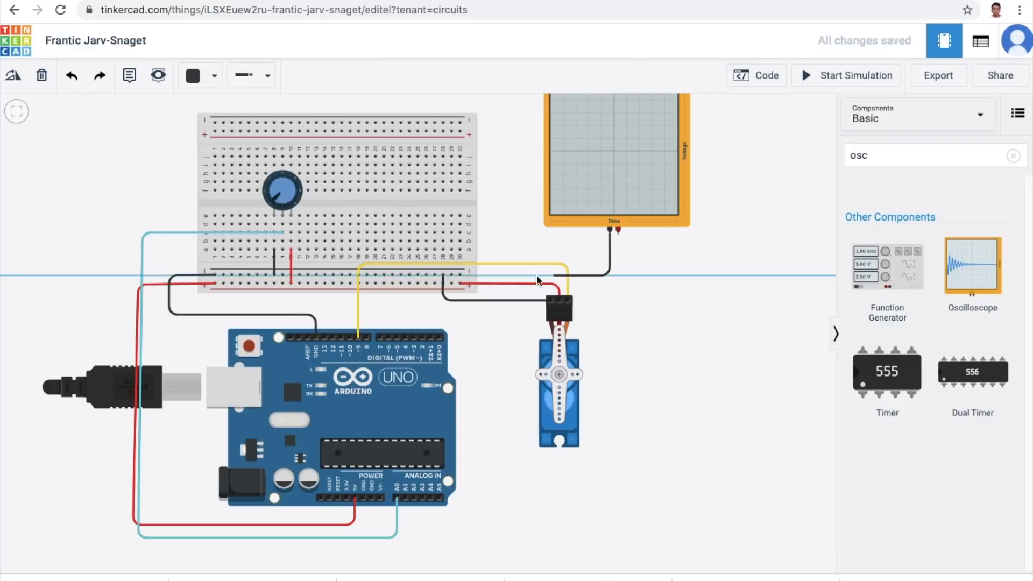
left_click(460, 276)
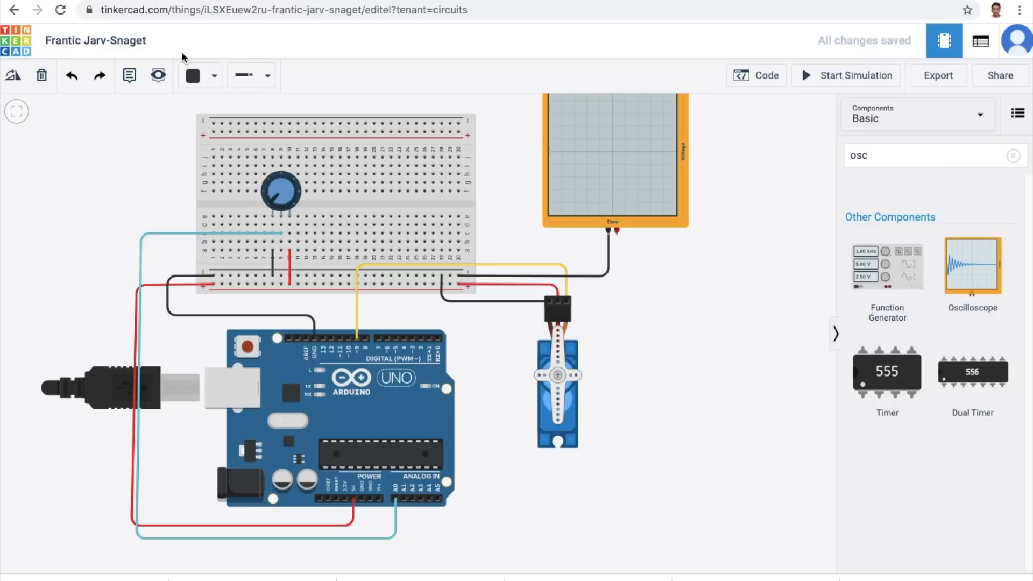
- Connect the oscilloscope's positive terminal to the servo's Signal pin with a yellow wire, bending it at a right angle below the terminal
left_click(214, 76)
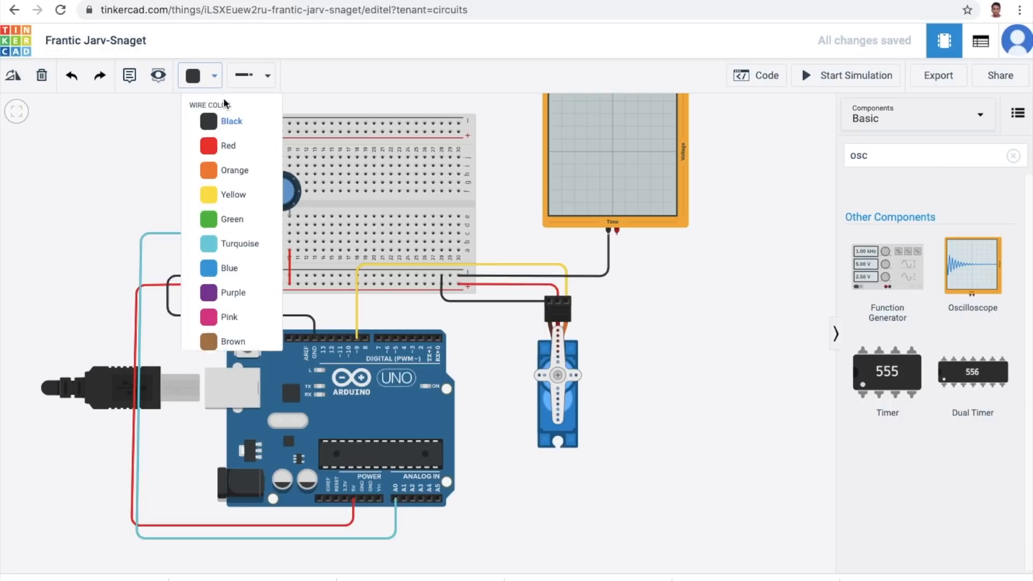
left_click(237, 194)
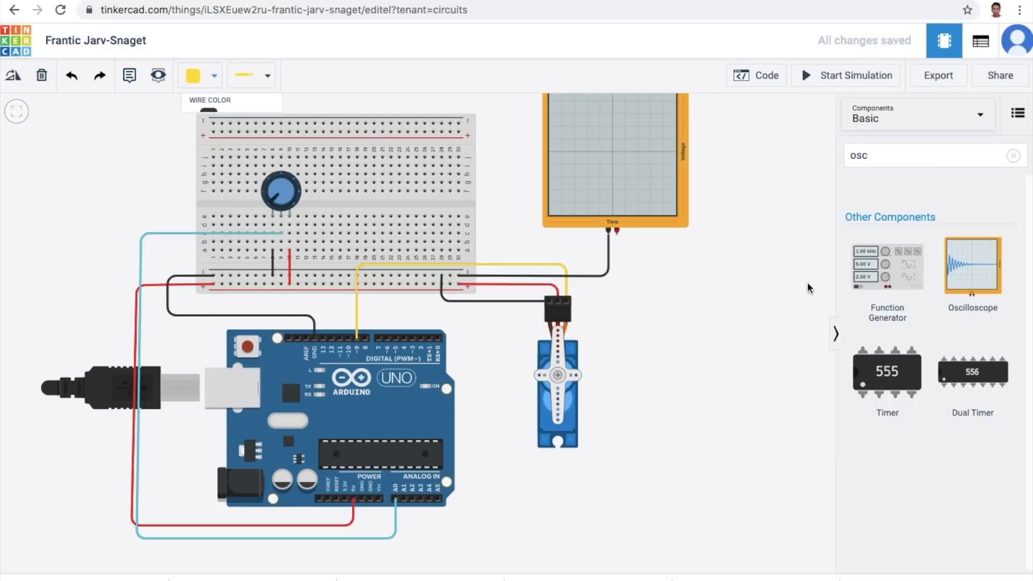
left_click(617, 235)
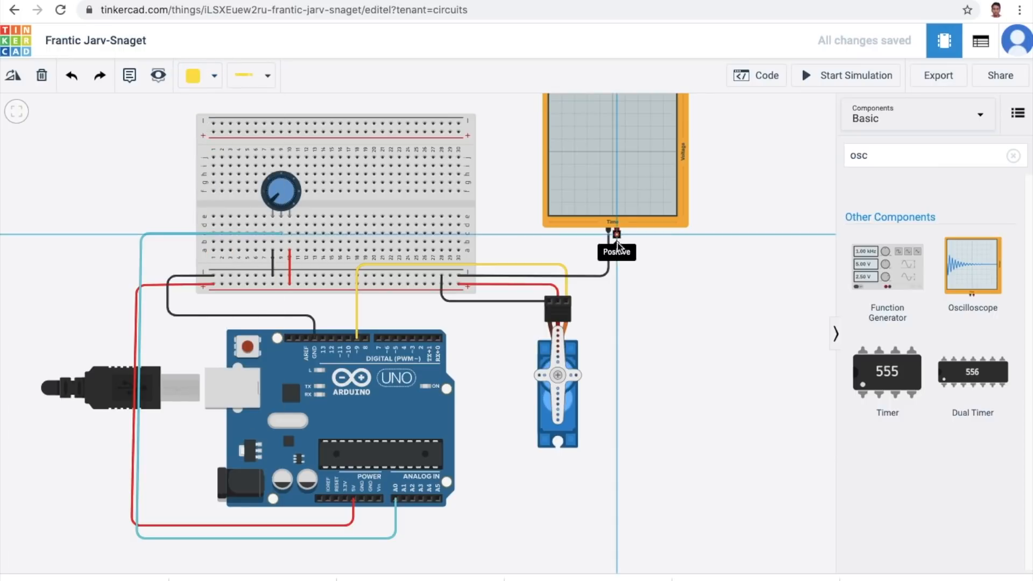
left_click(616, 296)
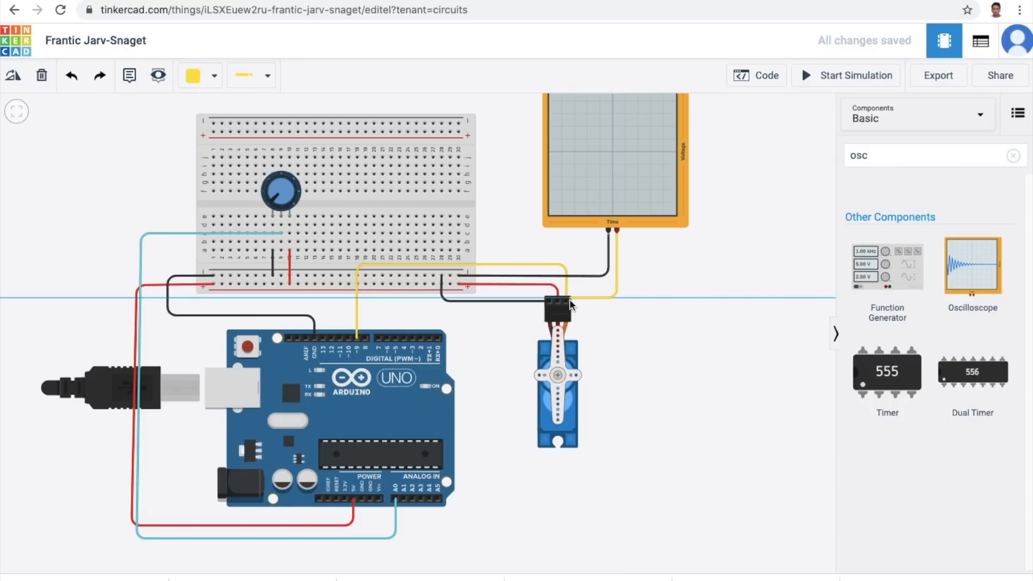
left_click(568, 302)
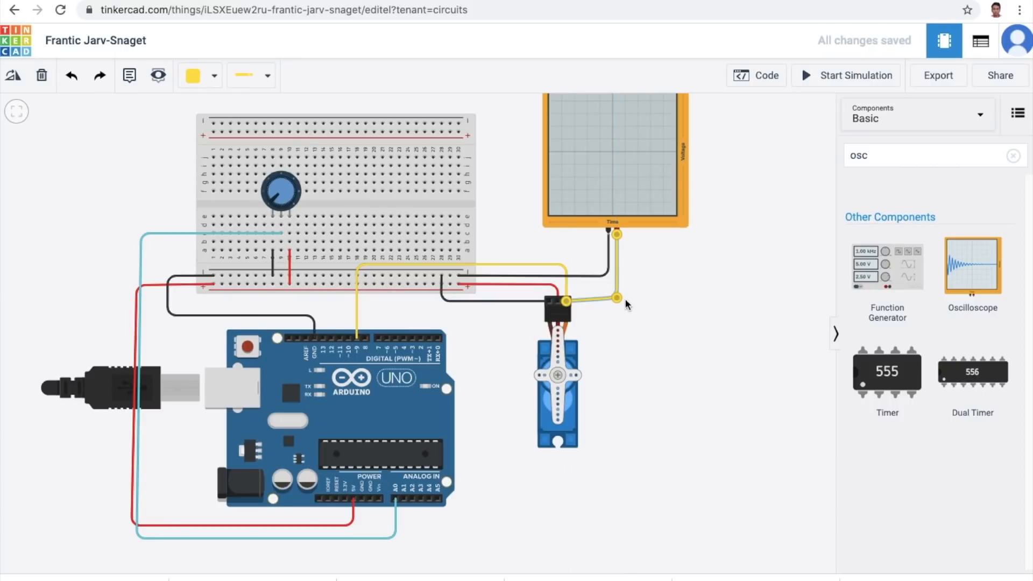
left_click_drag(616, 298, 619, 305)
left_click(692, 315)
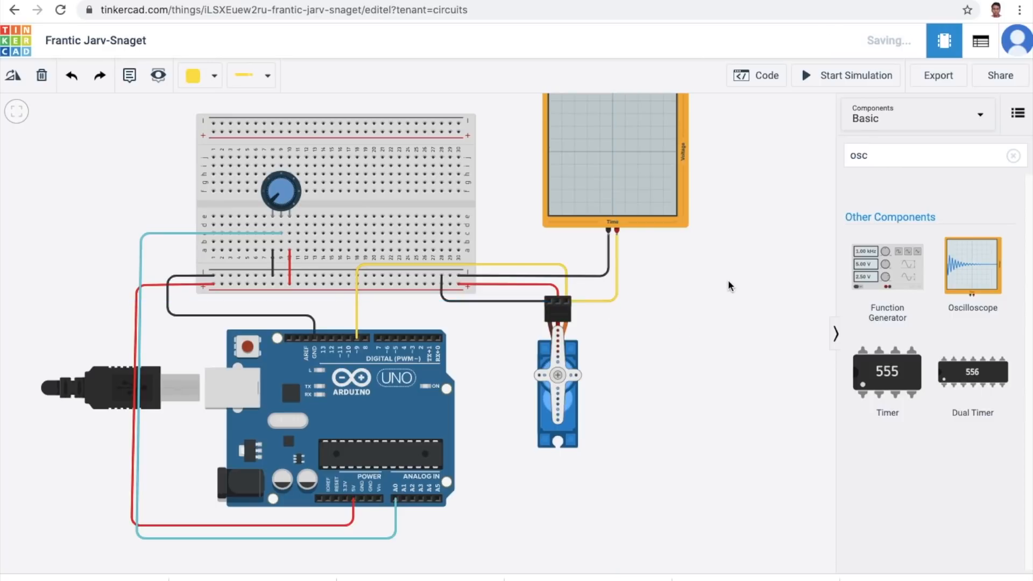
- Check the PWM period in the SG90 servo datasheet and set the oscilloscope's time per division to 2 ms
scroll(728, 278, "down", 1)
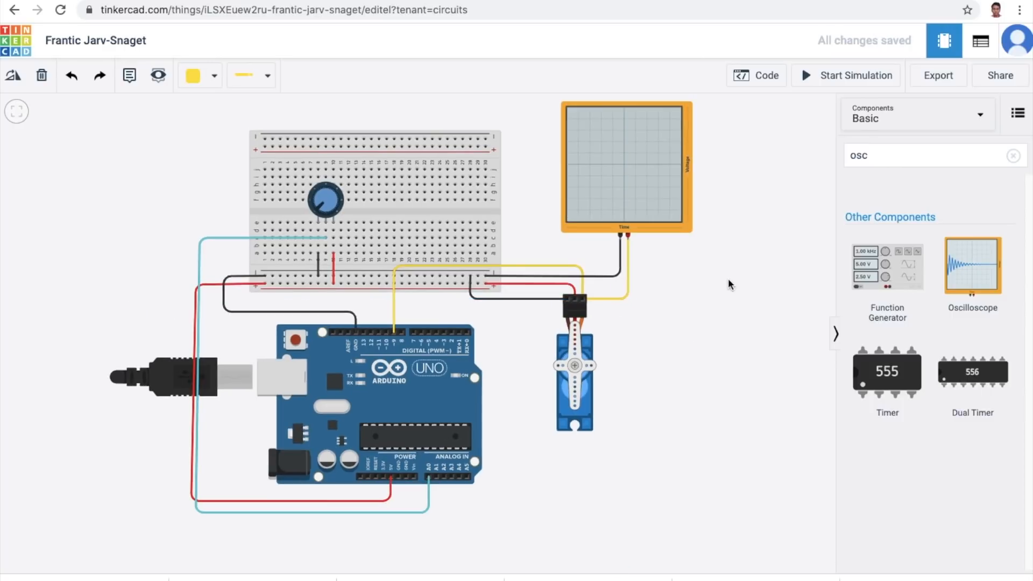
left_click(666, 165)
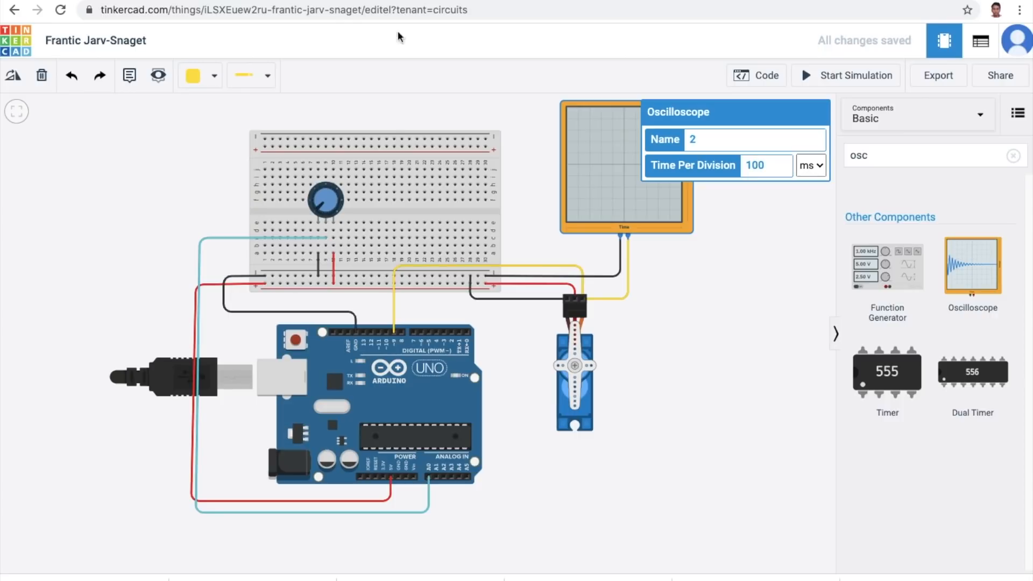
left_click(398, 1)
scroll(936, 401, "down", 4)
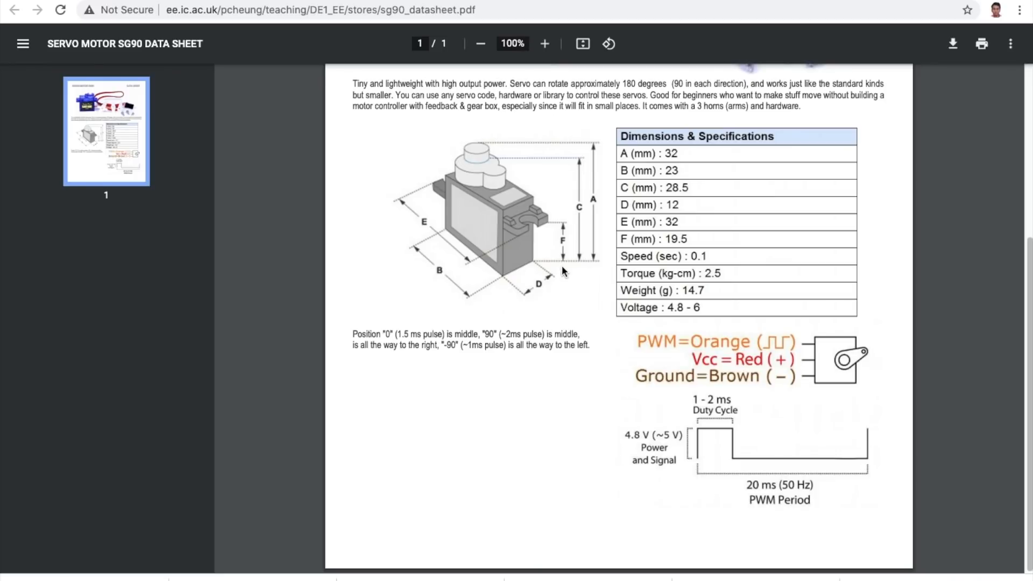
left_click(182, 1)
double_click(753, 164)
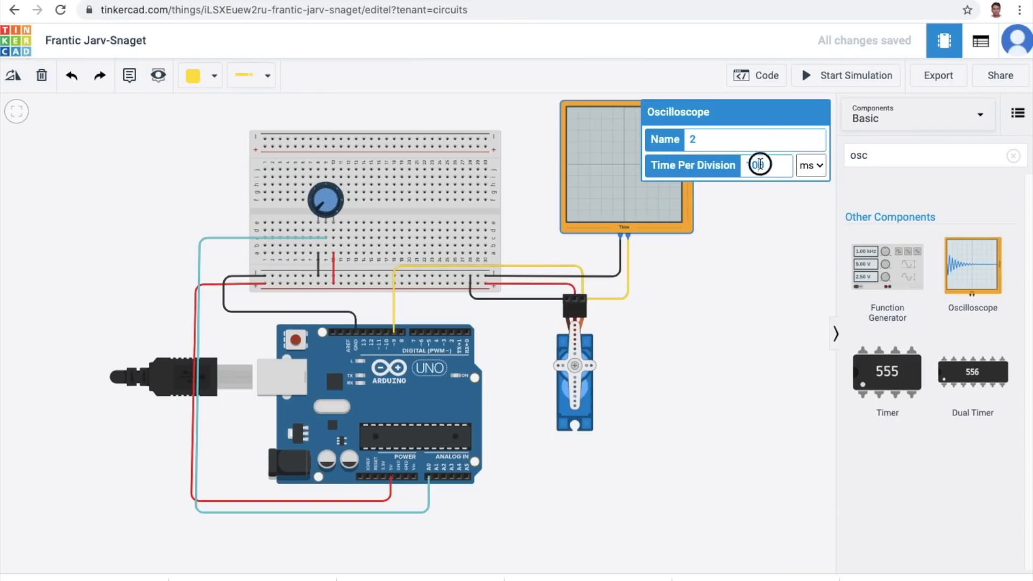
key("BackSpace")
type("2")
left_click_drag(770, 165, 663, 156)
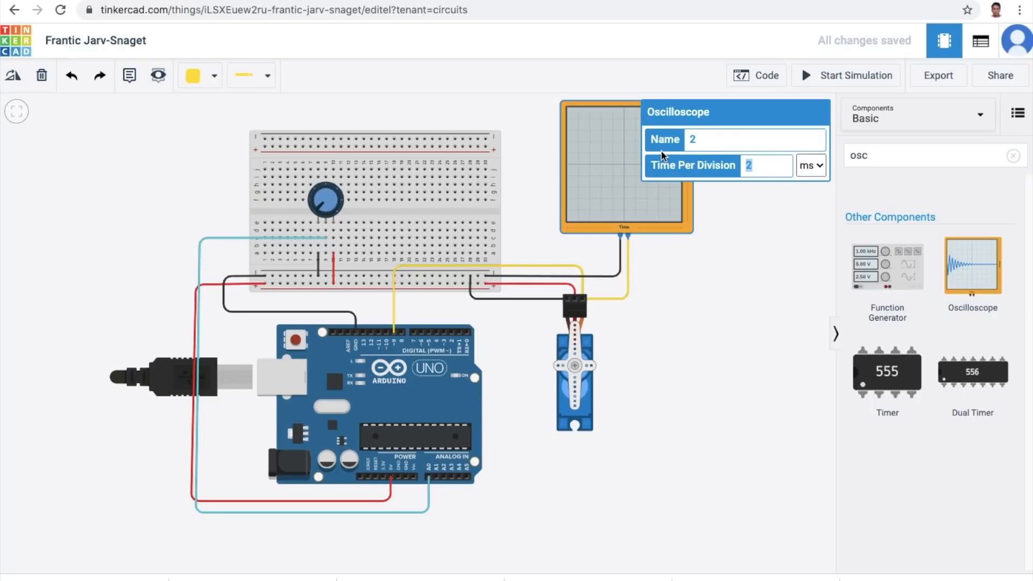
left_click(799, 218)
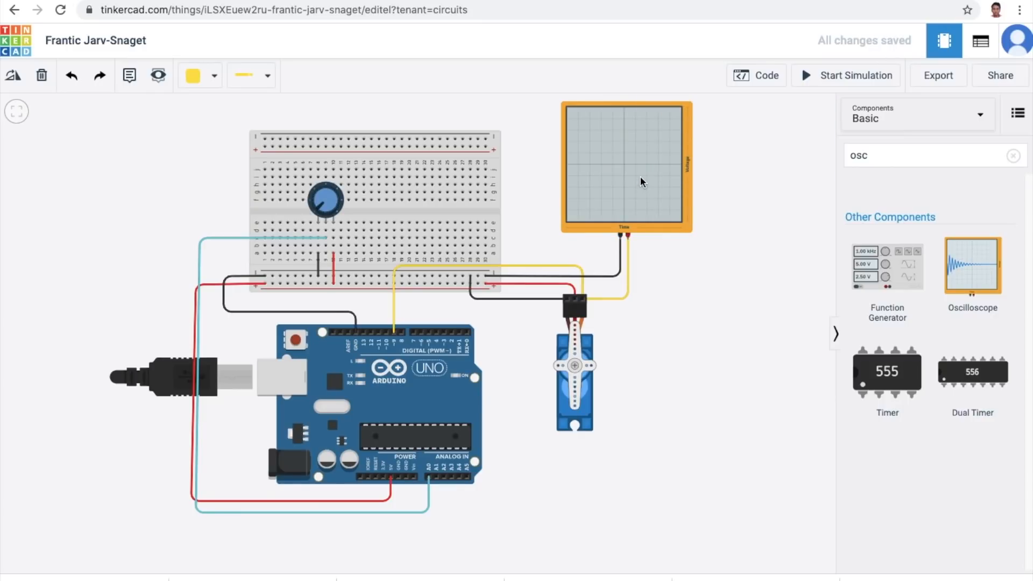
- Search the components for "mult" and place a multimeter above and to the left of the breadboard
scroll(640, 175, "up", 3)
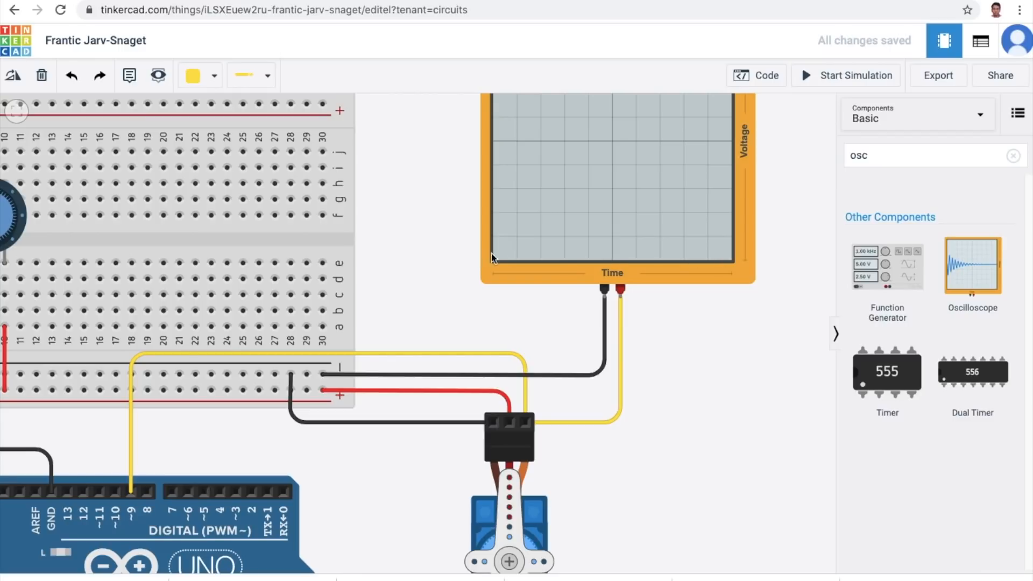
scroll(561, 256, "down", 3)
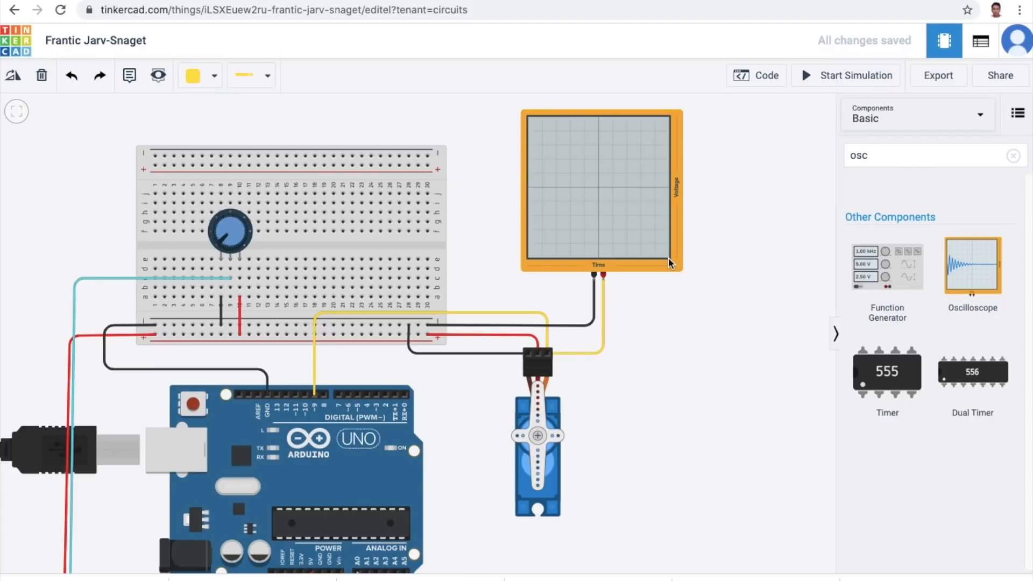
scroll(684, 253, "down", 2)
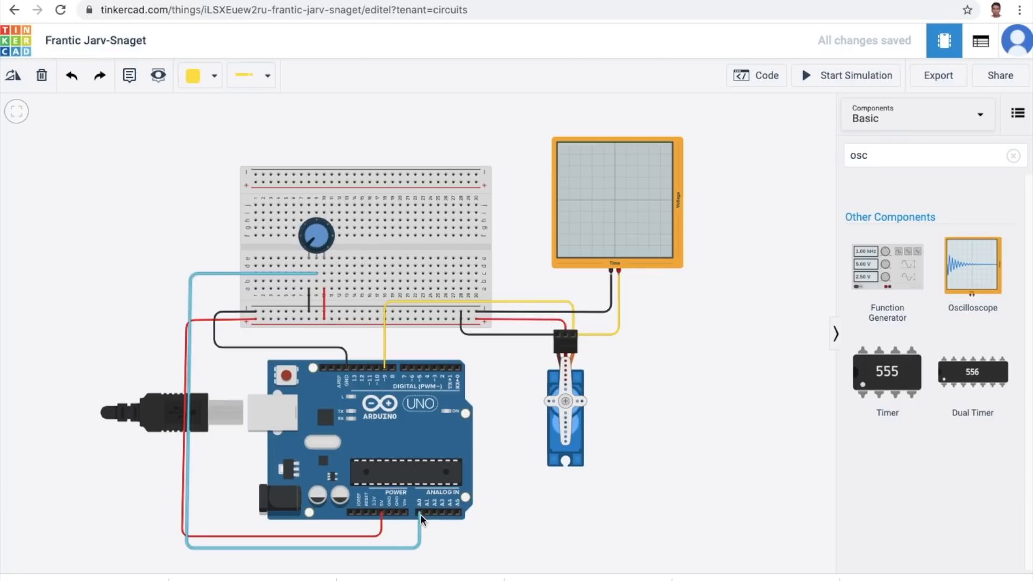
left_click(909, 152)
left_click_drag(910, 152, 847, 151)
type("mult")
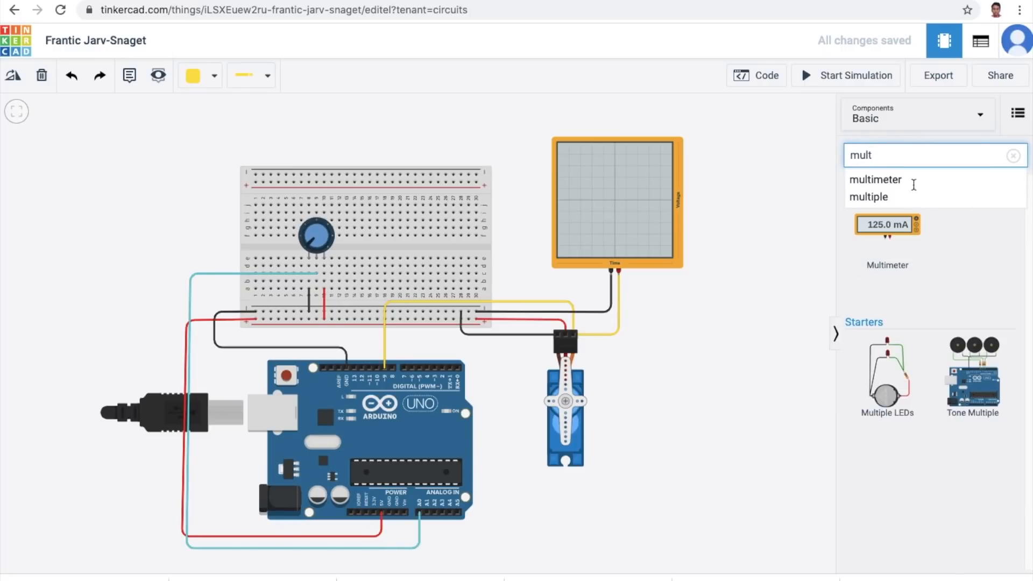
left_click_drag(887, 226, 161, 177)
left_click(185, 208)
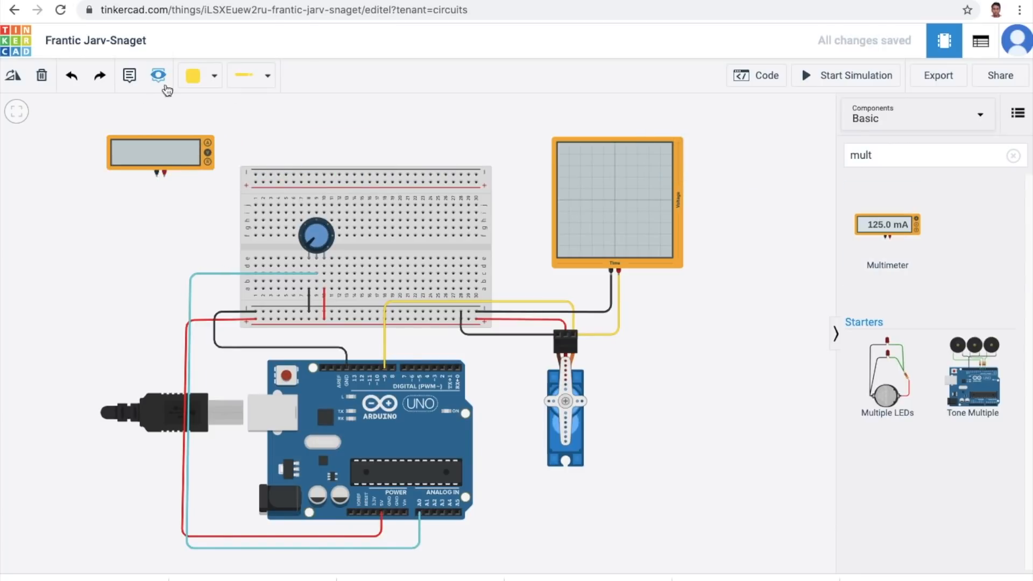
- Route a turquoise wire from the potentiometer's wiper column on the breadboard to the multimeter's red terminal, aligning its bend vertically below the terminal
left_click(219, 83)
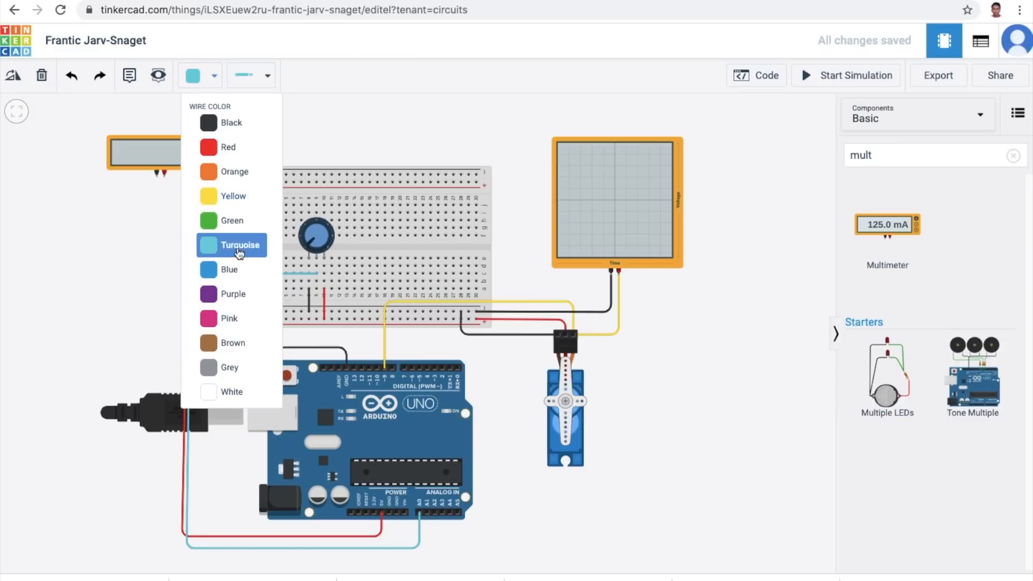
left_click(237, 255)
left_click(317, 265)
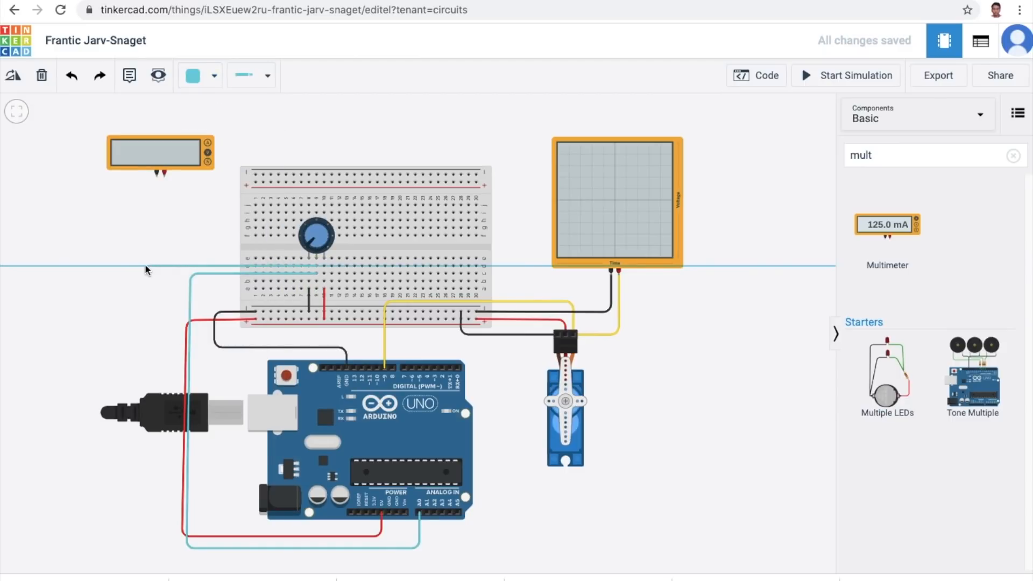
left_click(159, 266)
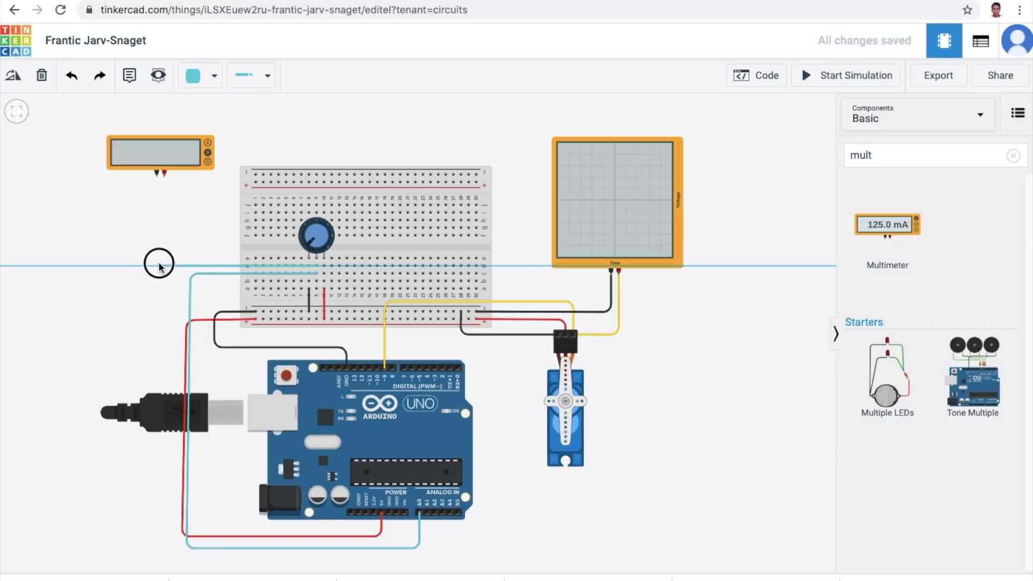
left_click(164, 176)
left_click_drag(161, 266, 164, 266)
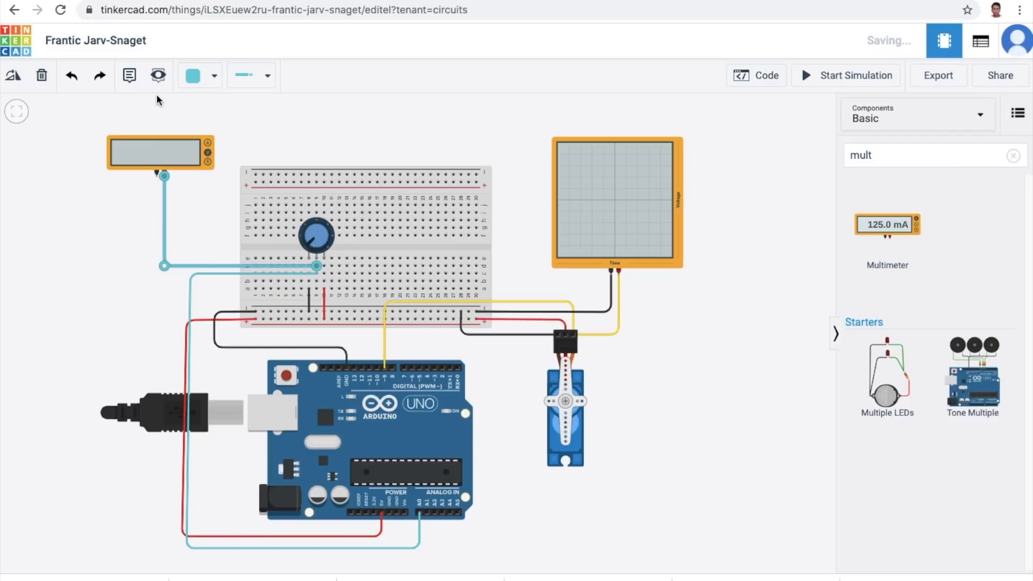
- Connect the multimeter's black terminal to the potentiometer's grounded column on the breadboard with a black wire and straighten its bend
left_click(218, 83)
left_click(213, 123)
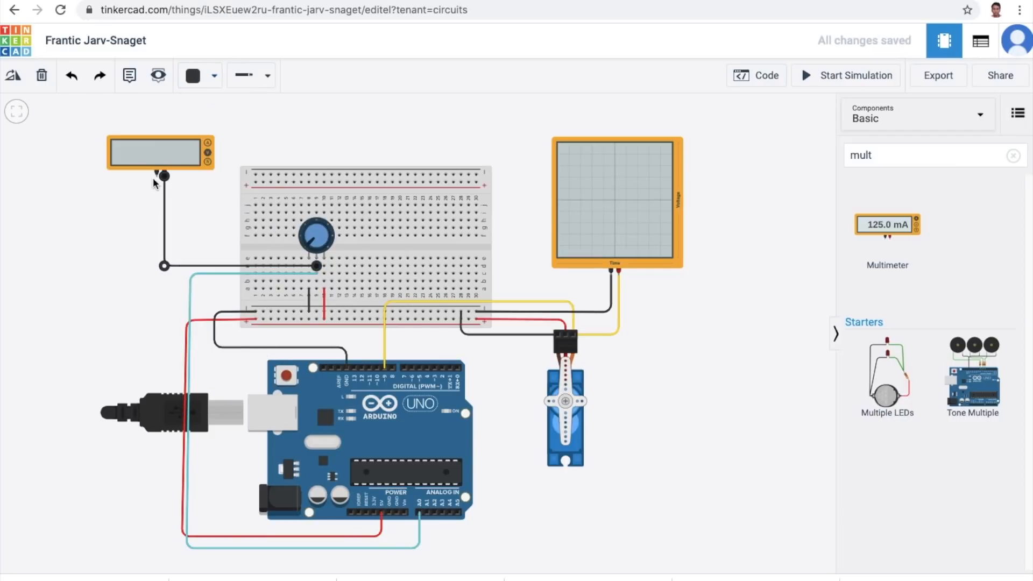
left_click(156, 178)
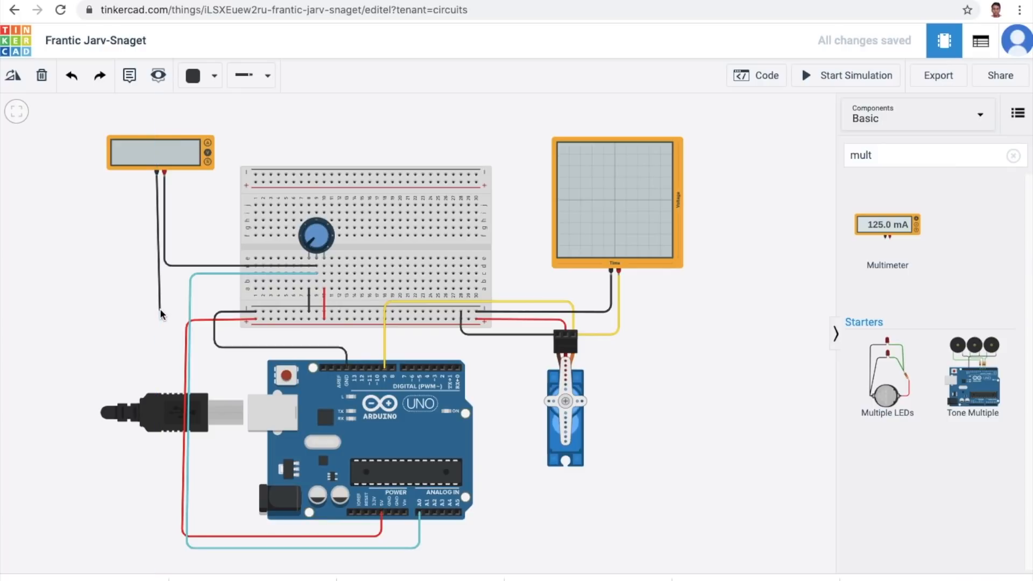
left_click(156, 286)
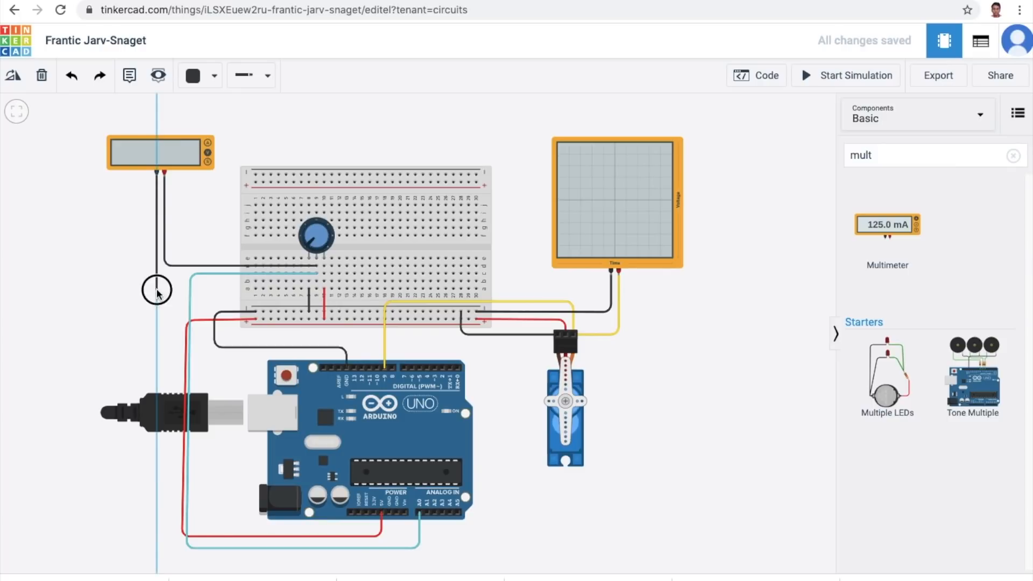
left_click(309, 280)
left_click(309, 280)
left_click_drag(156, 288, 156, 283)
- Recolor the wire on the multimeter's red terminal turquoise
left_click(176, 264)
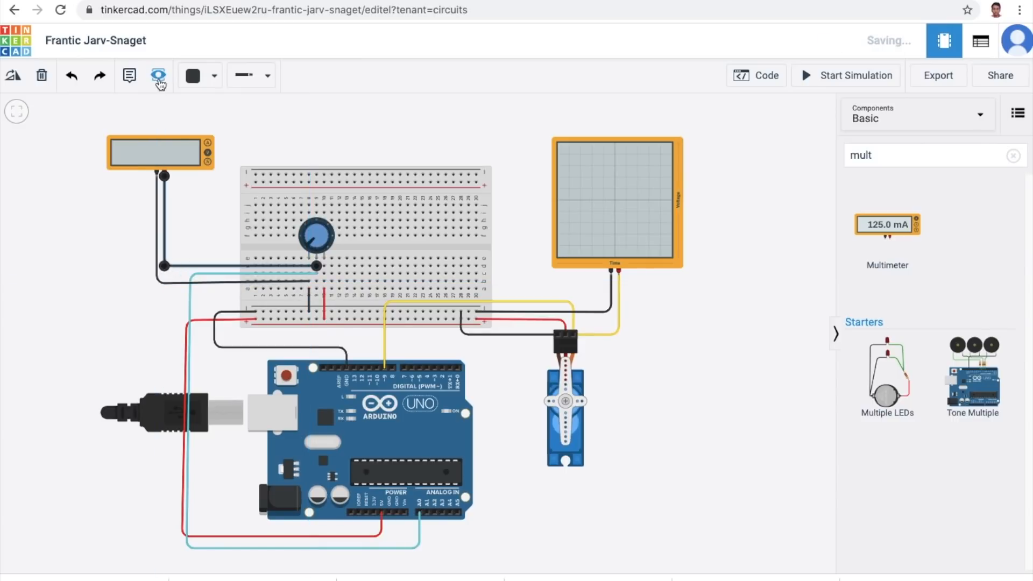
left_click(215, 76)
left_click(238, 245)
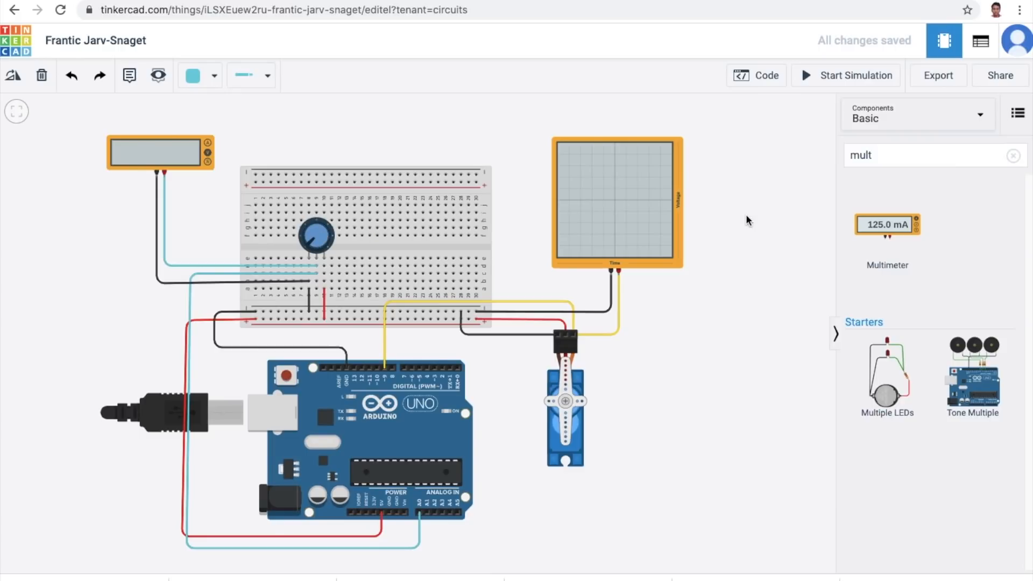
- Show the Arduino's code editor in Blocks + Text mode and create a variable named SensorInput
left_click(756, 75)
left_click(198, 116)
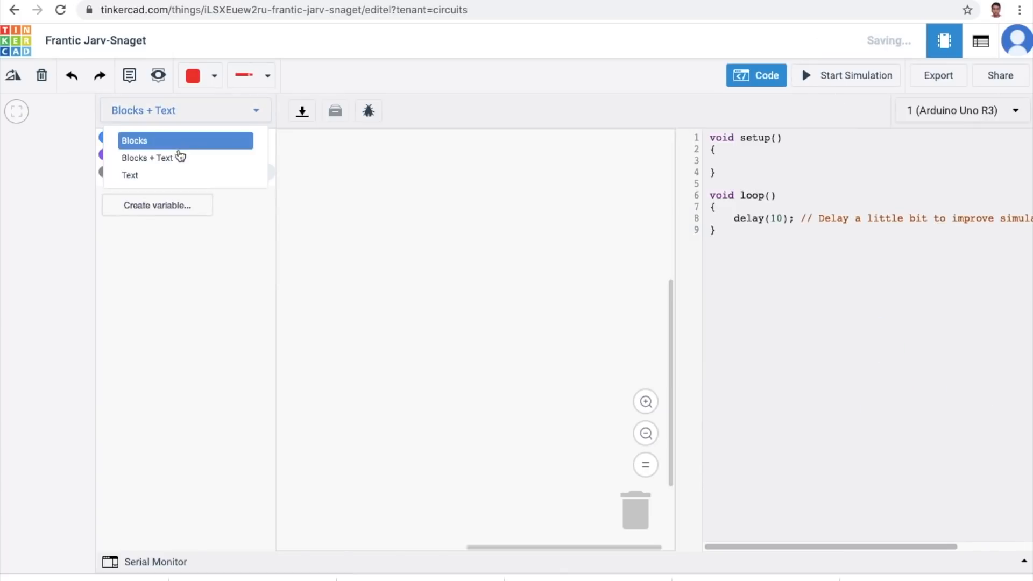
left_click(231, 157)
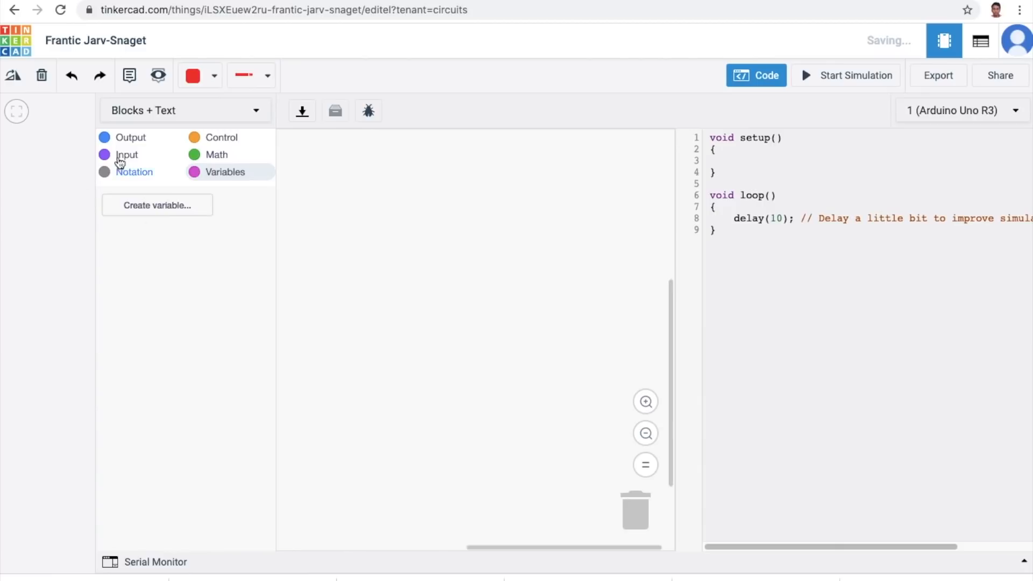
left_click(217, 174)
left_click(181, 214)
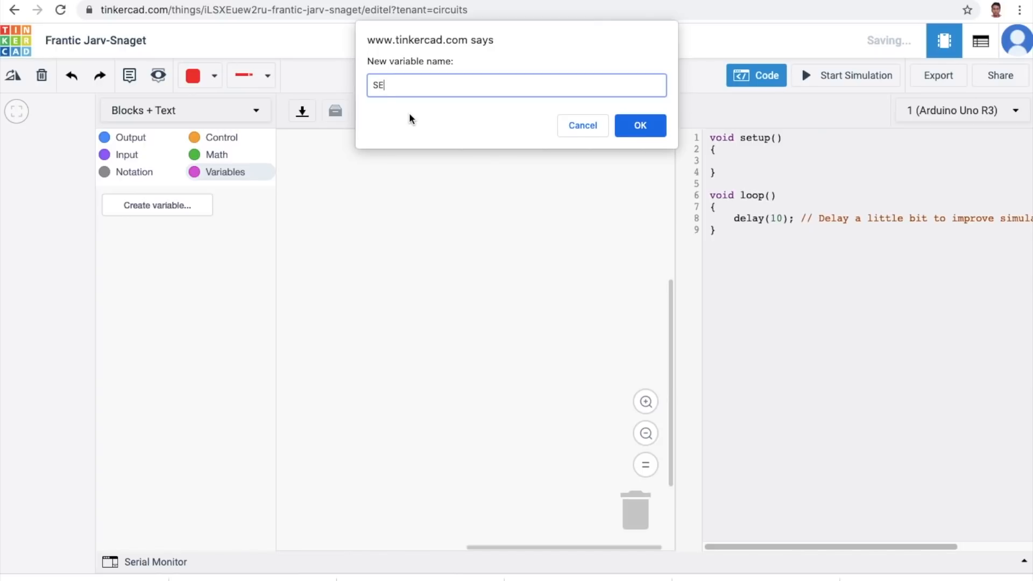
type("SensorInput")
left_click(649, 126)
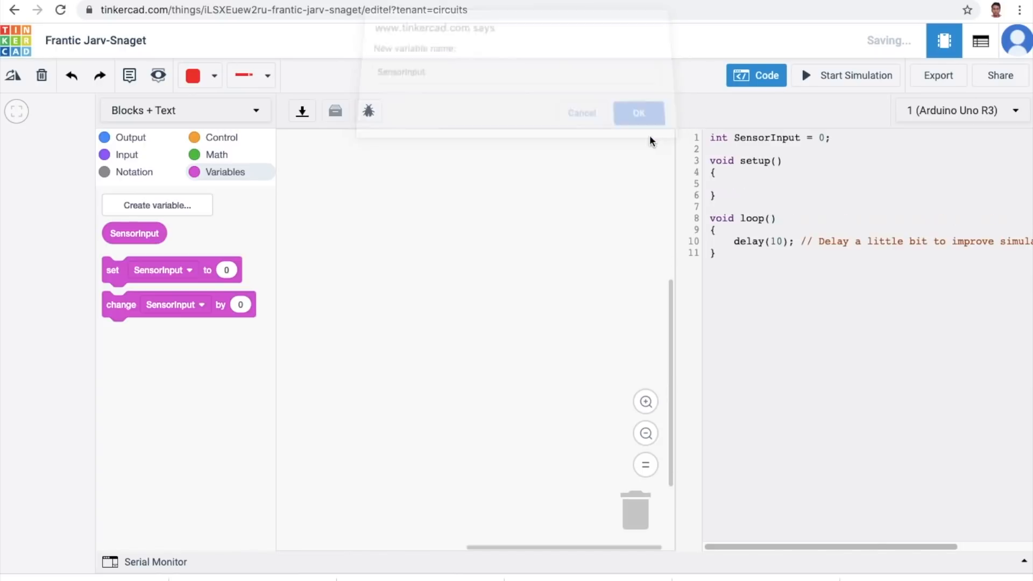
- Create a second variable named OutputValue
left_click(160, 210)
type("Output")
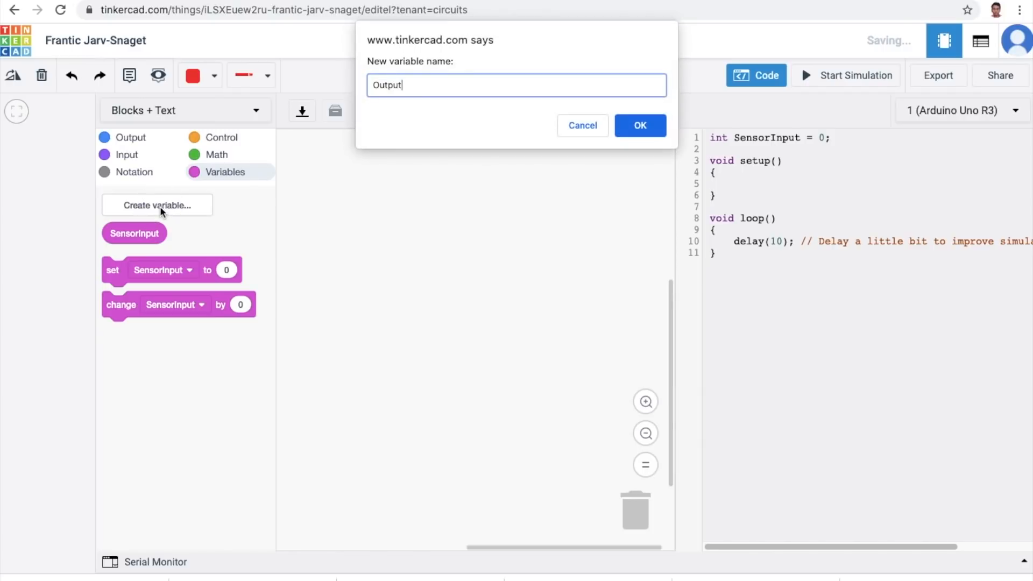
type("Value")
left_click(657, 125)
- Add a set block to the program that assigns the reading of analog pin A0 to SensorInput
left_click_drag(111, 296, 385, 200)
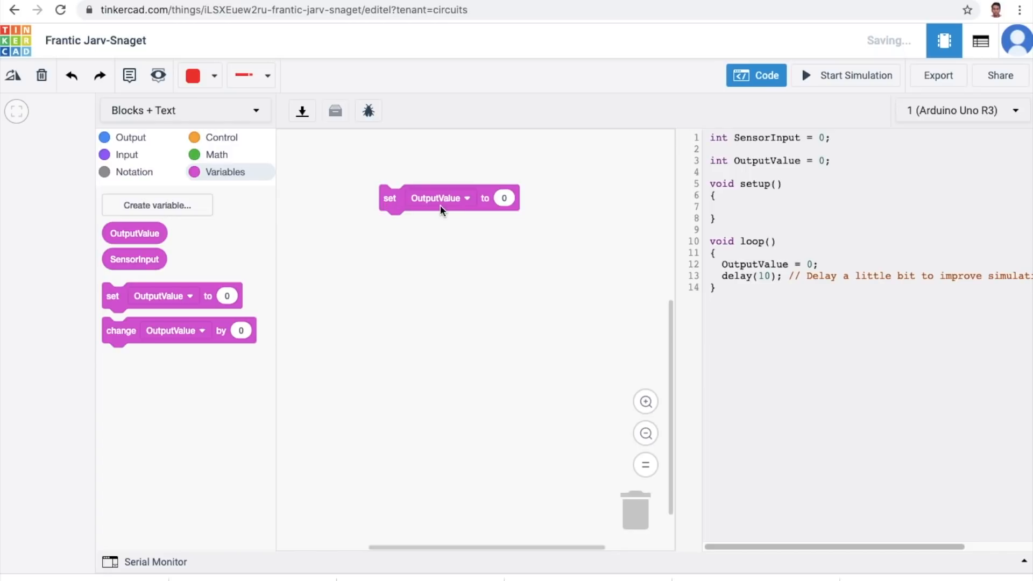
left_click(127, 153)
left_click_drag(139, 237, 527, 203)
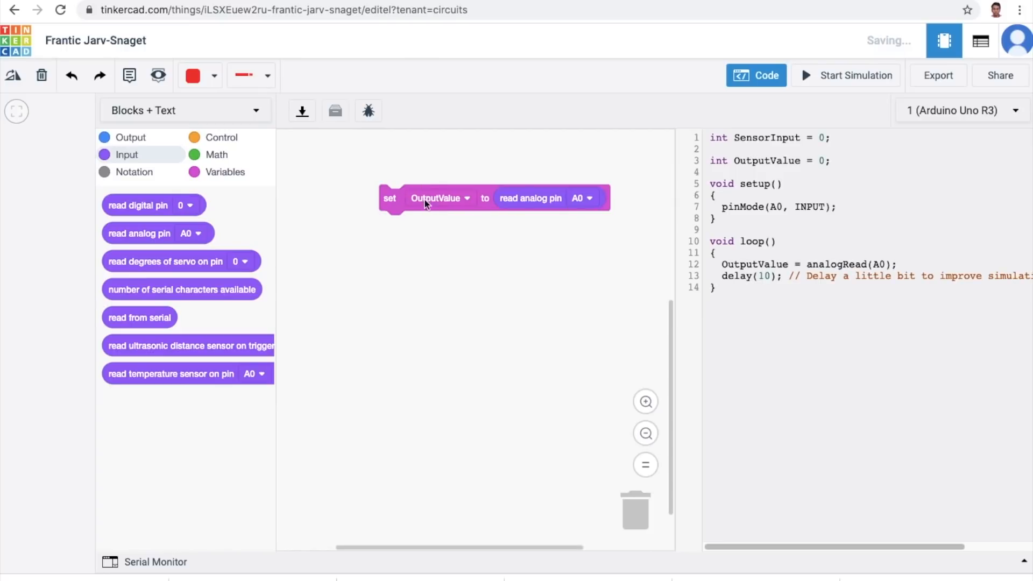
left_click(458, 199)
left_click(423, 252)
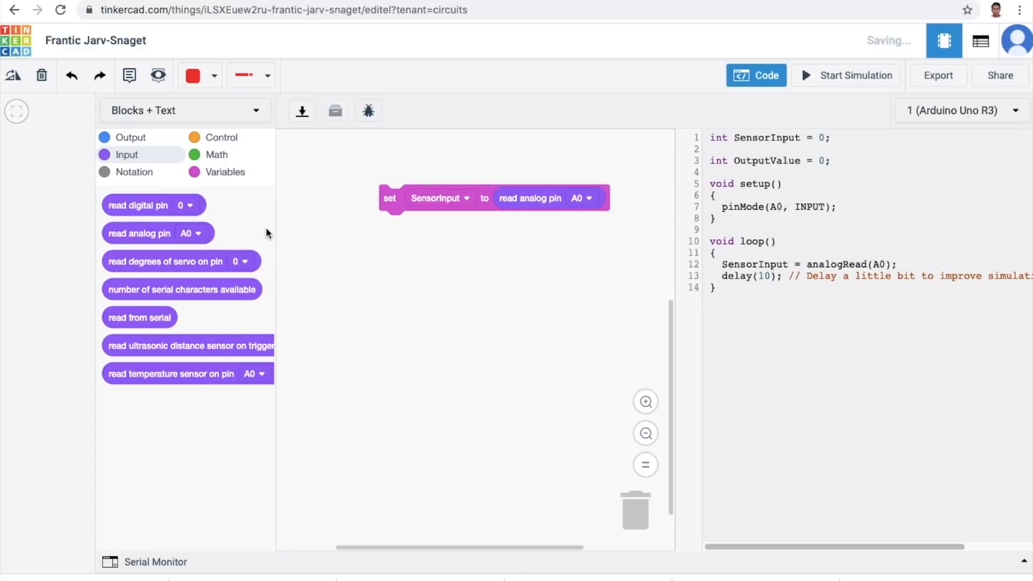
- Add a set block below the SensorInput block that assigns SensorInput mapped to the range 0 to 180 to OutputValue
left_click(223, 172)
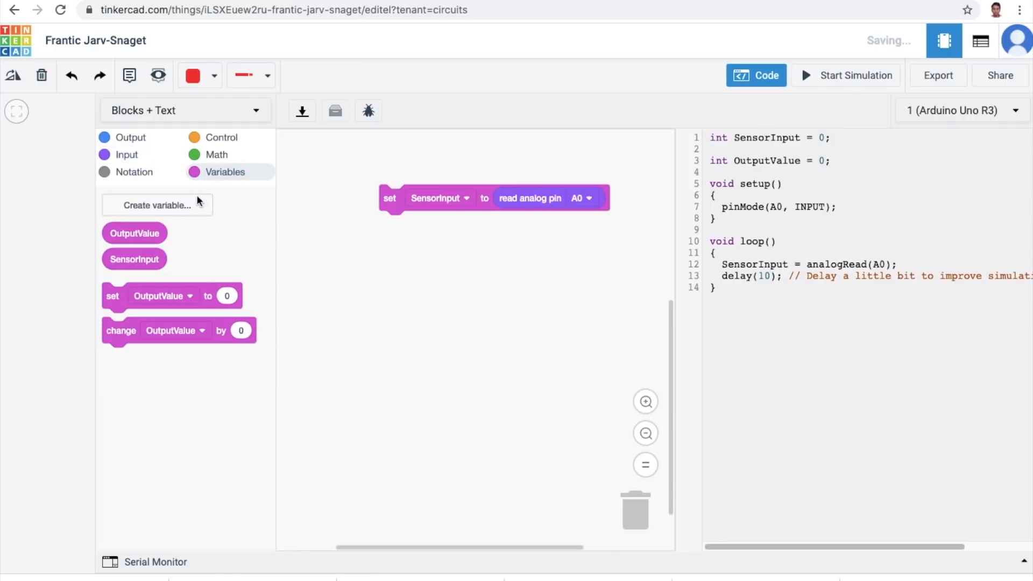
left_click_drag(111, 301, 393, 240)
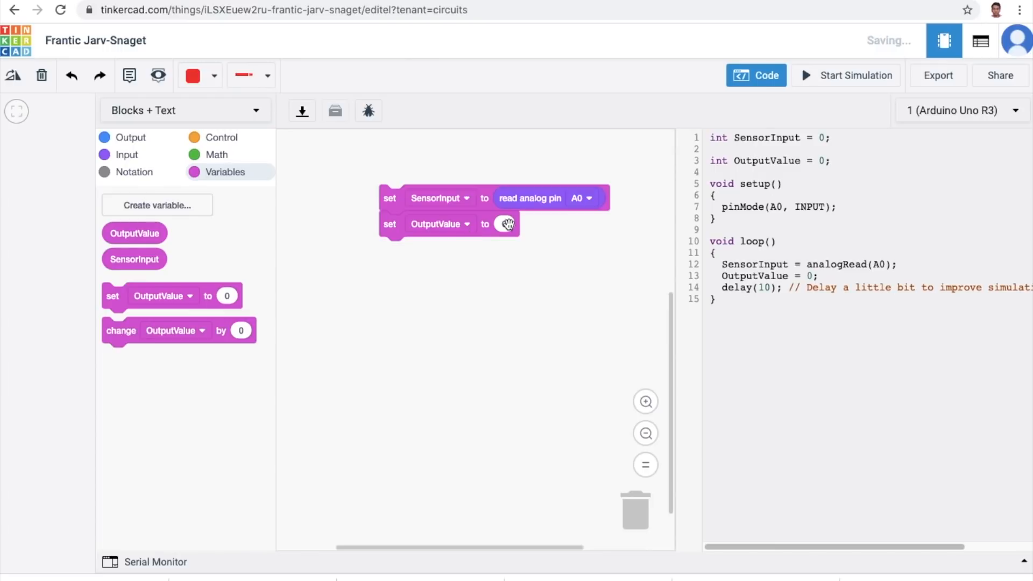
left_click(215, 155)
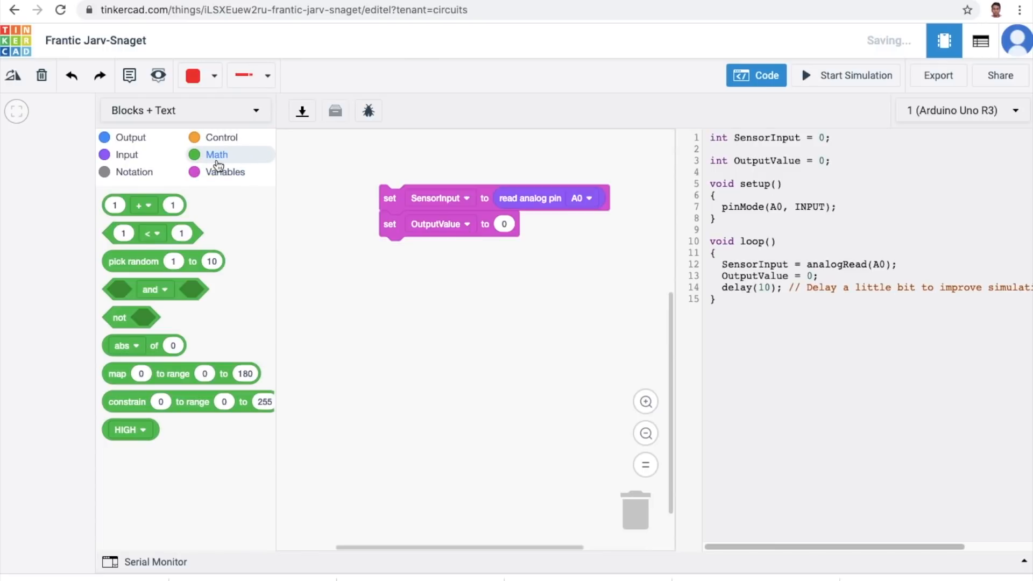
left_click_drag(128, 373, 499, 233)
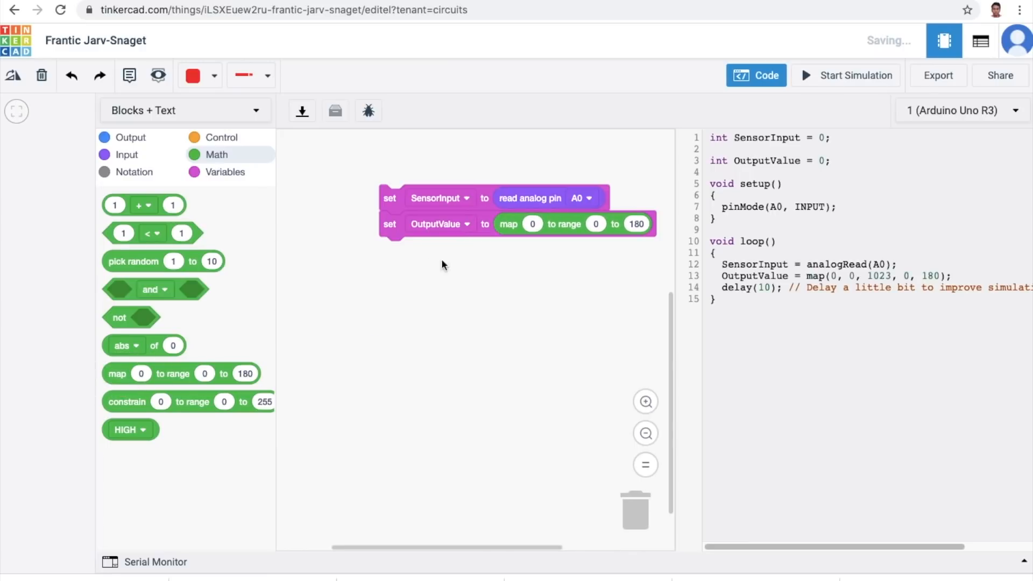
left_click(533, 225)
left_click(226, 175)
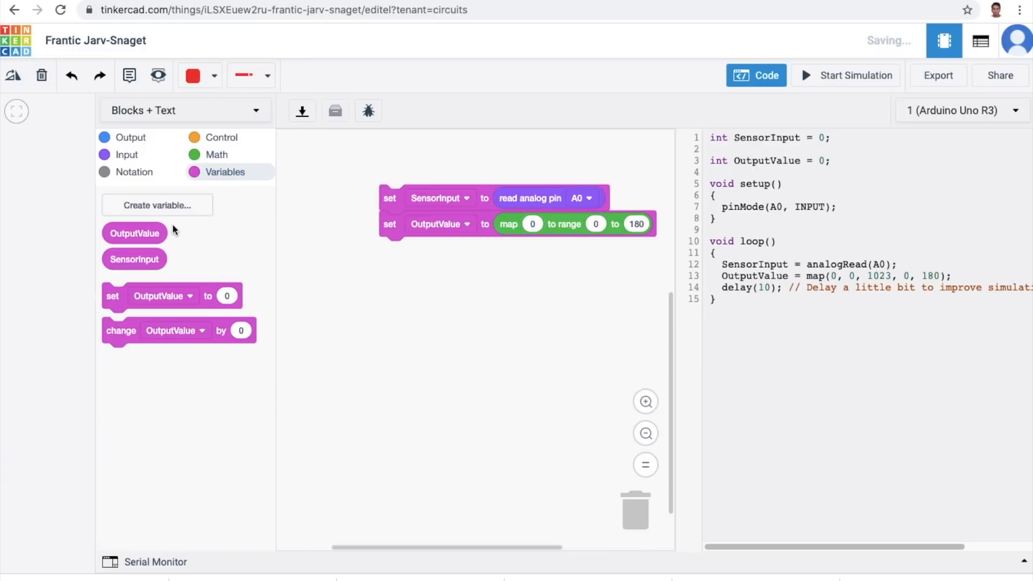
left_click_drag(138, 258, 554, 250)
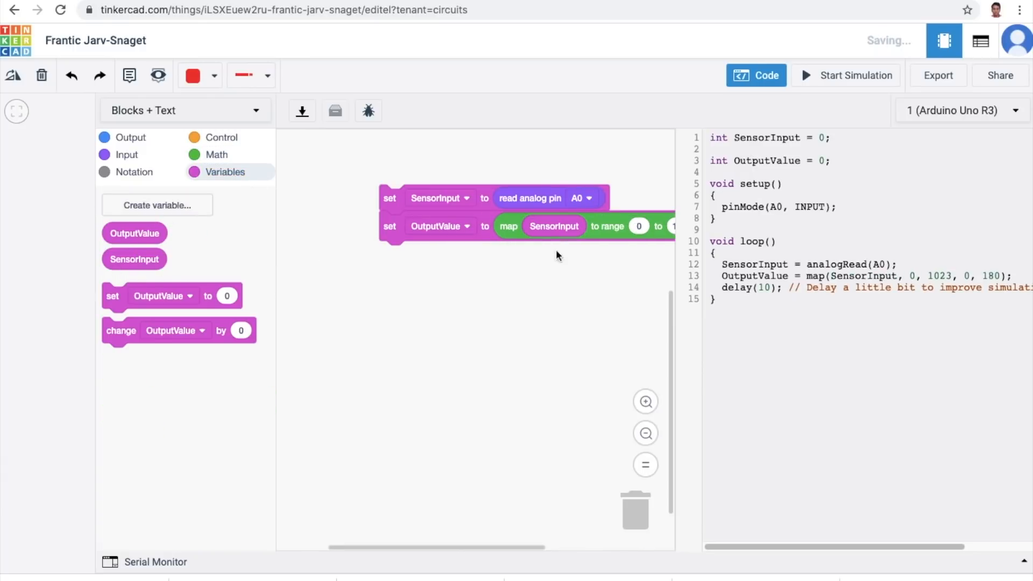
left_click_drag(389, 192, 314, 187)
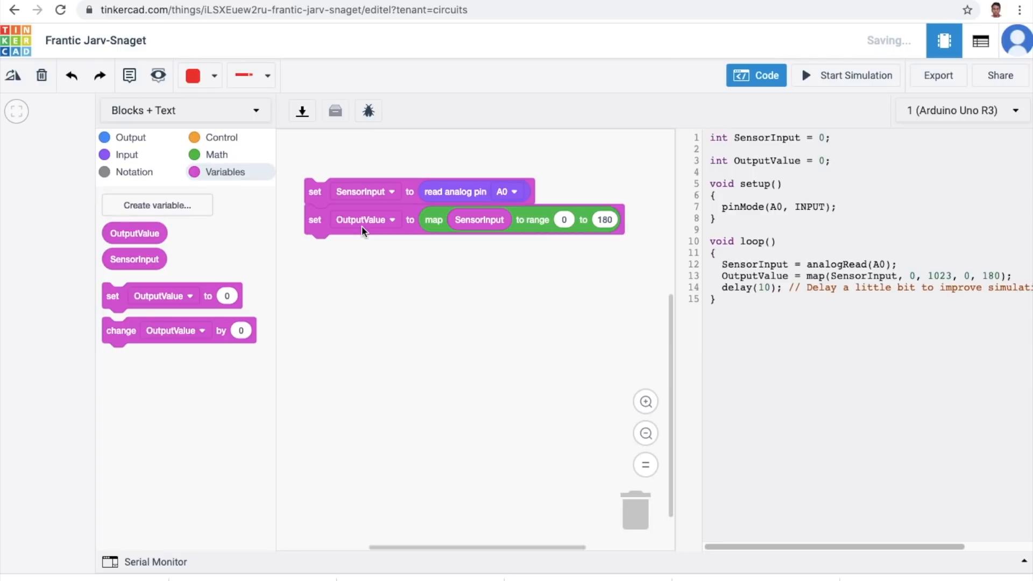
- Add a rotate servo block at the end of the program that turns the servo on pin 9 to OutputValue degrees
left_click(147, 138)
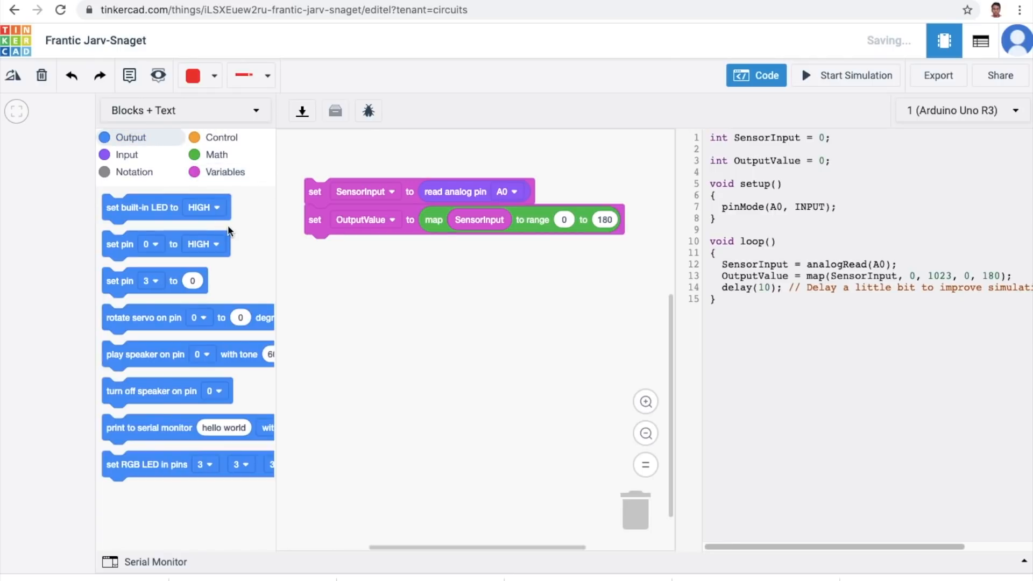
left_click(123, 327)
left_click_drag(124, 327, 324, 272)
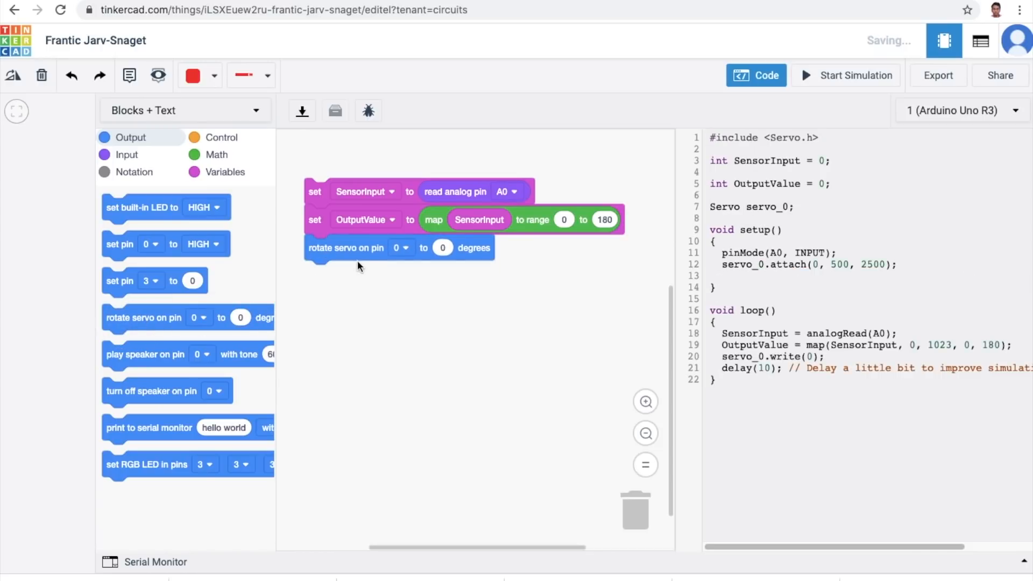
left_click(410, 248)
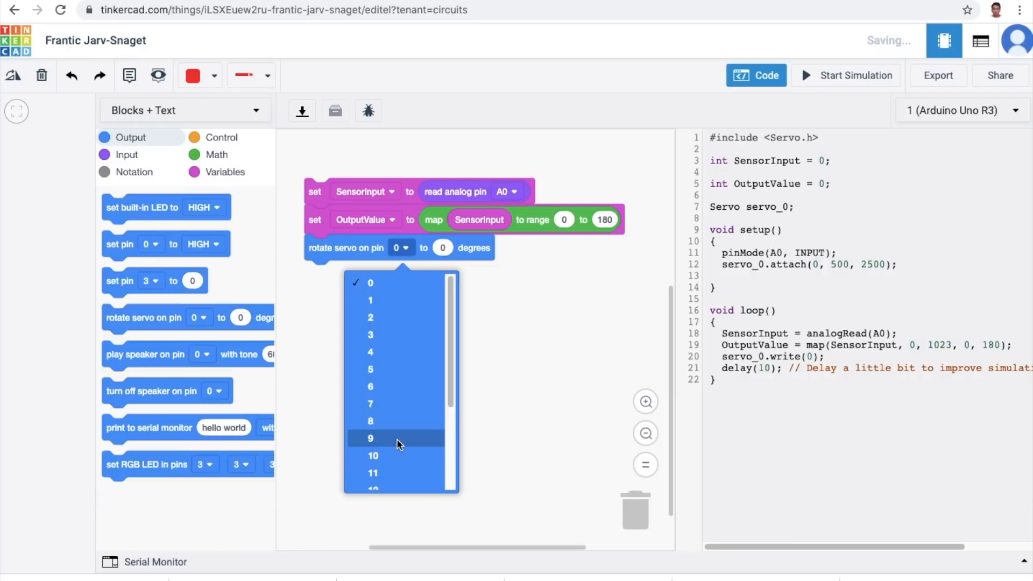
left_click(396, 438)
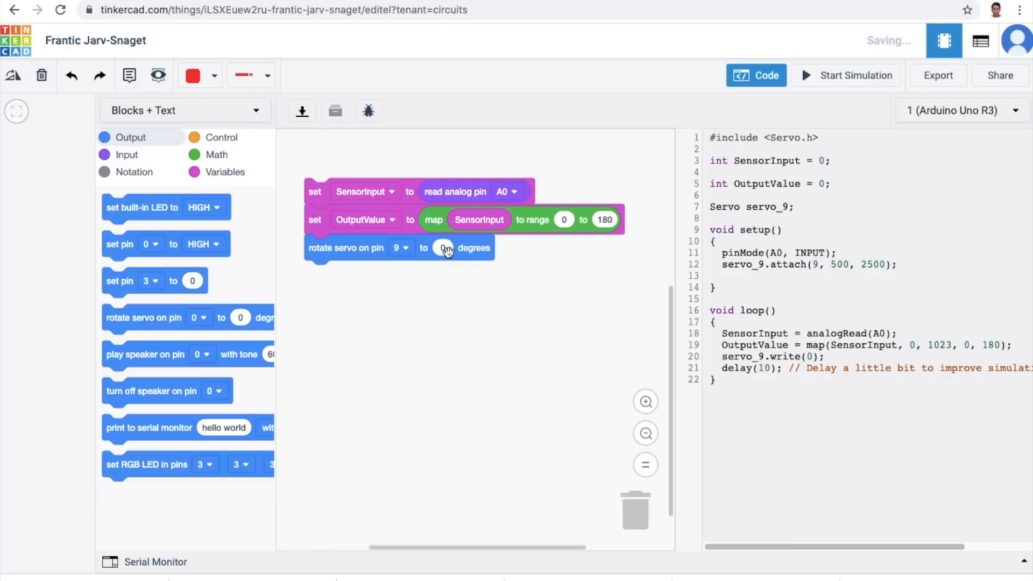
left_click(222, 172)
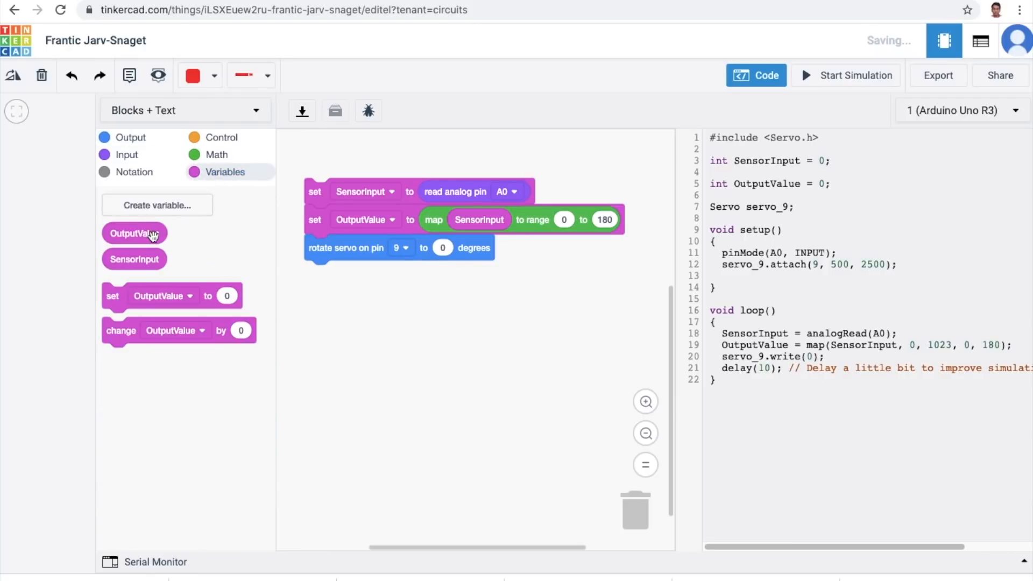
left_click_drag(123, 234, 447, 257)
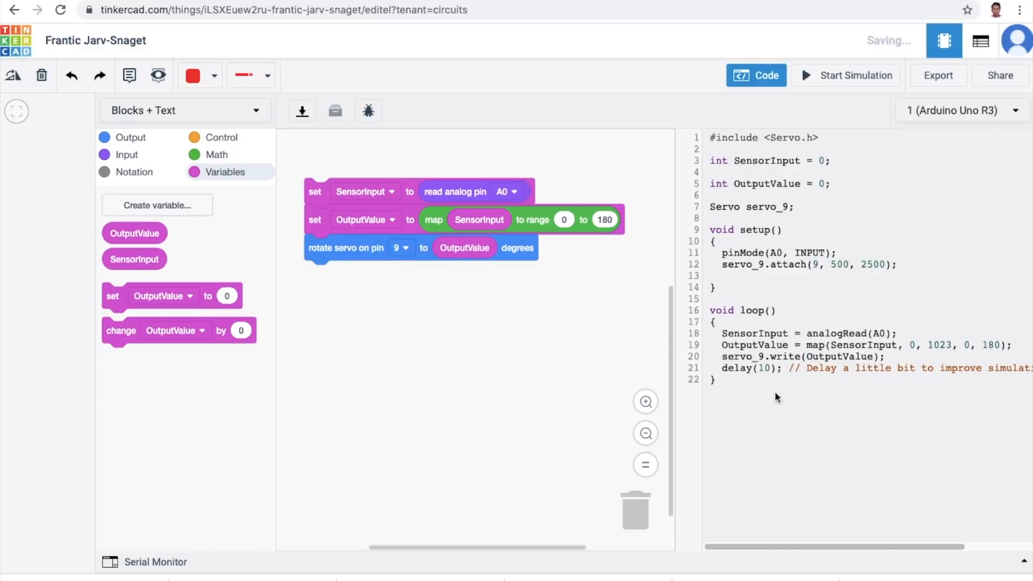
- Examine the Servo library include and the servo write line in the generated code
left_click(338, 253)
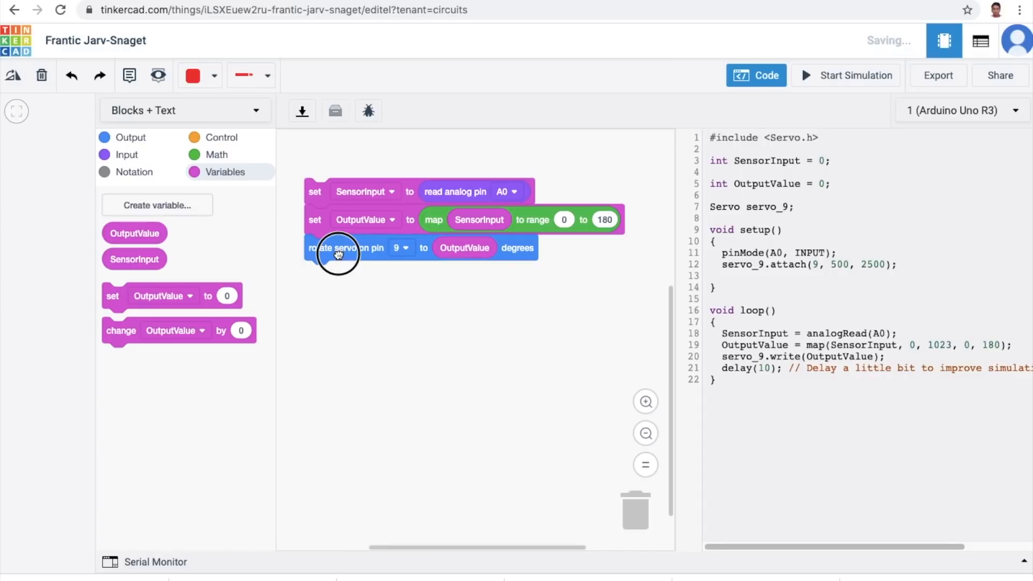
left_click_drag(822, 138, 703, 137)
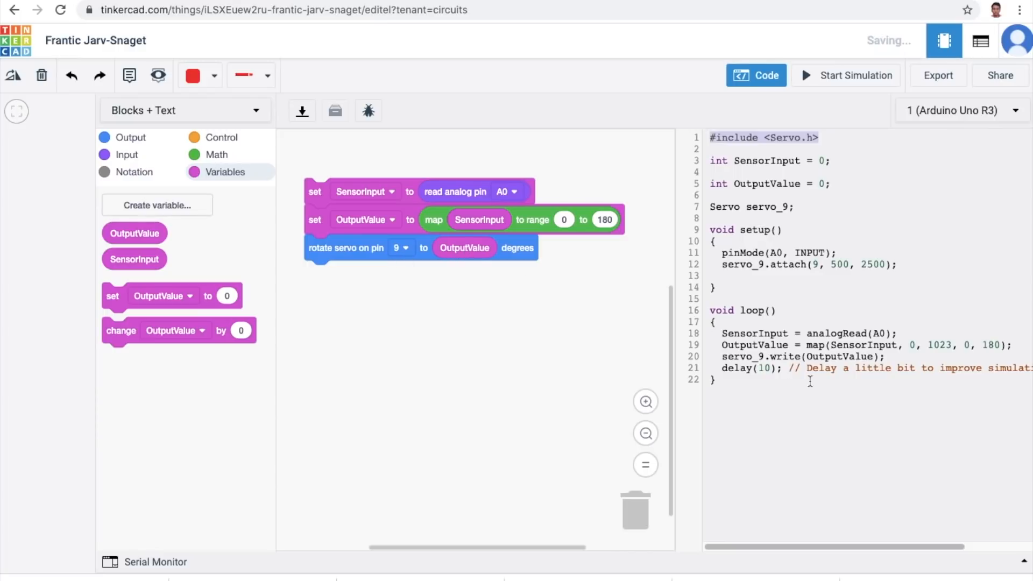
left_click_drag(722, 357, 913, 356)
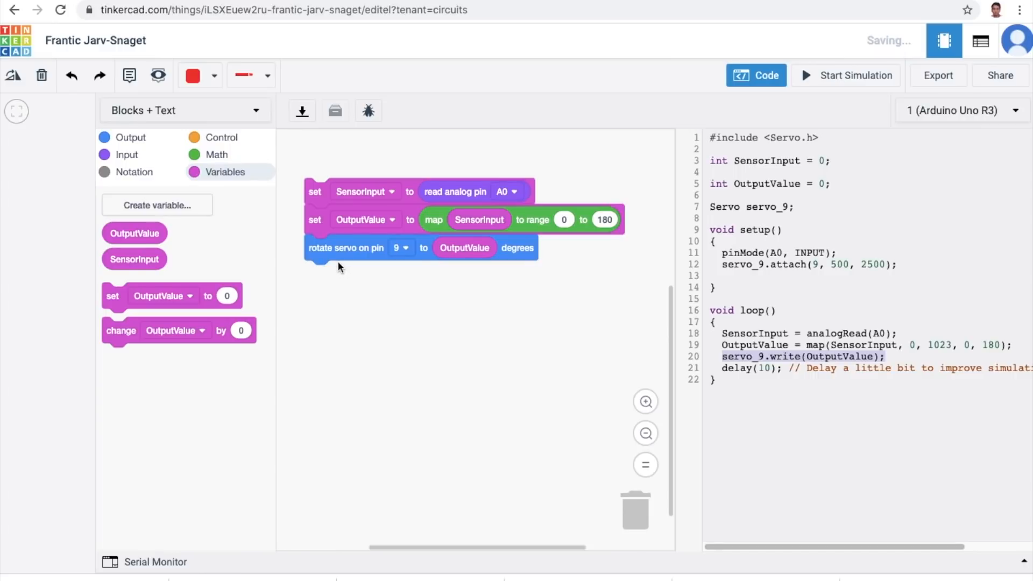
- Add a serial monitor print block below the servo block that prints SensorInput without a newline
left_click(141, 139)
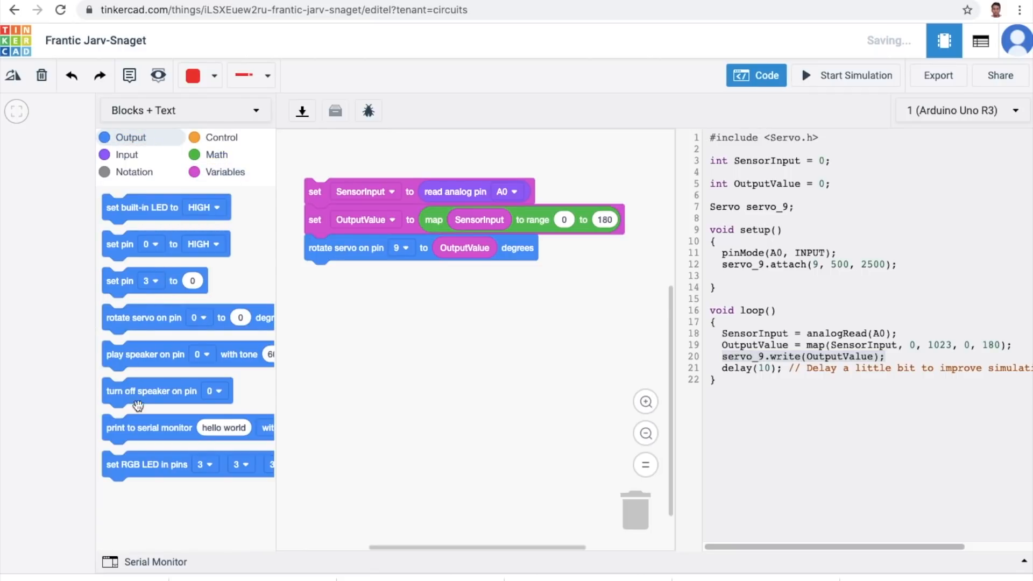
left_click_drag(134, 429, 345, 284)
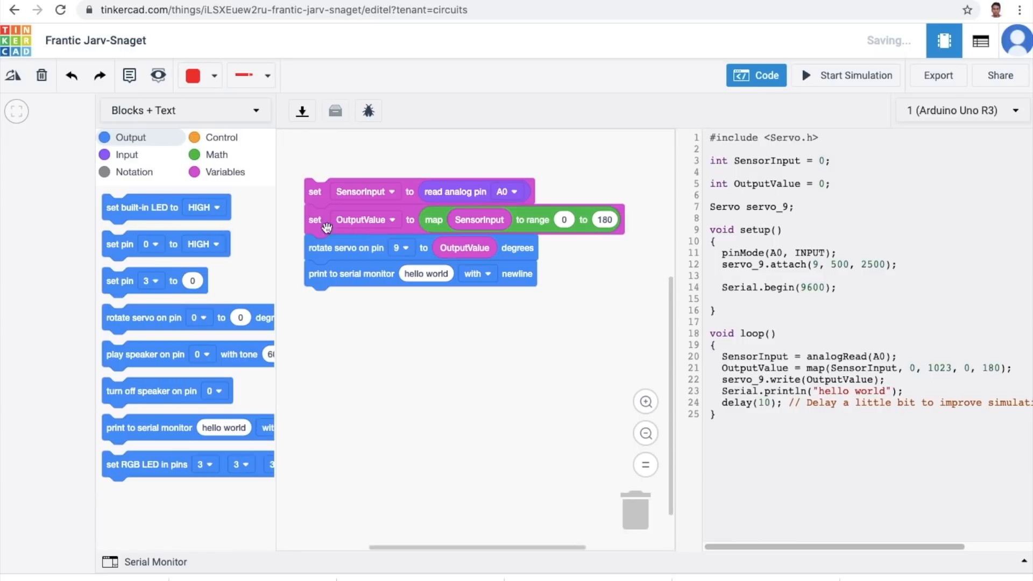
left_click(222, 173)
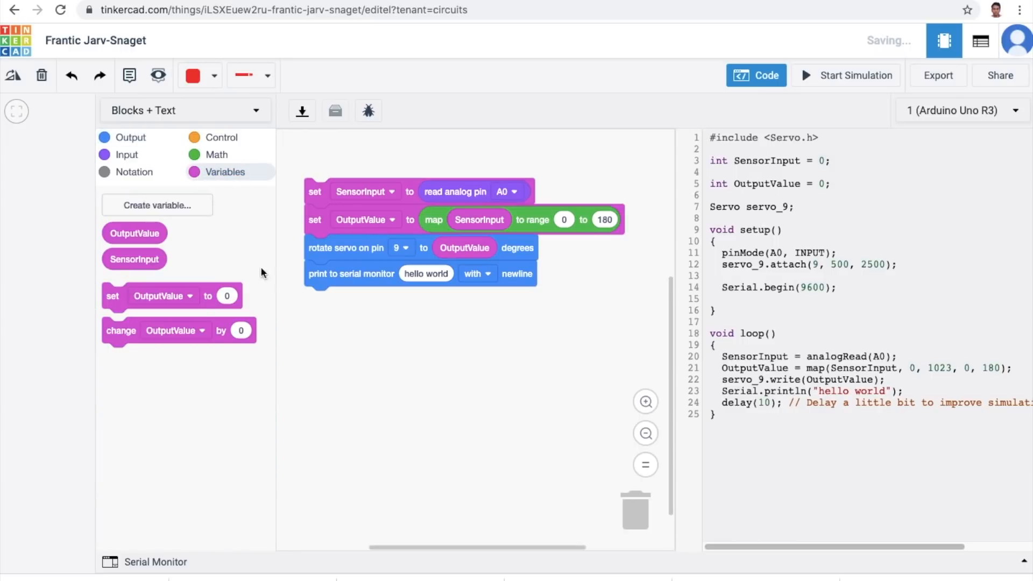
left_click_drag(152, 259, 426, 275)
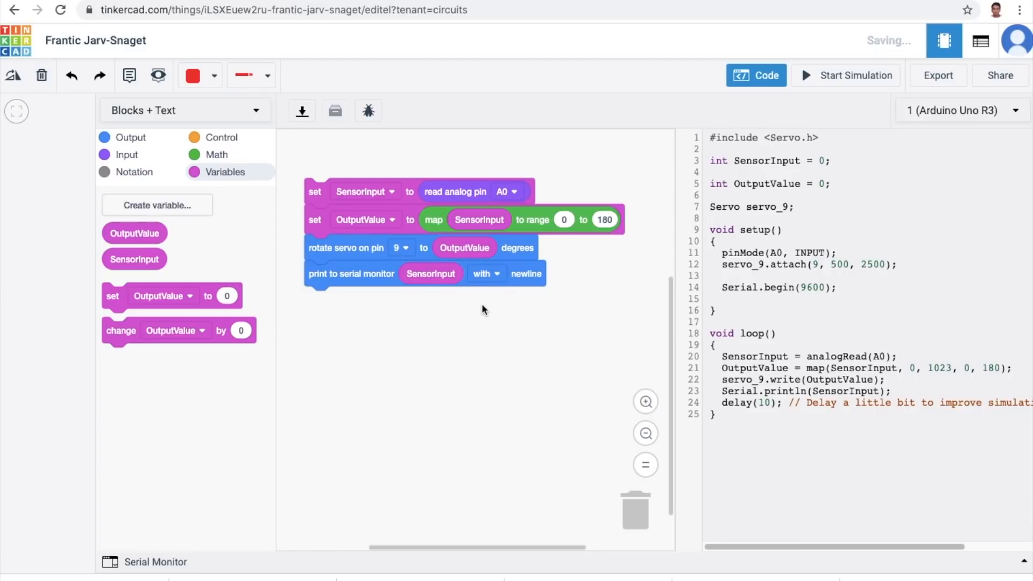
left_click(501, 277)
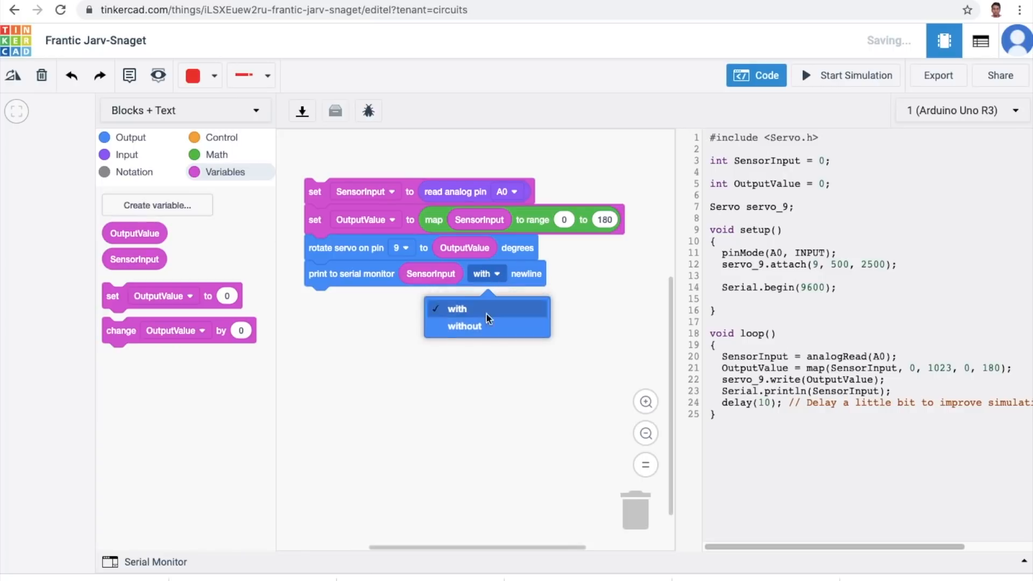
left_click(485, 325)
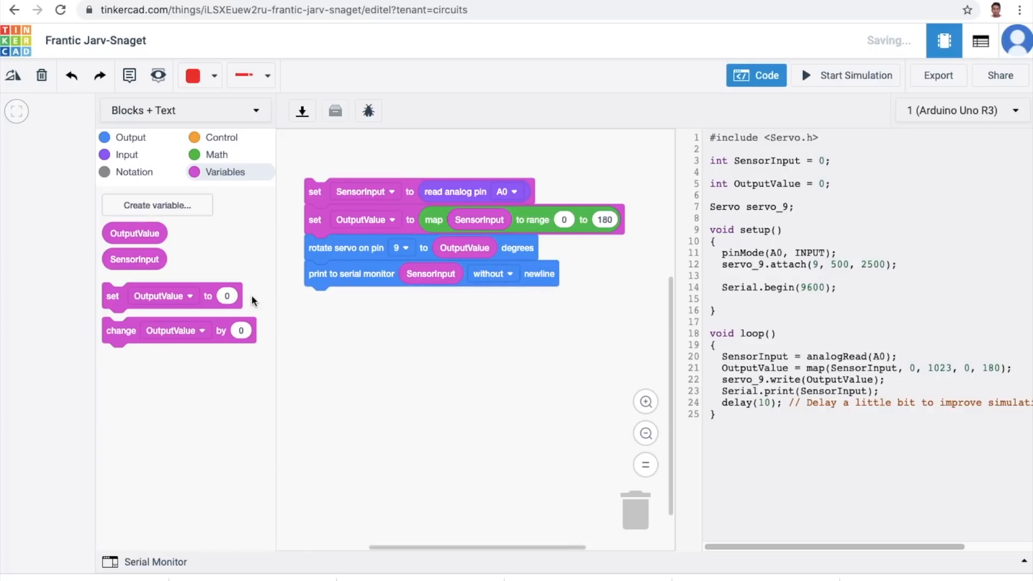
- Add a second serial monitor print block that prints the separator ", " without a newline
left_click(131, 138)
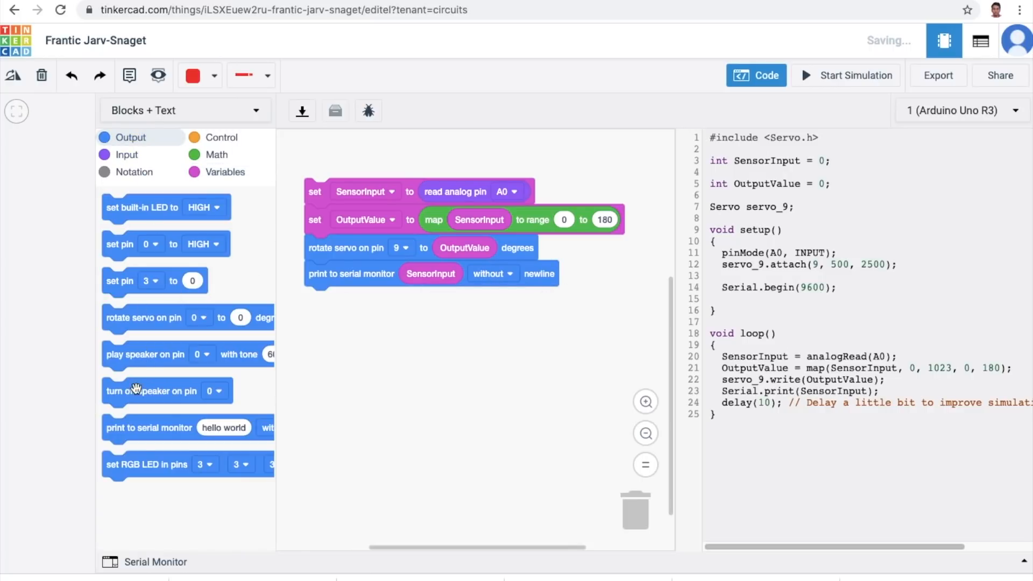
left_click_drag(120, 431, 326, 300)
left_click(426, 300)
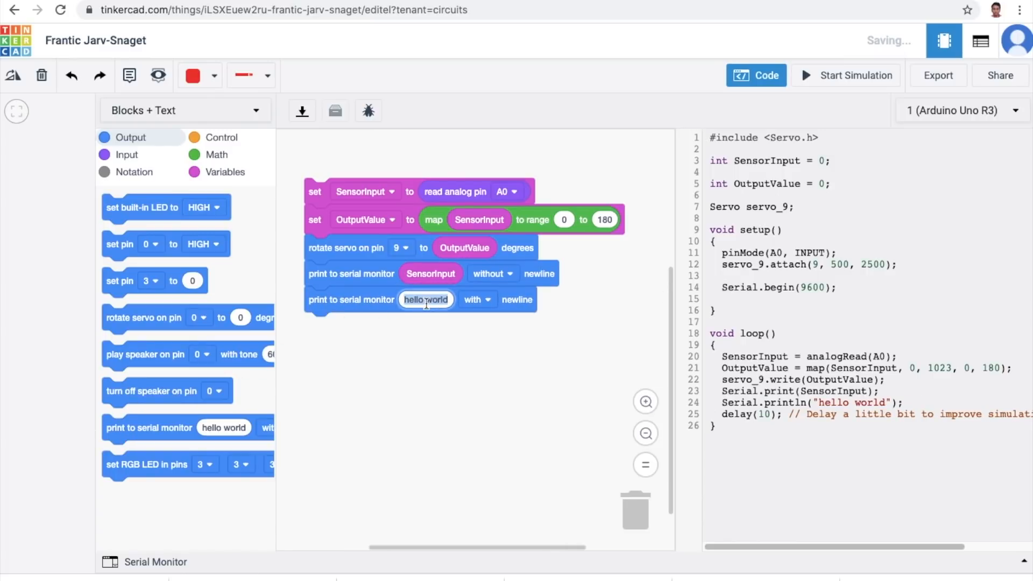
key("BackSpace")
type(",")
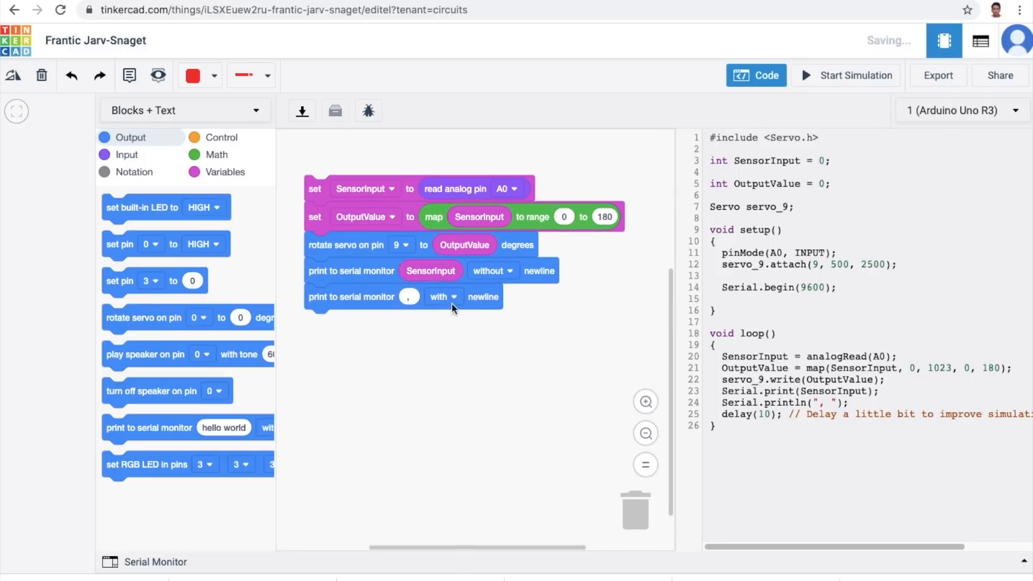
left_click(452, 304)
left_click(432, 350)
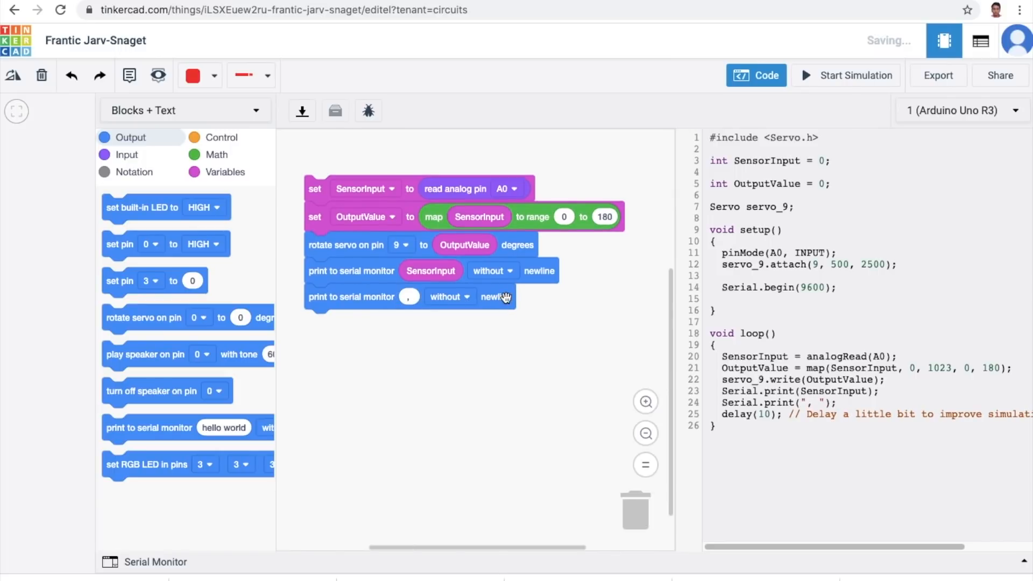
- Add a third serial monitor print block that prints OutputValue with a newline, and reposition the block stack in the workspace
left_click_drag(123, 430, 326, 329)
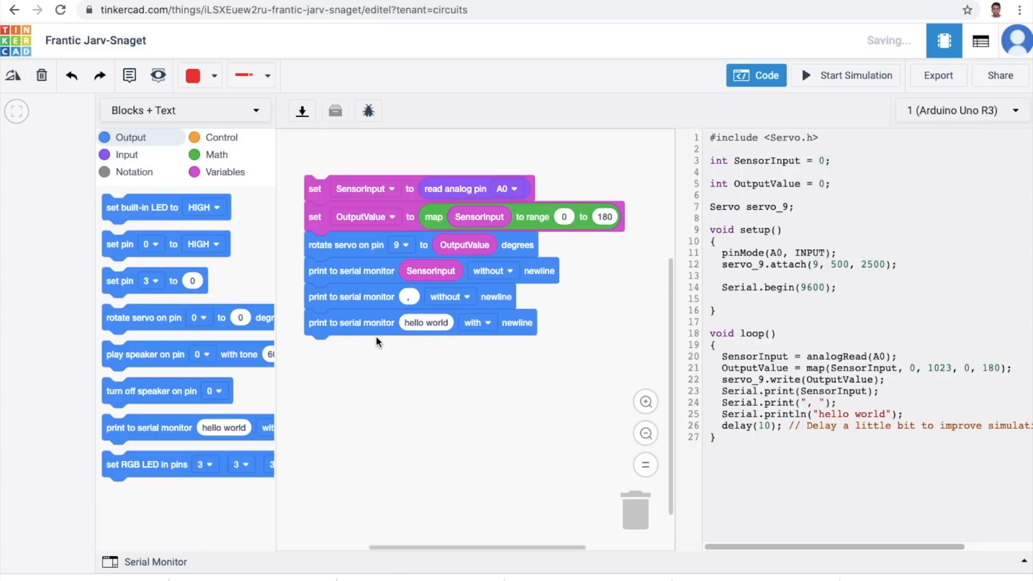
left_click(415, 323)
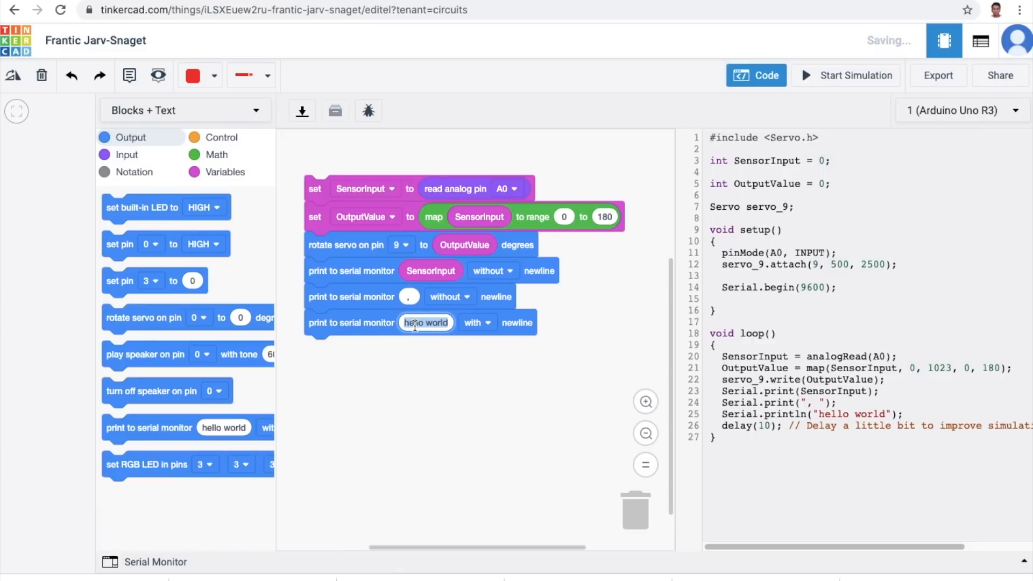
left_click(213, 171)
left_click_drag(143, 230, 447, 322)
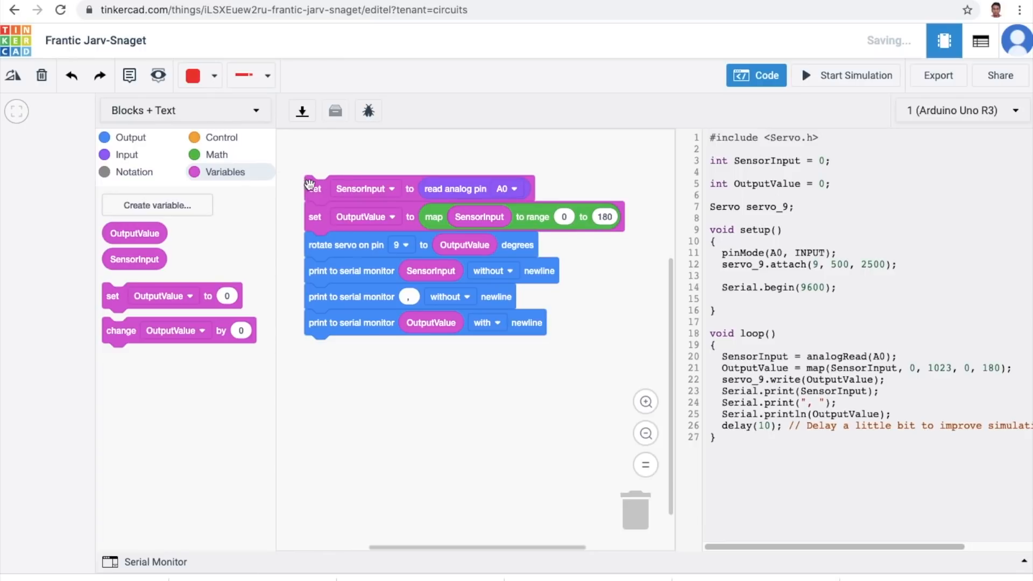
left_click_drag(312, 187, 330, 222)
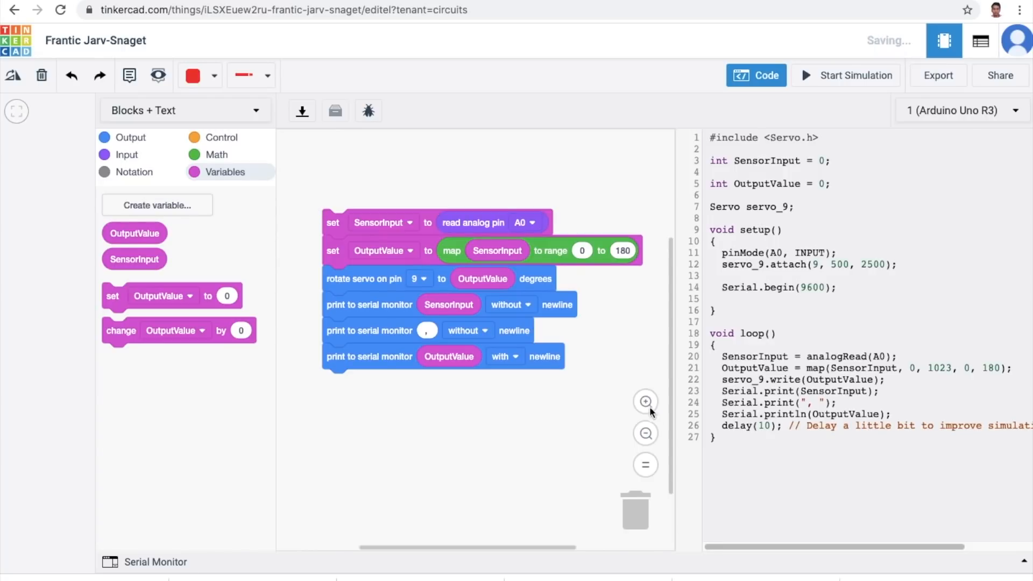
- Examine the delay line at the end of the loop in the generated code
left_click_drag(721, 426, 795, 429)
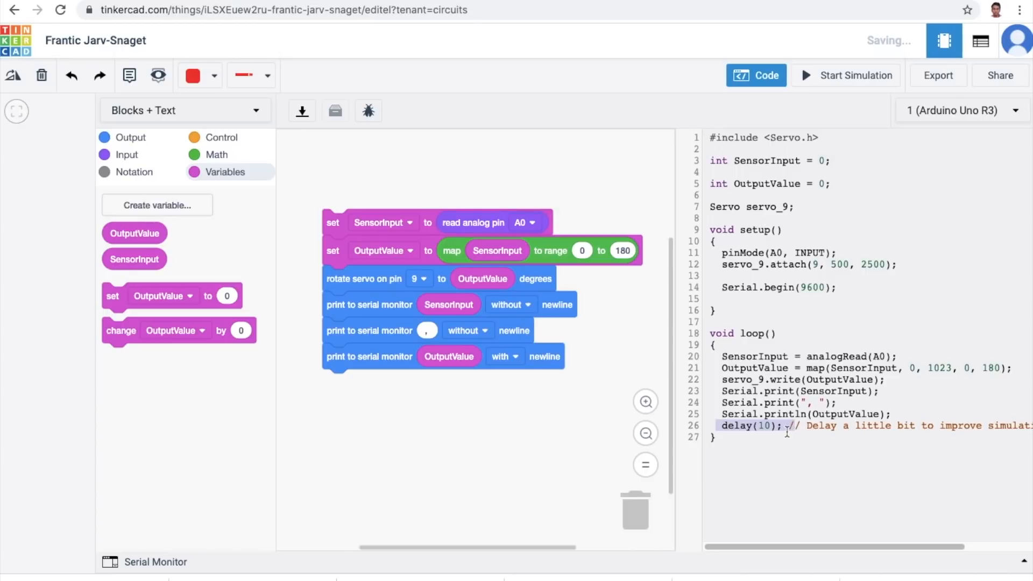
left_click(775, 430)
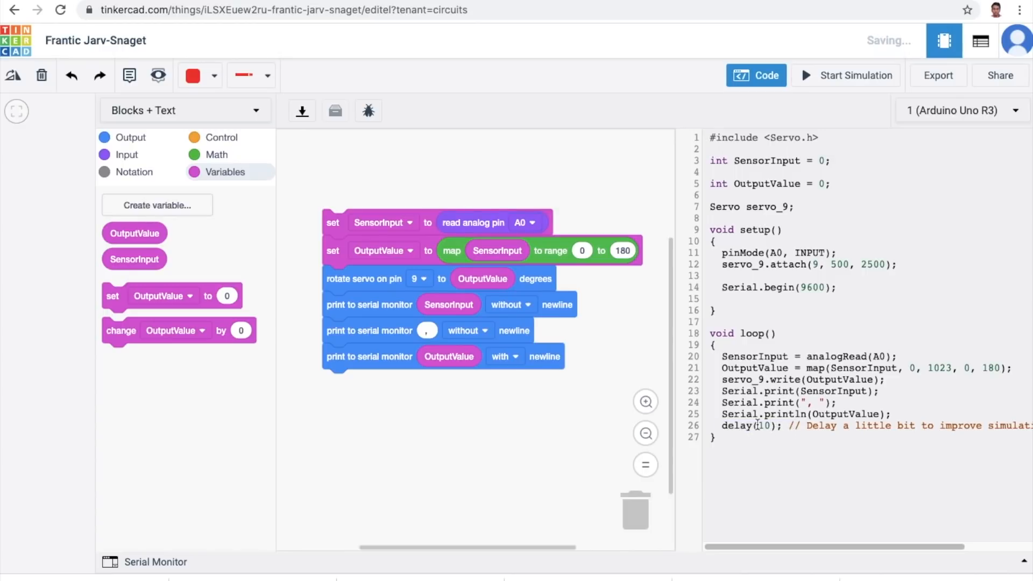
double_click(767, 425)
left_click(784, 426)
- Show the Serial Monitor and hide its graph so only the text output is displayed
left_click(135, 564)
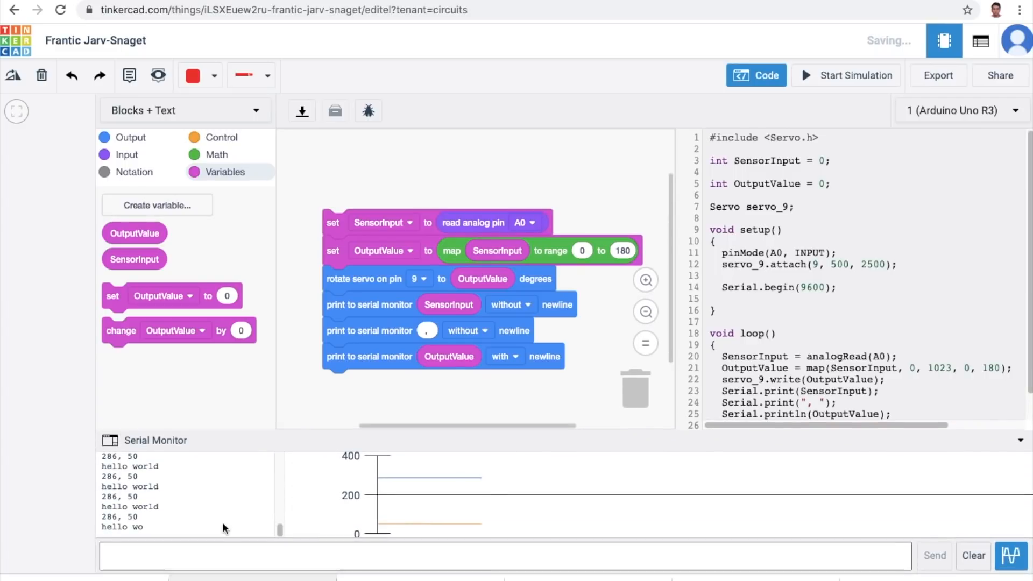
left_click(279, 530)
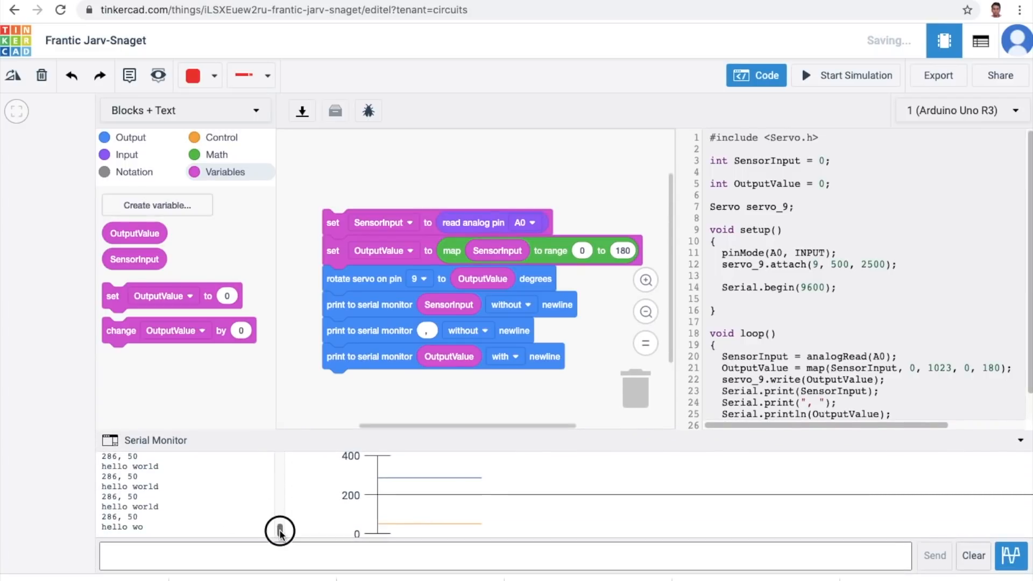
left_click(1007, 560)
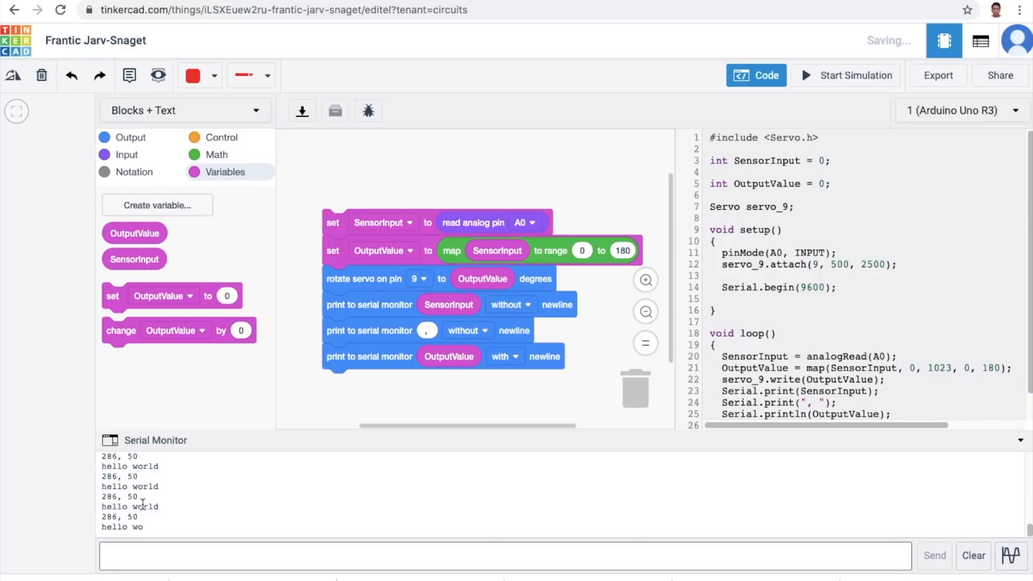
- Show the Serial Monitor graph and narrow the code editor so the circuit can be seen beside it
left_click(1007, 560)
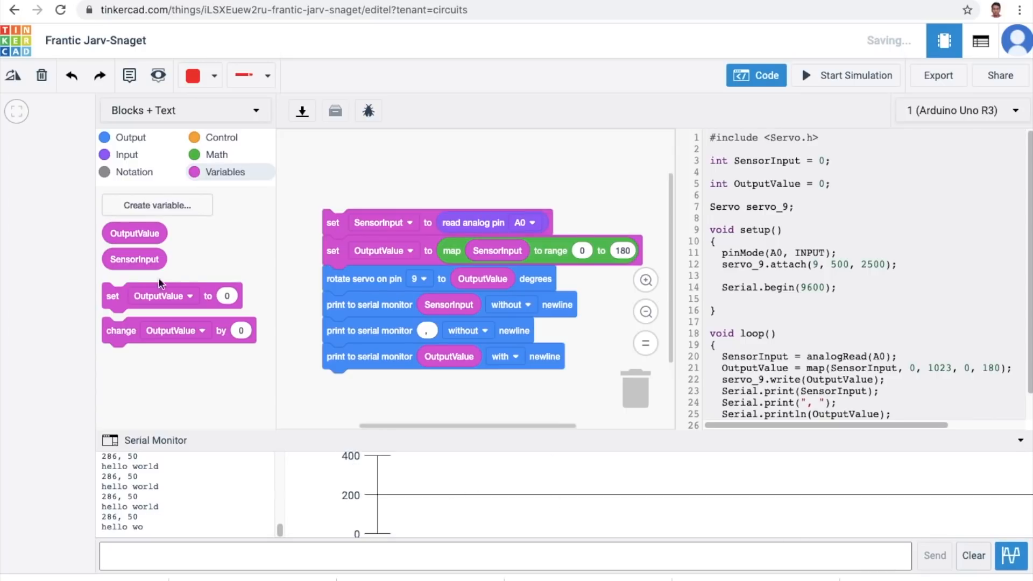
left_click_drag(94, 114, 334, 108)
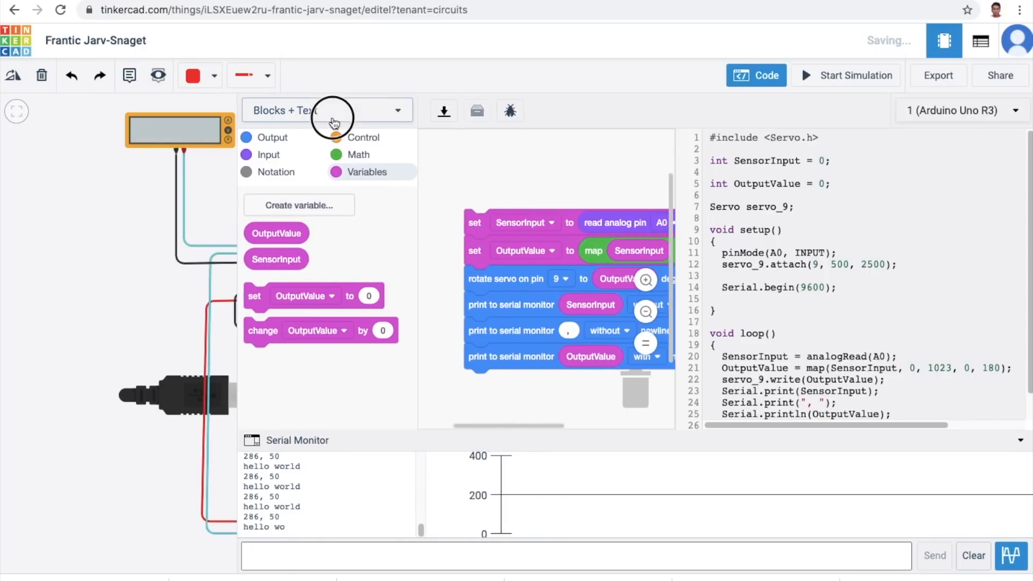
left_click(16, 112)
scroll(93, 363, "up", 3)
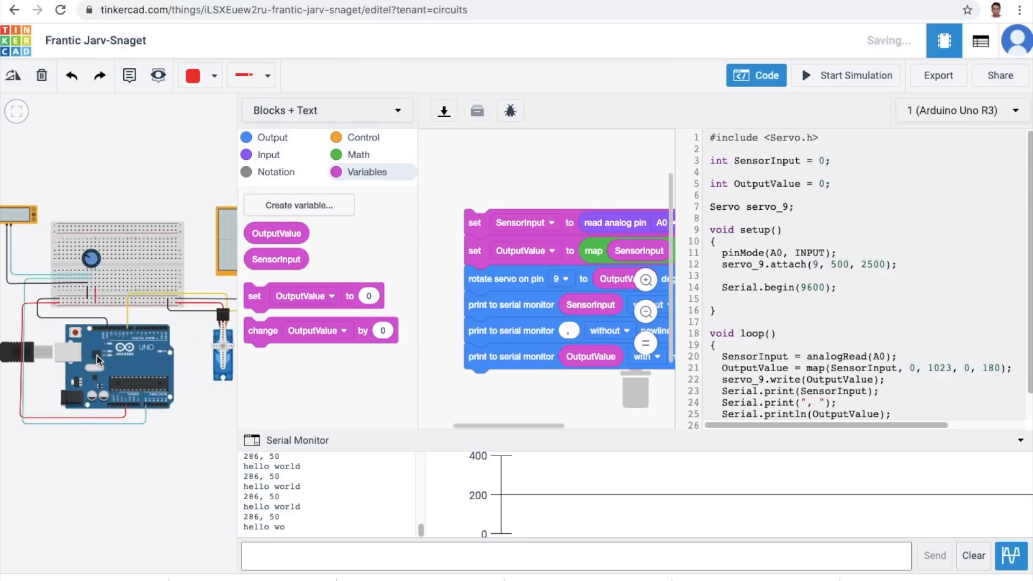
- Start the circuit simulation with the servo and oscilloscope visible beside the code editor
left_click(162, 204)
left_click_drag(162, 204, 107, 178)
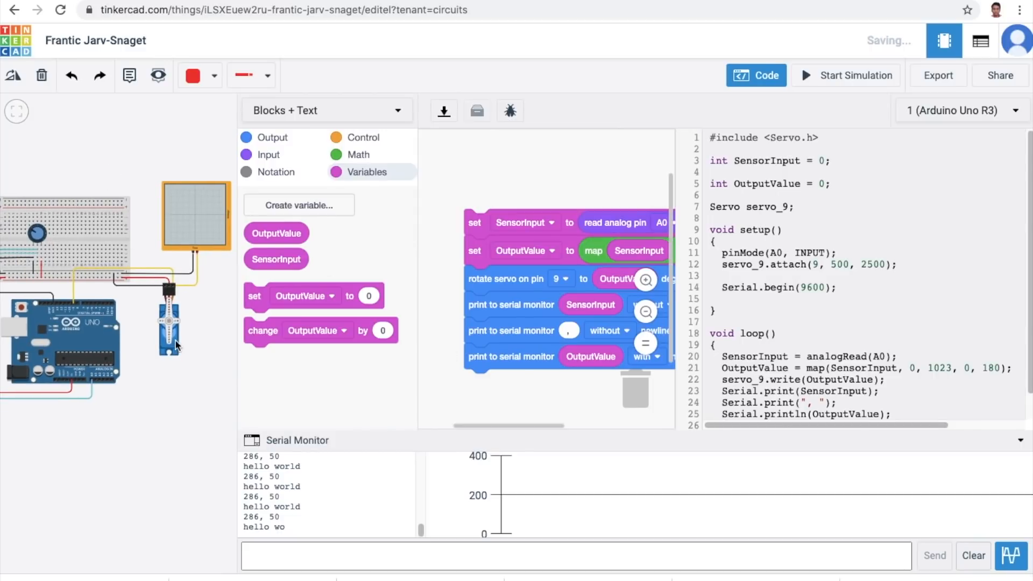
scroll(176, 345, "up", 1)
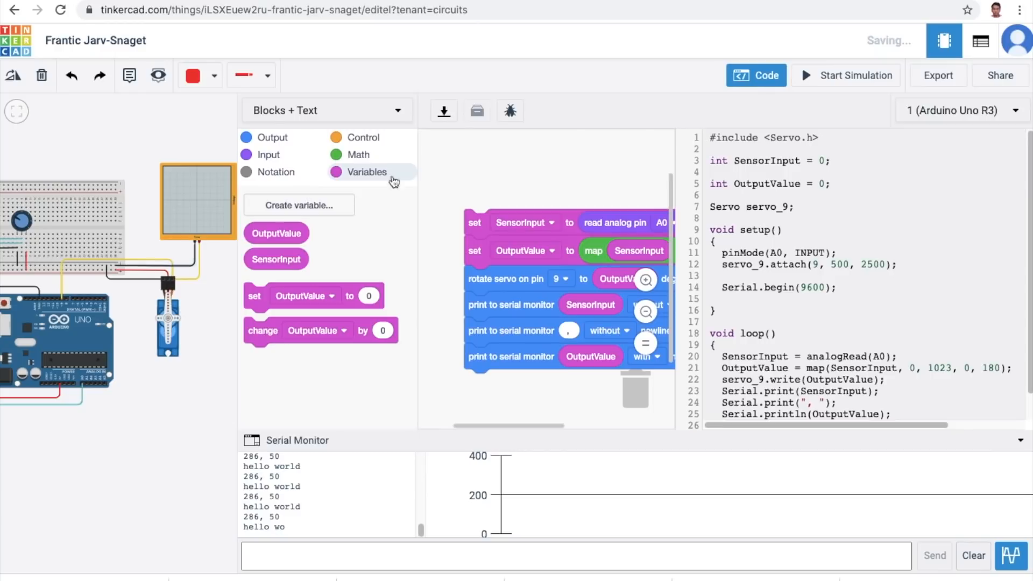
left_click(858, 78)
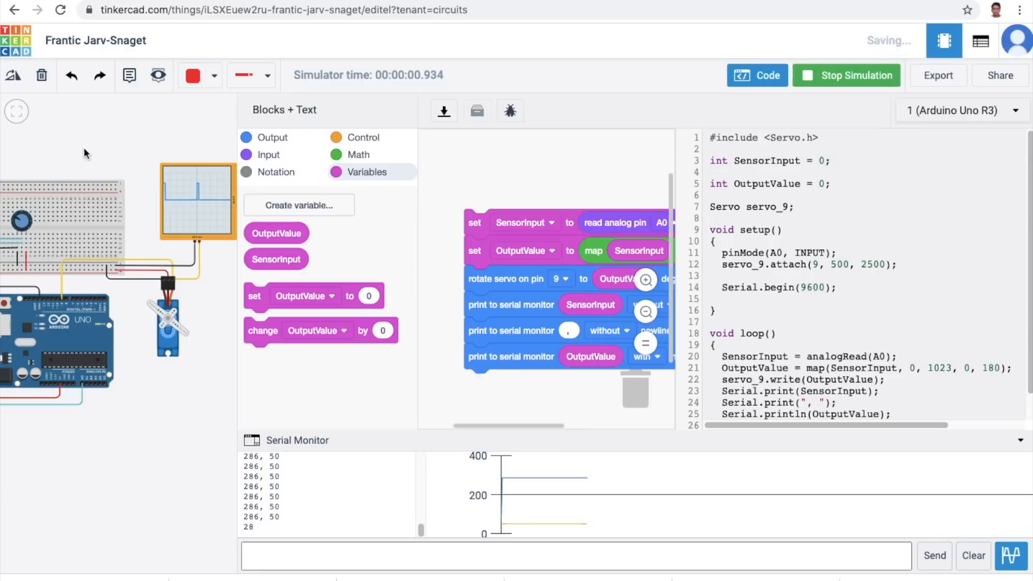
- Hide the code editor, fit the whole circuit in view and turn the potentiometer to its minimum position
left_click_drag(238, 111, 408, 112)
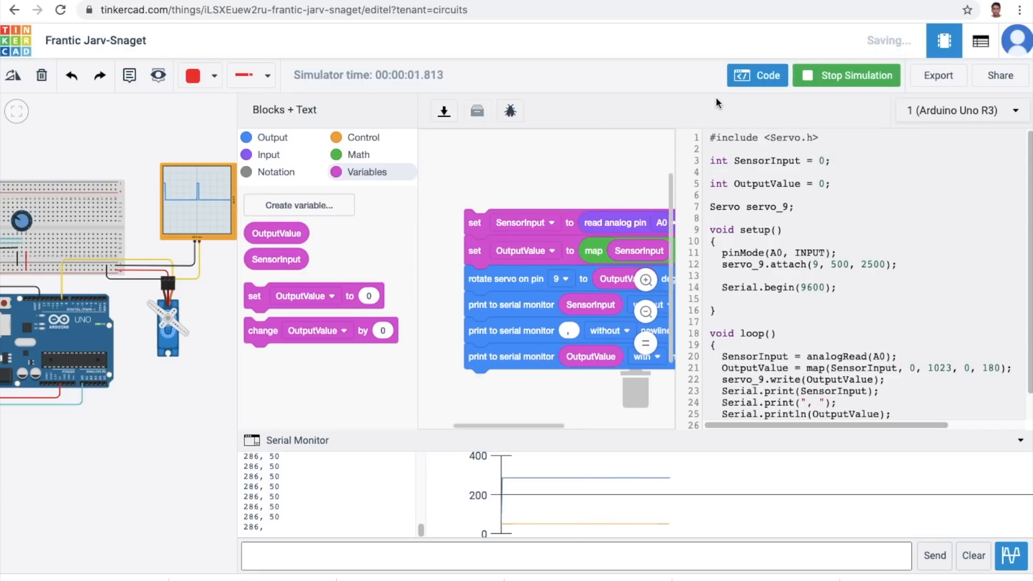
left_click(762, 76)
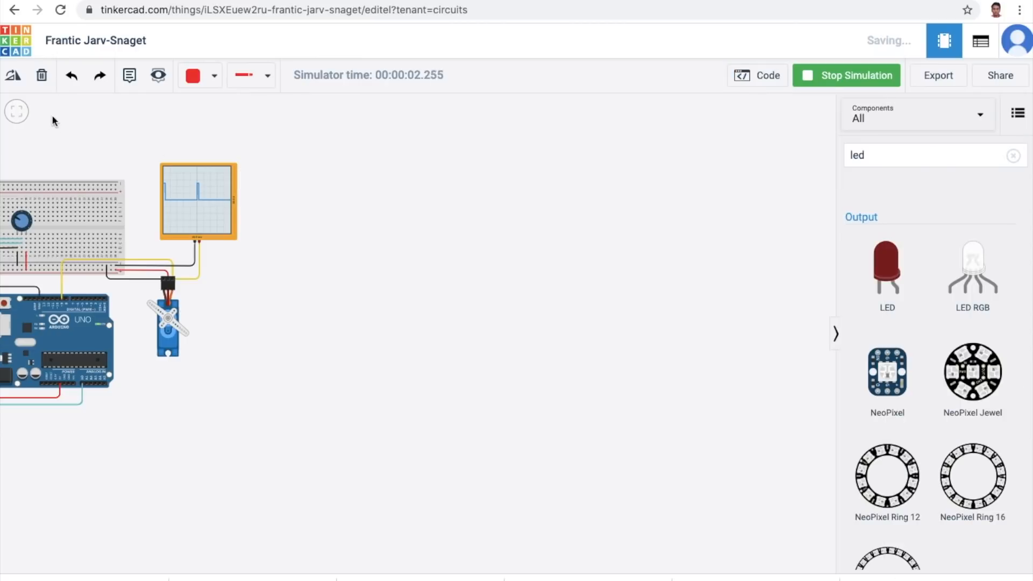
left_click(16, 111)
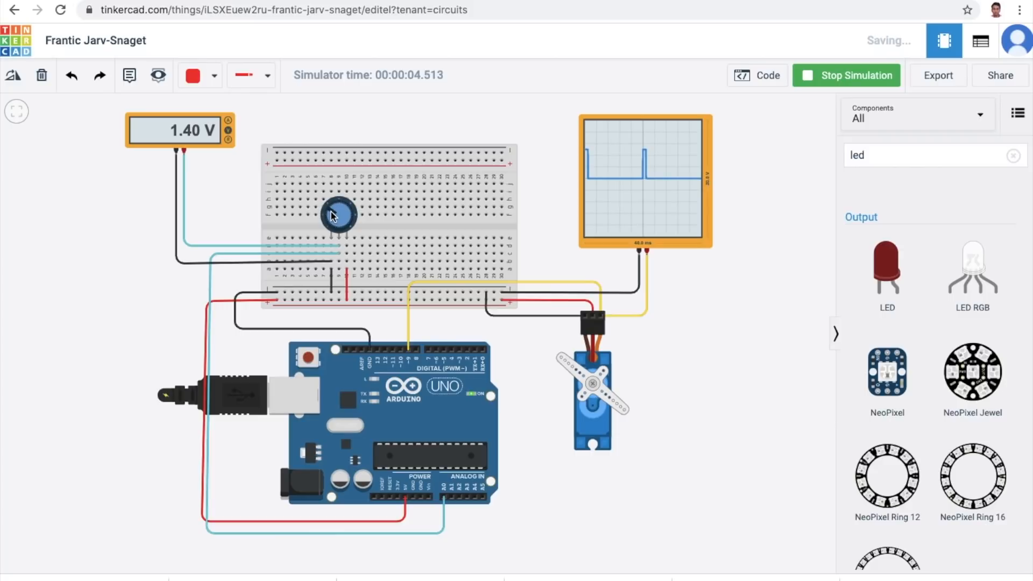
left_click_drag(333, 216, 332, 233)
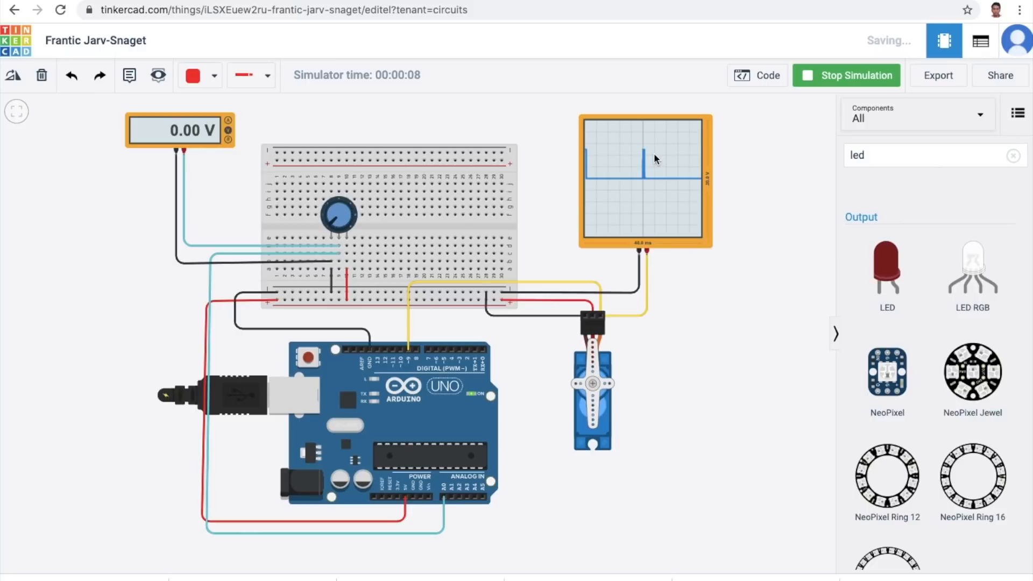
- Examine the servo signal's pulse width and height on the oscilloscope with the potentiometer at its minimum
scroll(660, 156, "up", 3)
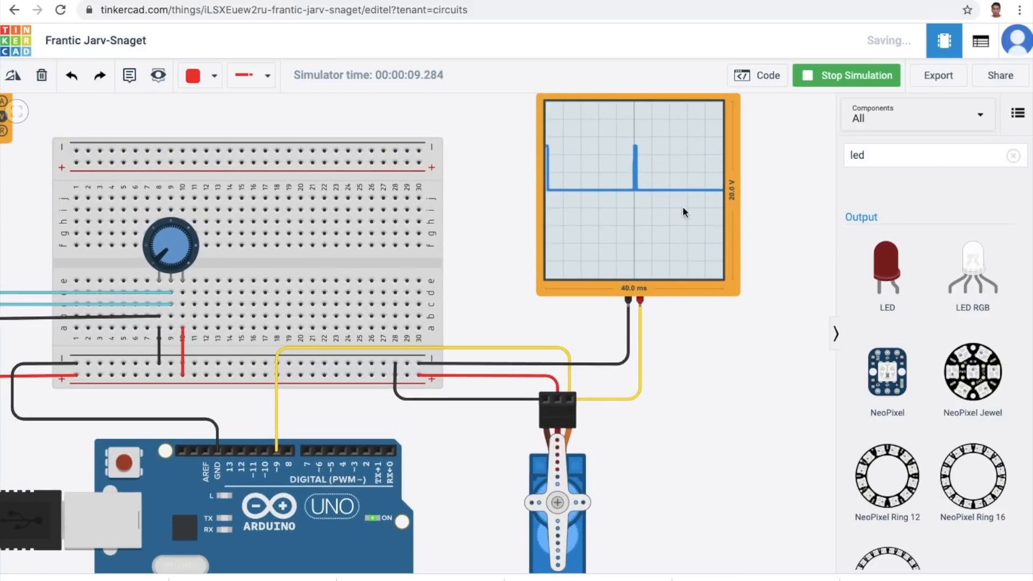
left_click_drag(706, 342, 710, 394)
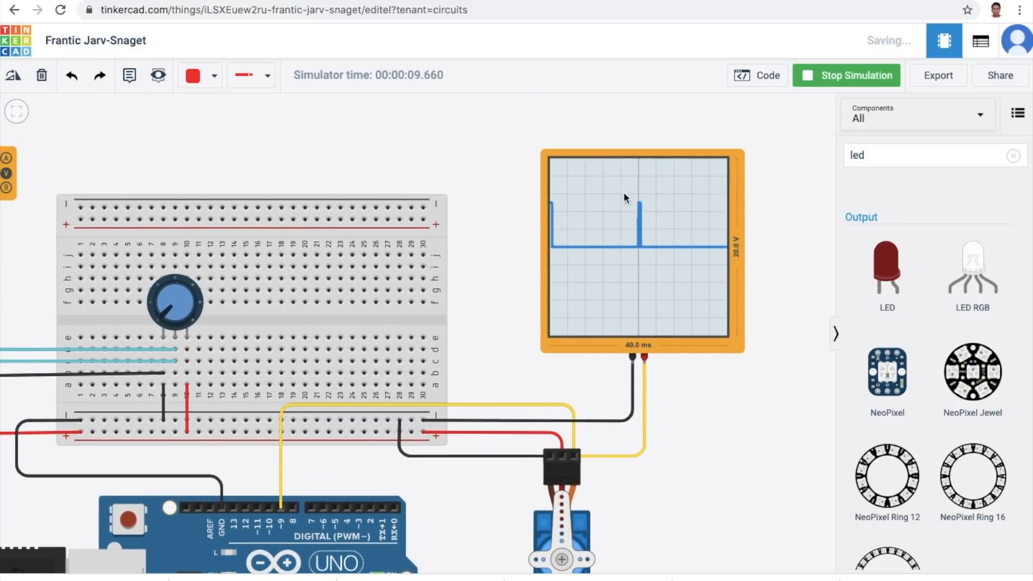
scroll(637, 211, "up", 2)
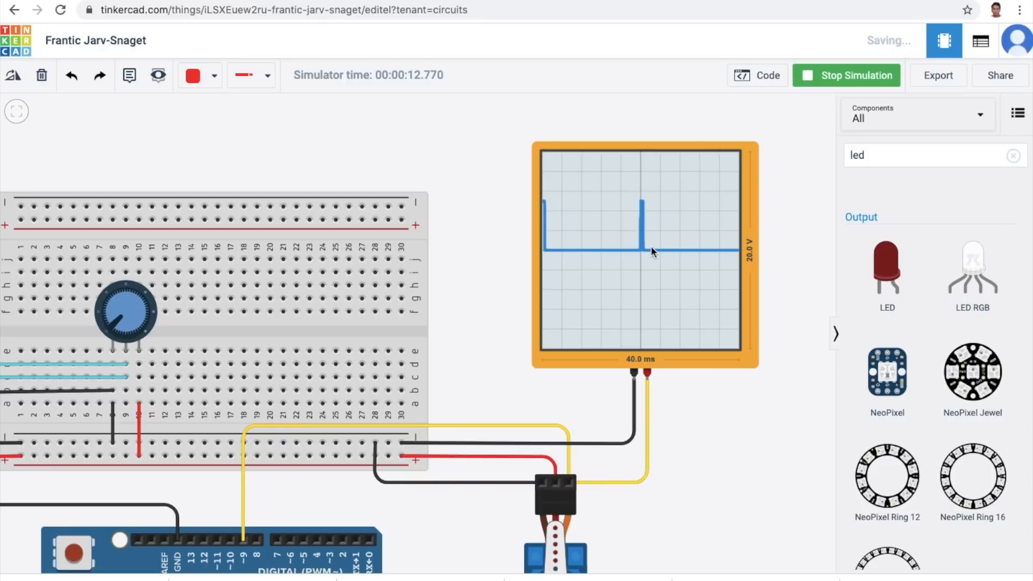
scroll(645, 215, "up", 5)
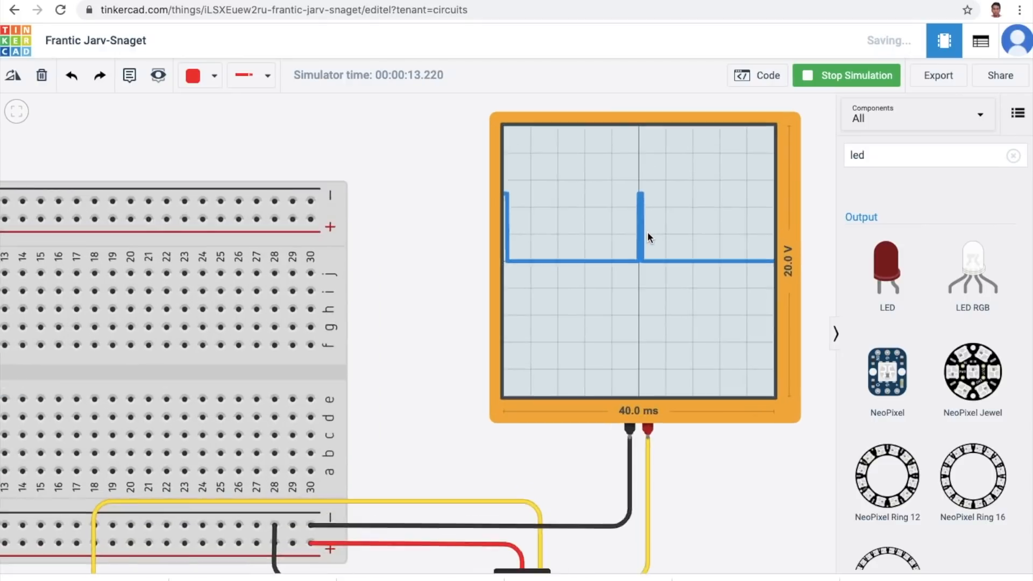
scroll(647, 211, "down", 5)
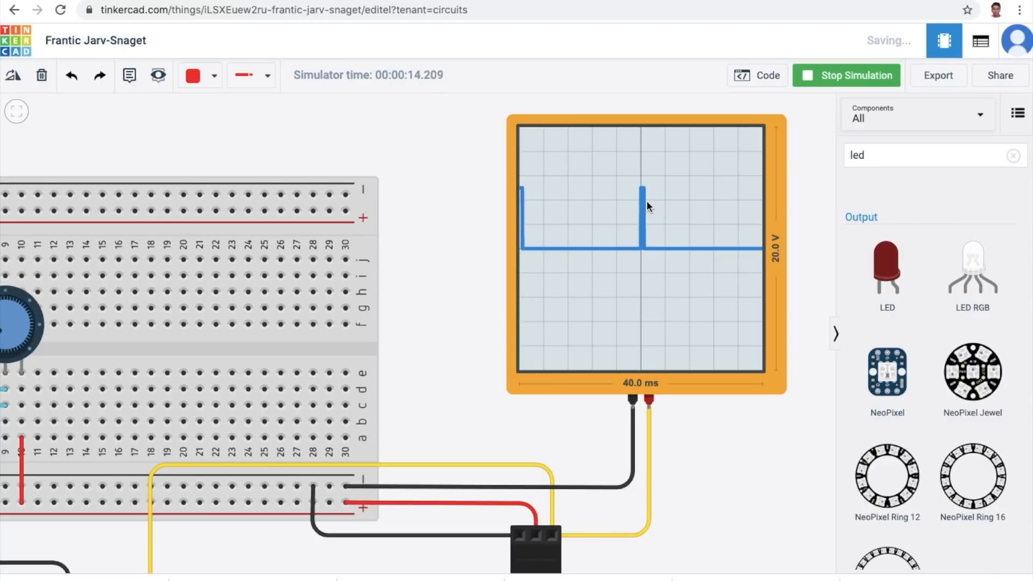
scroll(647, 214, "down", 2)
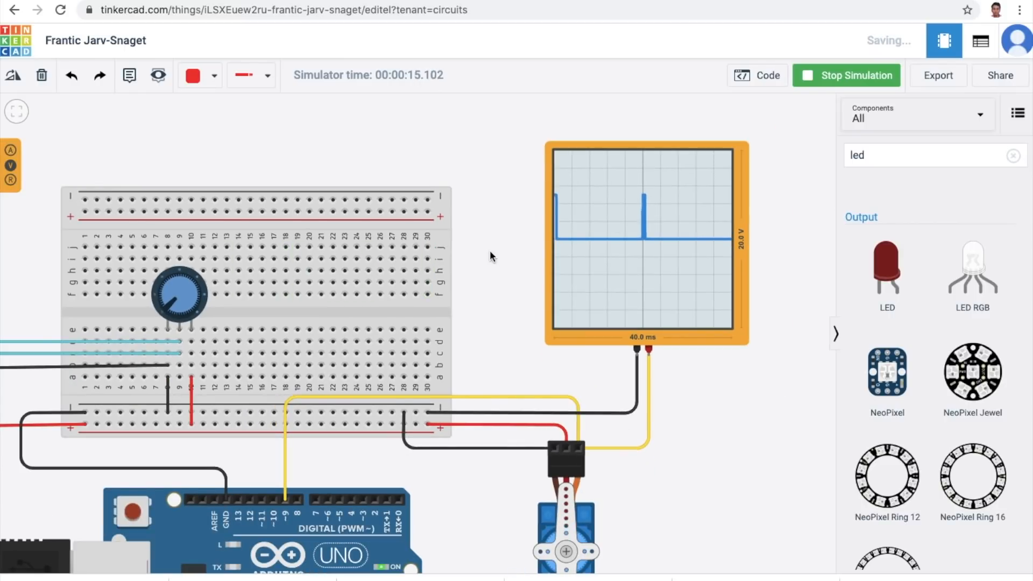
scroll(490, 253, "down", 1)
- Sweep the potentiometer between its minimum and maximum to test the servo's response, and leave it at the midpoint
left_click_drag(230, 292, 232, 286)
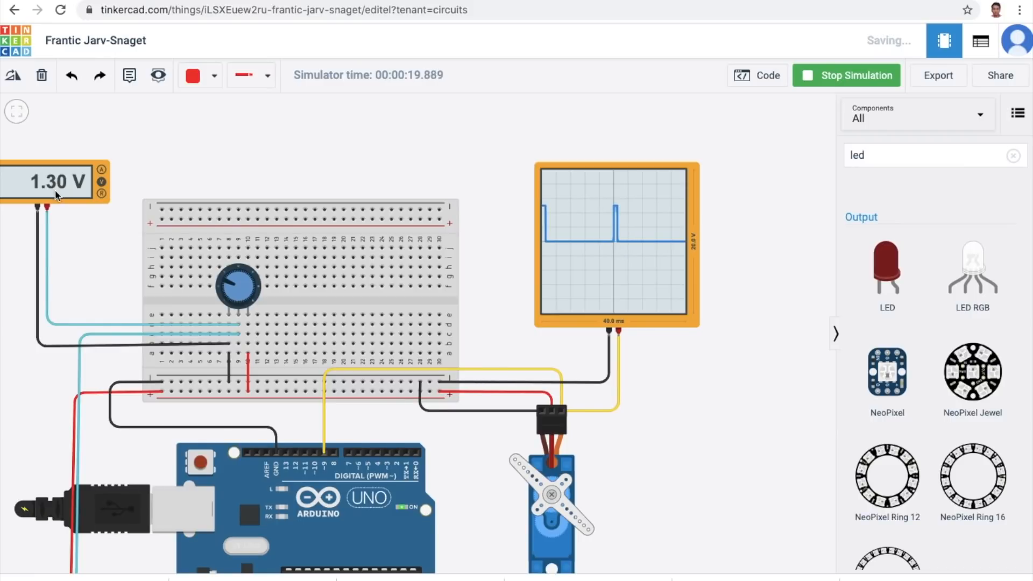
left_click_drag(229, 282, 234, 305)
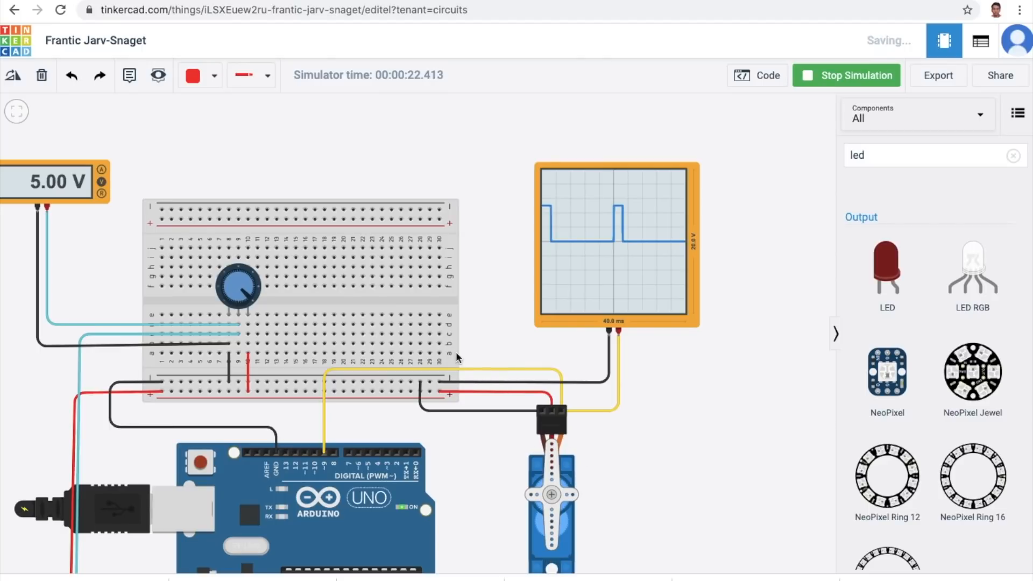
left_click(248, 299)
mouse_move(248, 299)
left_mouse_down()
mouse_move(228, 279)
mouse_move(230, 304)
left_mouse_up()
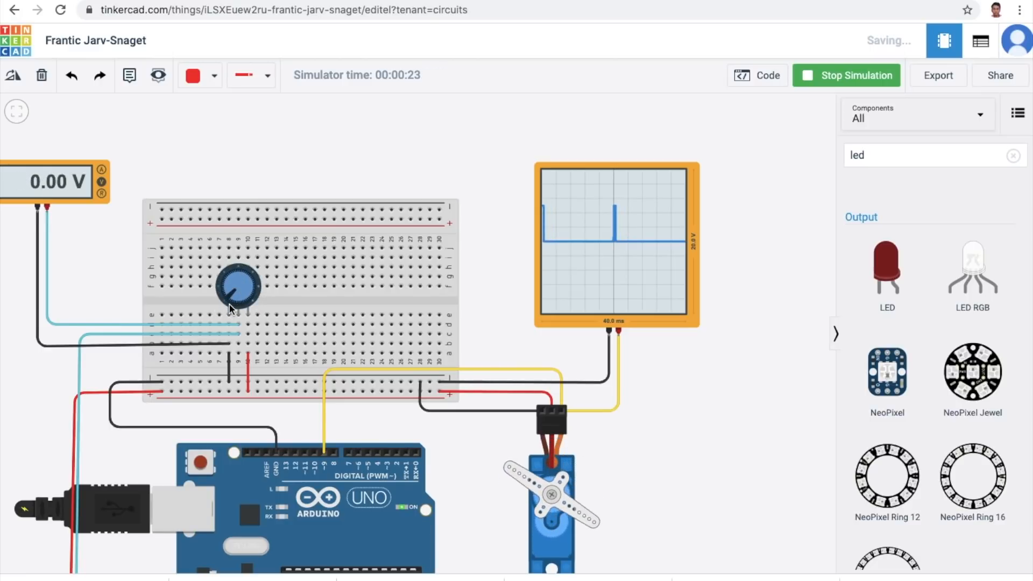
mouse_move(228, 301)
left_mouse_down()
mouse_move(227, 286)
mouse_move(239, 285)
mouse_move(241, 303)
left_mouse_up()
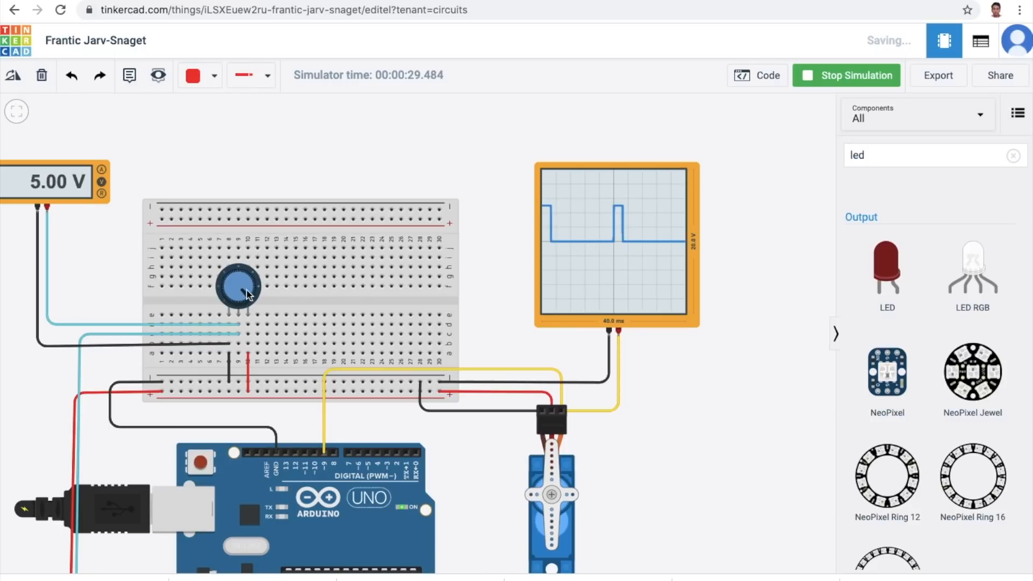
left_click_drag(252, 300, 238, 269)
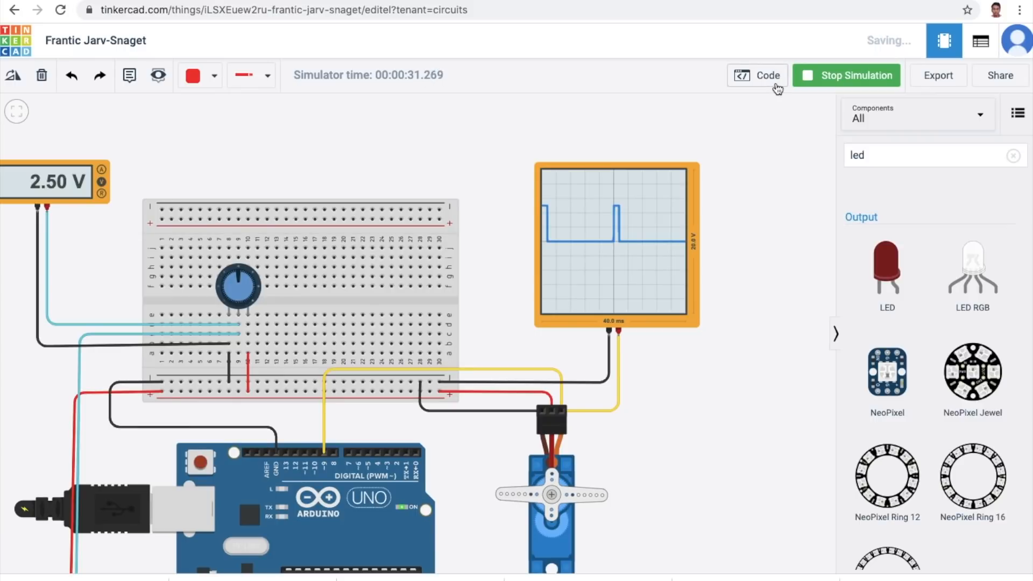
- Reopen the code editor and examine the sensor and output values printed in the Serial Monitor
left_click(777, 85)
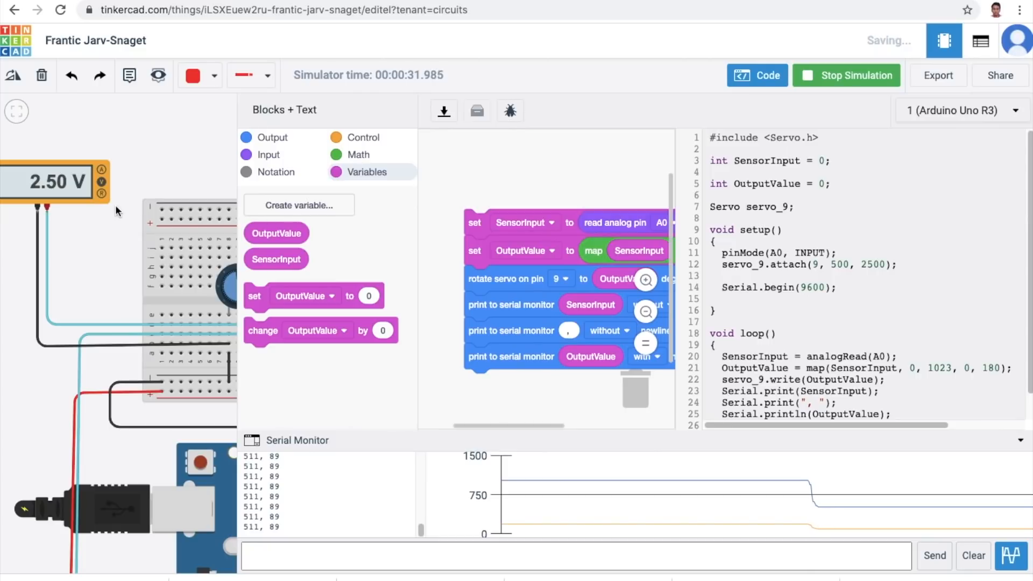
left_click_drag(97, 249, 76, 262)
scroll(76, 262, "down", 2)
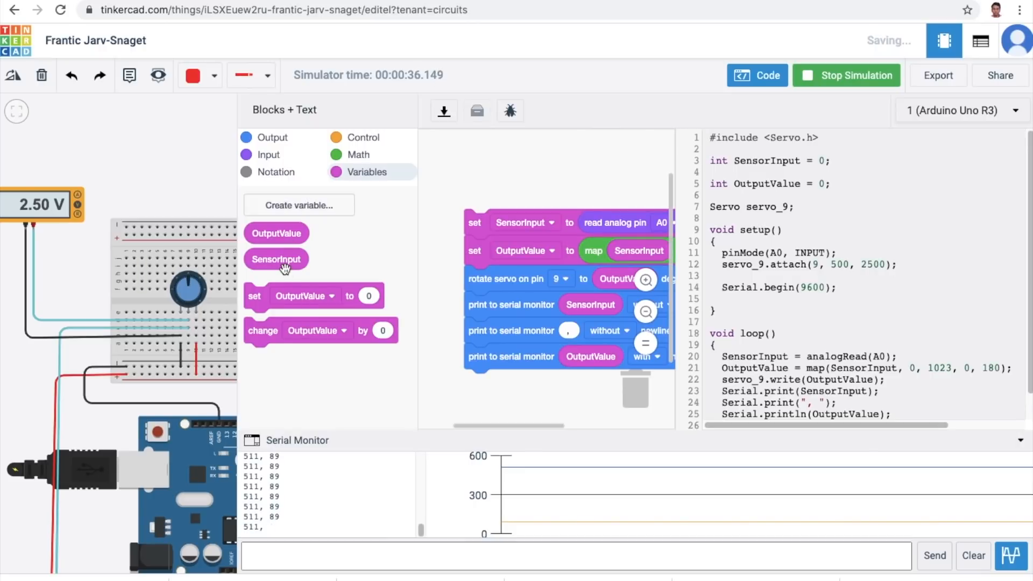
left_click_drag(245, 527, 262, 527)
left_click(250, 477)
left_click(245, 489)
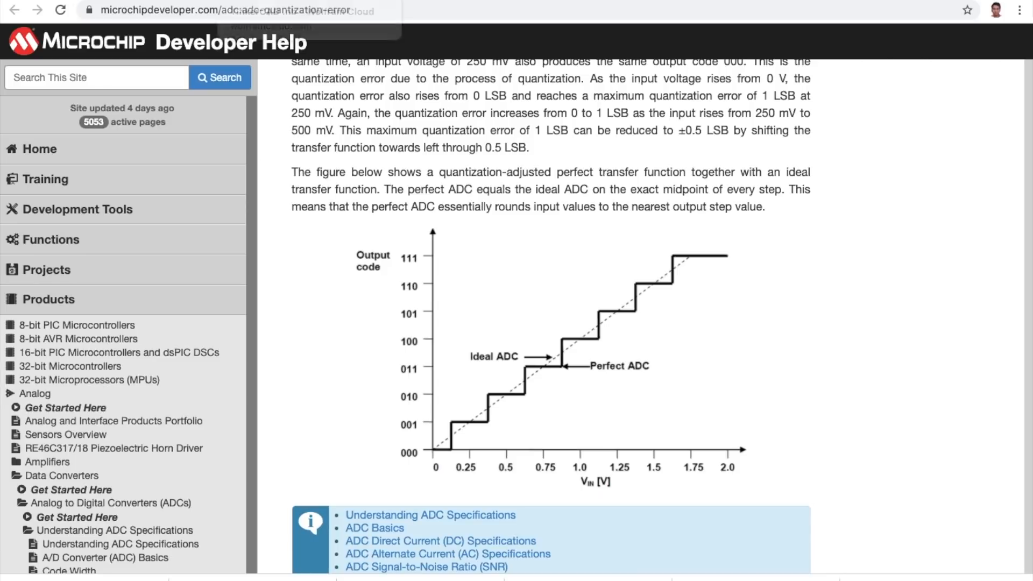
- Switch back to Tinkercad and check the Serial Monitor values with the potentiometer at its minimum and at its maximum
left_click(255, 1)
left_click(161, 1)
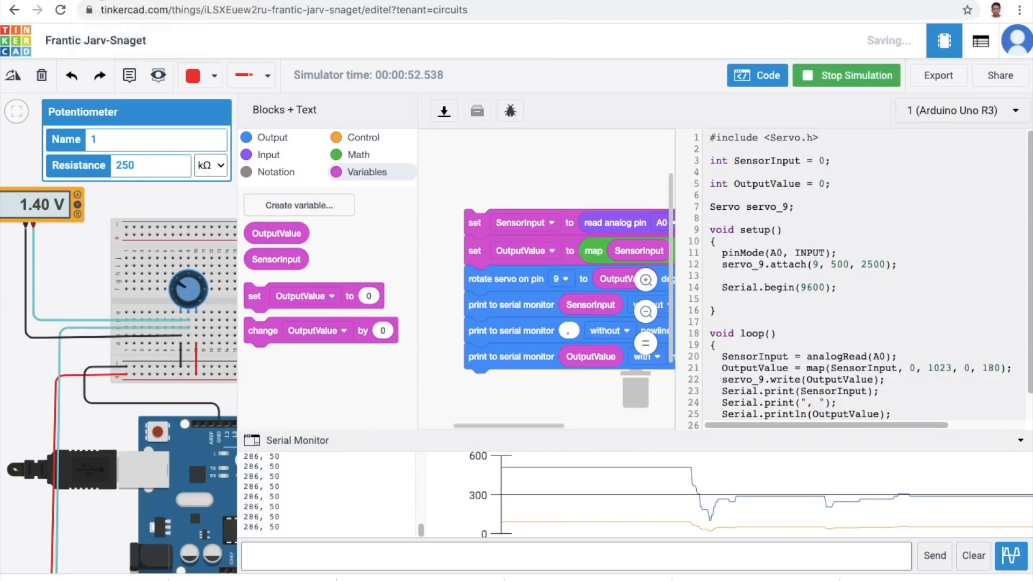
left_click_drag(182, 286, 166, 305)
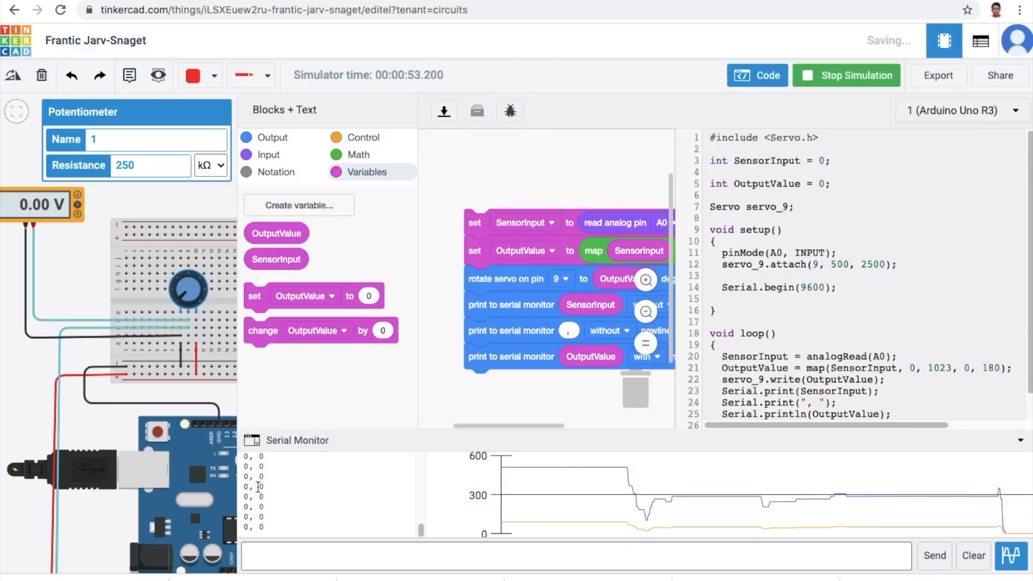
left_click(246, 531)
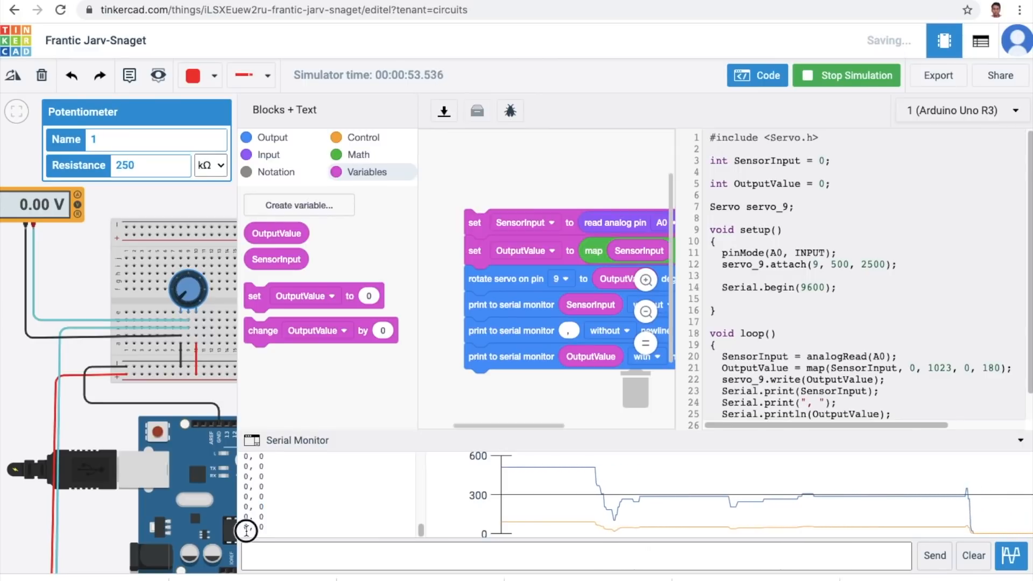
left_click_drag(183, 299, 225, 329)
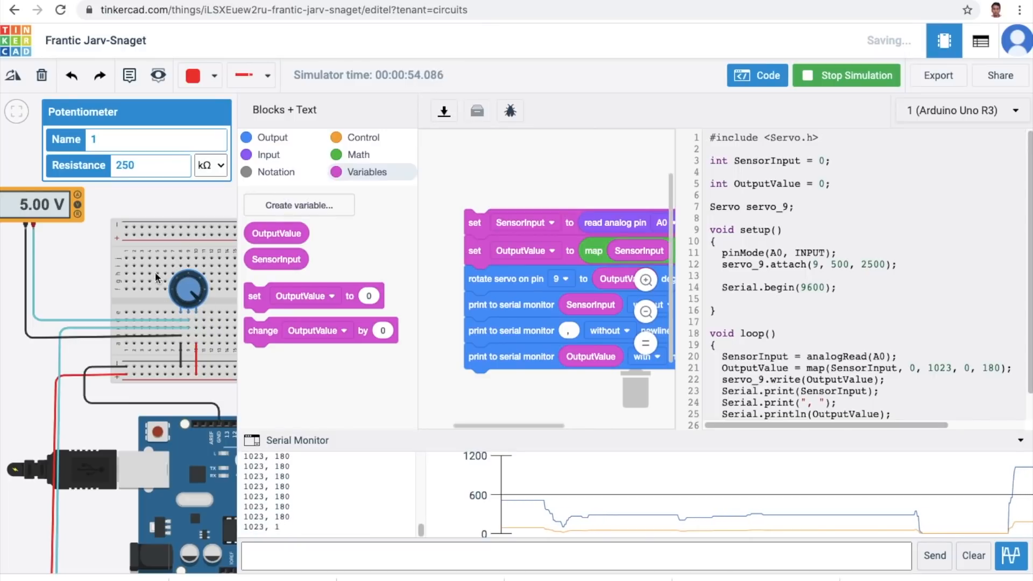
left_click(247, 531)
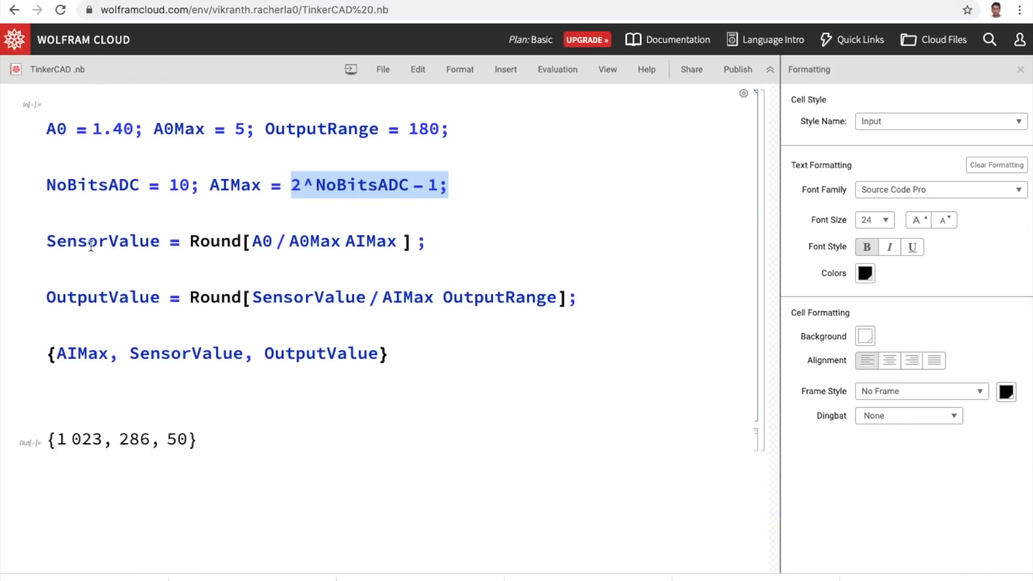
- Return from the Wolfram Cloud notebook to Tinkercad and set the potentiometer to 1.40 V on the multimeter
left_click(93, 242)
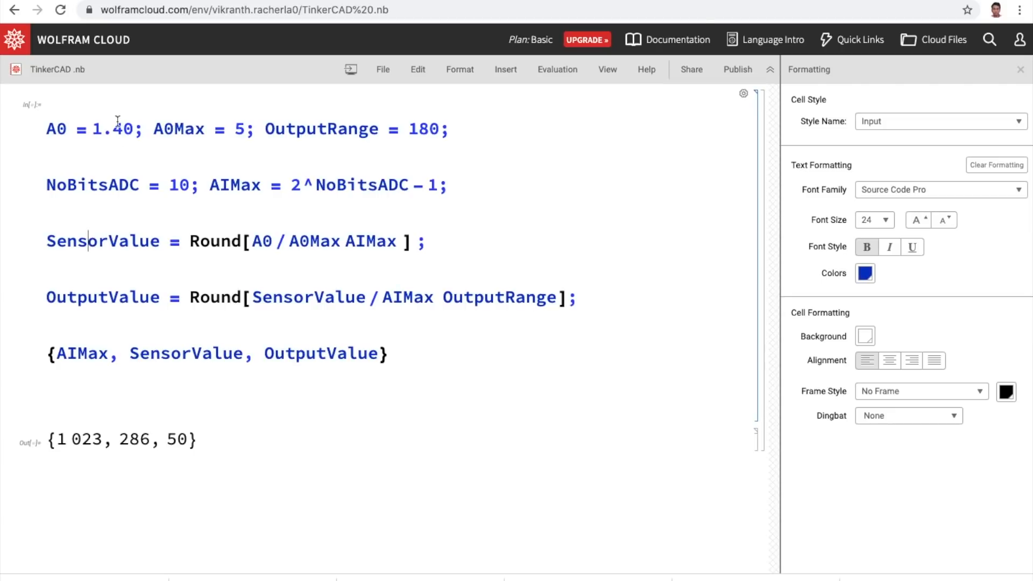
left_click(106, 1)
left_click_drag(200, 297, 168, 277)
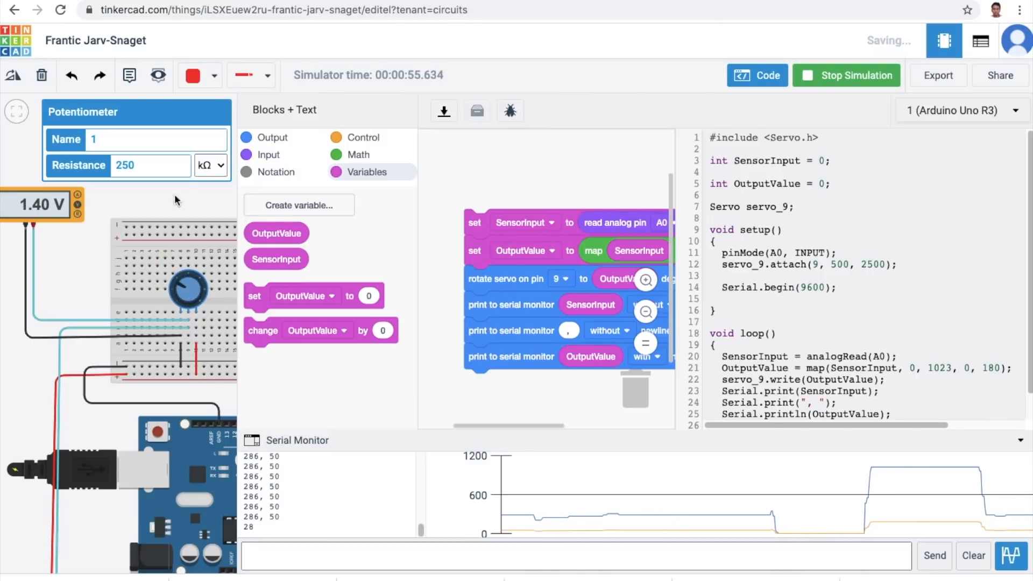
- Switch to the Wolfram Cloud notebook and examine the A0, A0Max and AIMax terms of the SensorValue formula
key("ctrl+Tab")
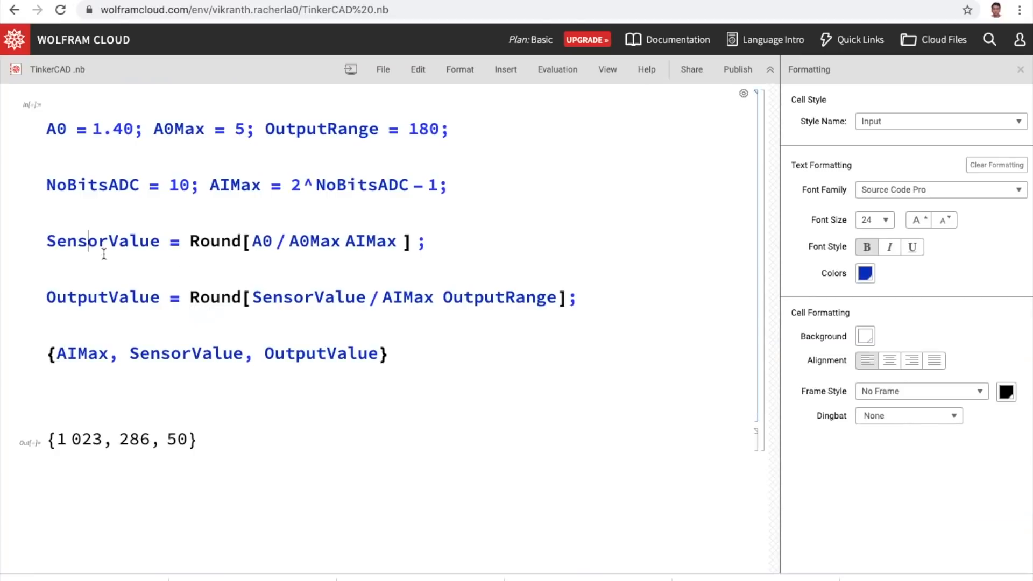
double_click(88, 241)
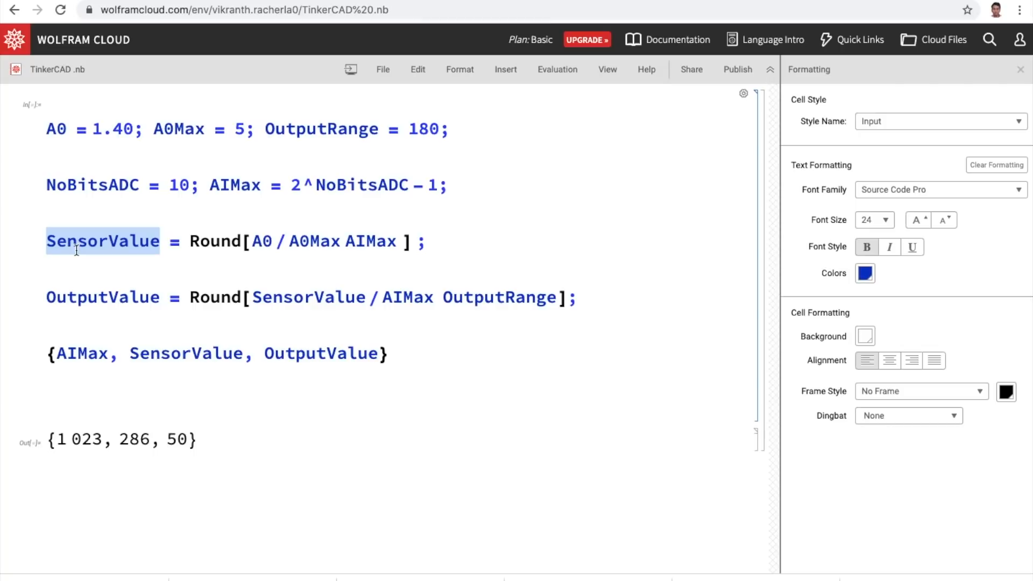
double_click(259, 241)
left_click_drag(288, 240, 343, 242)
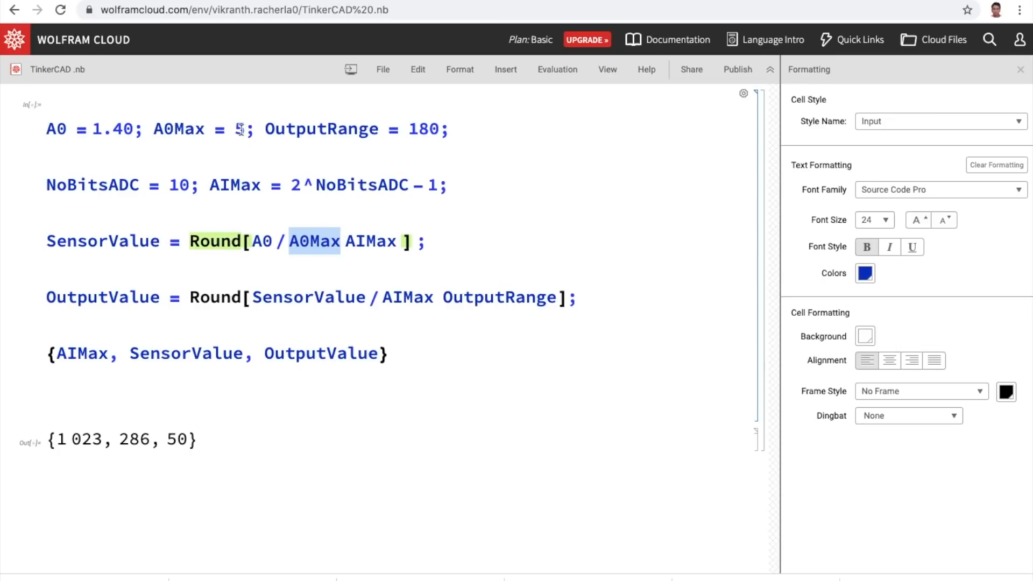
double_click(262, 240)
left_click_drag(298, 240, 396, 247)
left_click(359, 238)
left_click(352, 240)
left_click(346, 239)
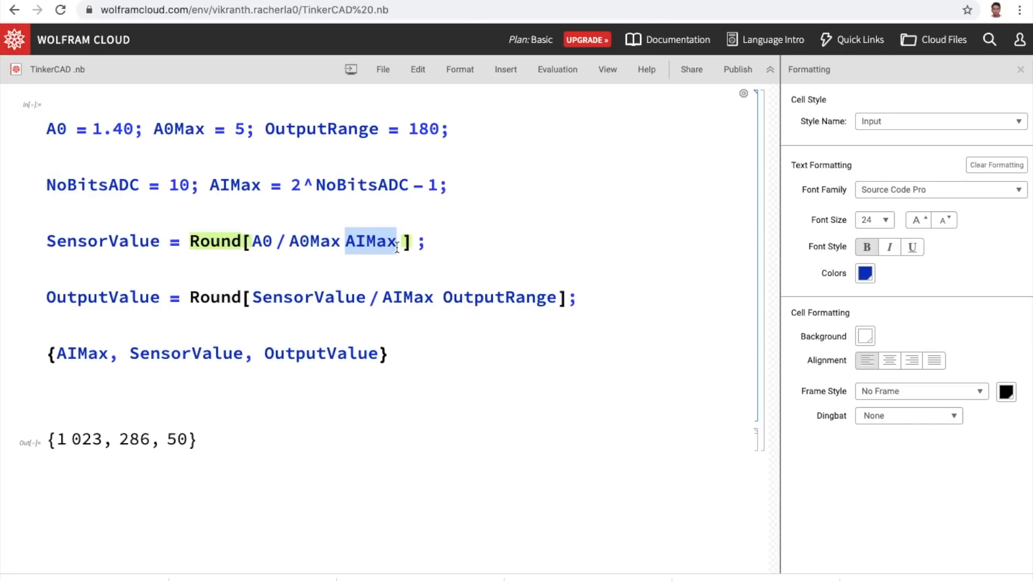
- Examine the full SensorValue formula, including its result variable, and the SensorValue, AIMax and OutputRange terms of the OutputValue formula
left_click_drag(252, 240, 402, 240)
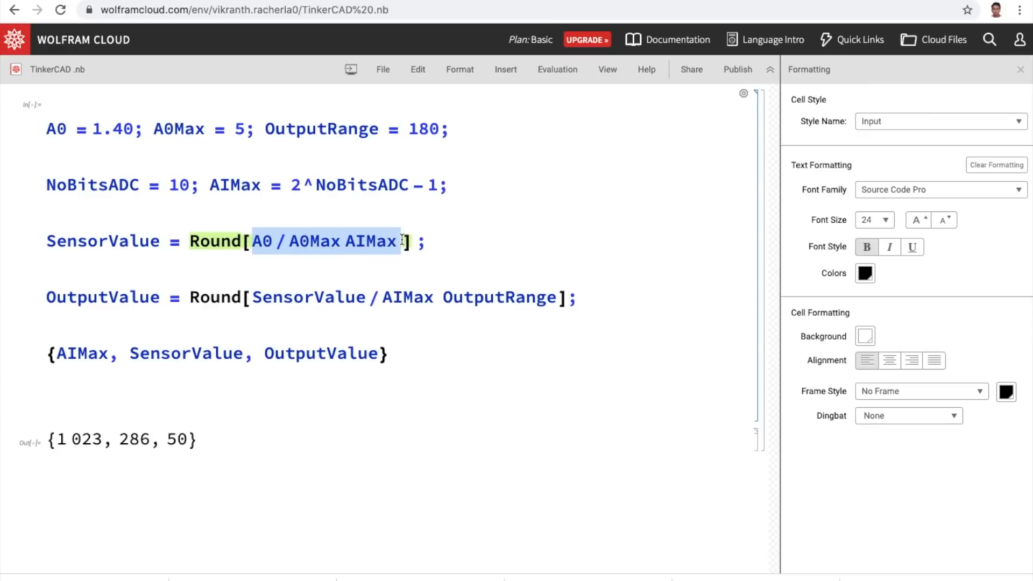
double_click(63, 243)
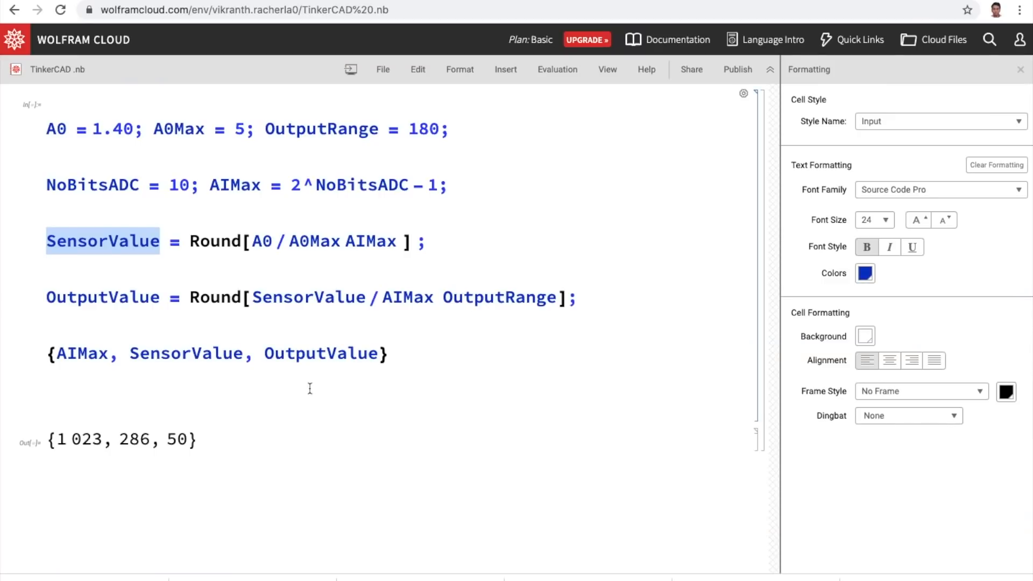
double_click(88, 300)
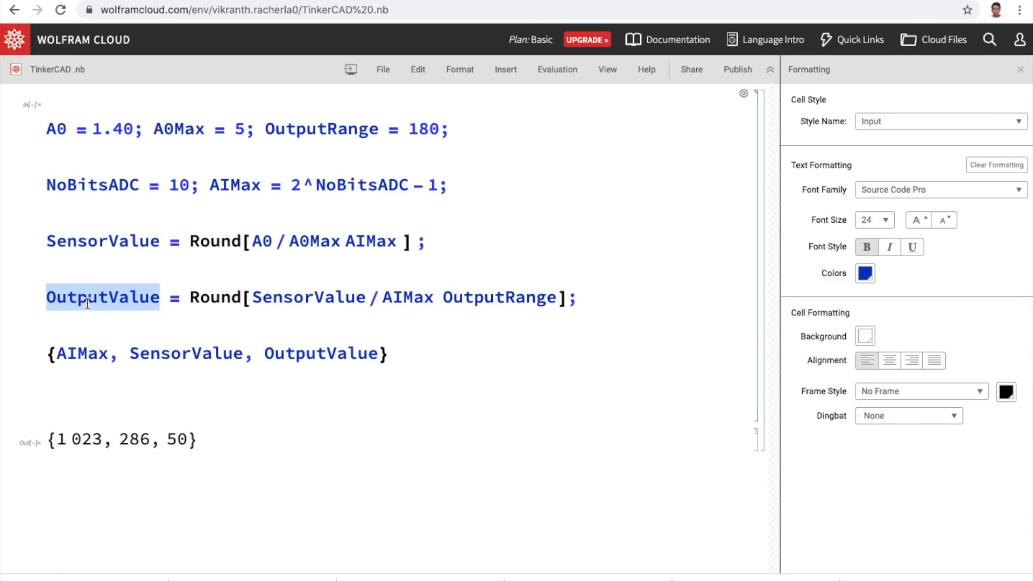
double_click(298, 296)
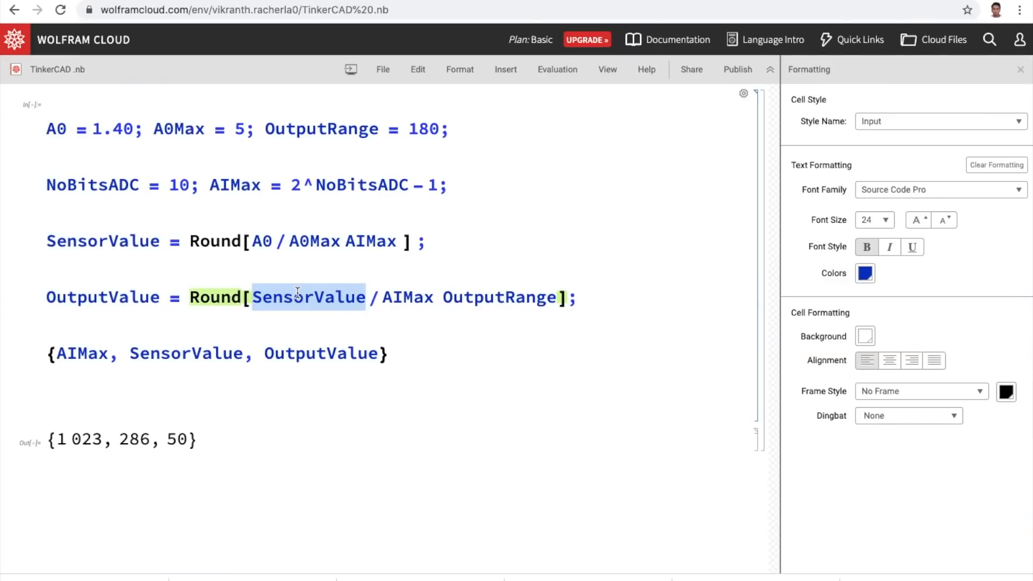
double_click(407, 299)
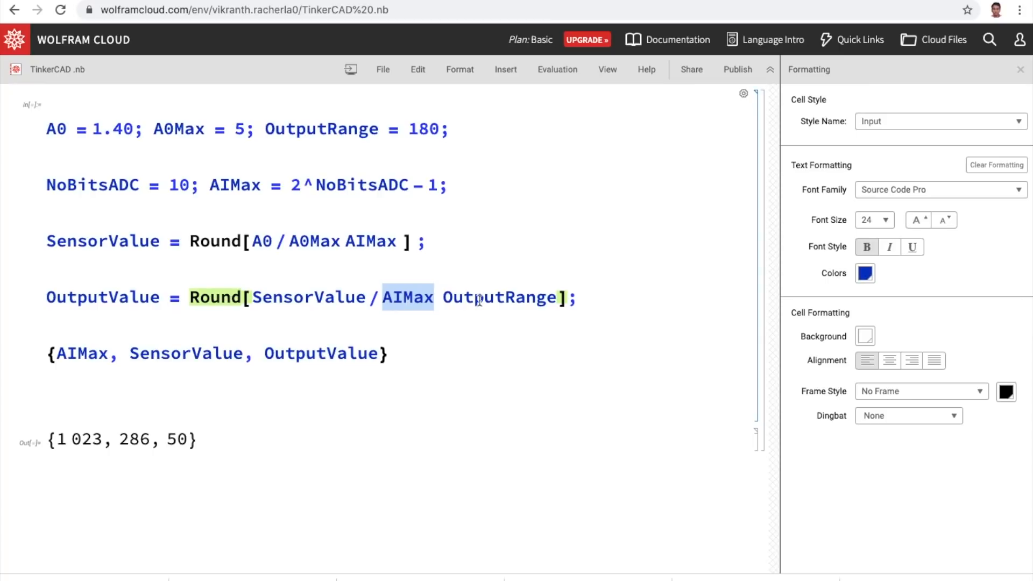
mouse_move(223, 290)
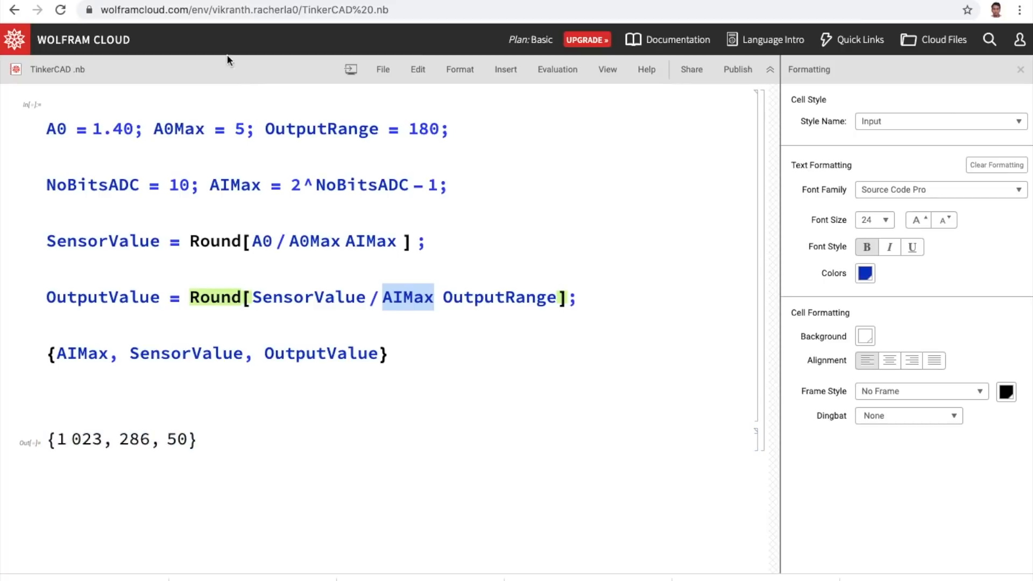
- Switch to Tinkercad and turn the potentiometer to several positions, including 700 mV, while comparing the Serial Monitor values and plot
left_click(110, 1)
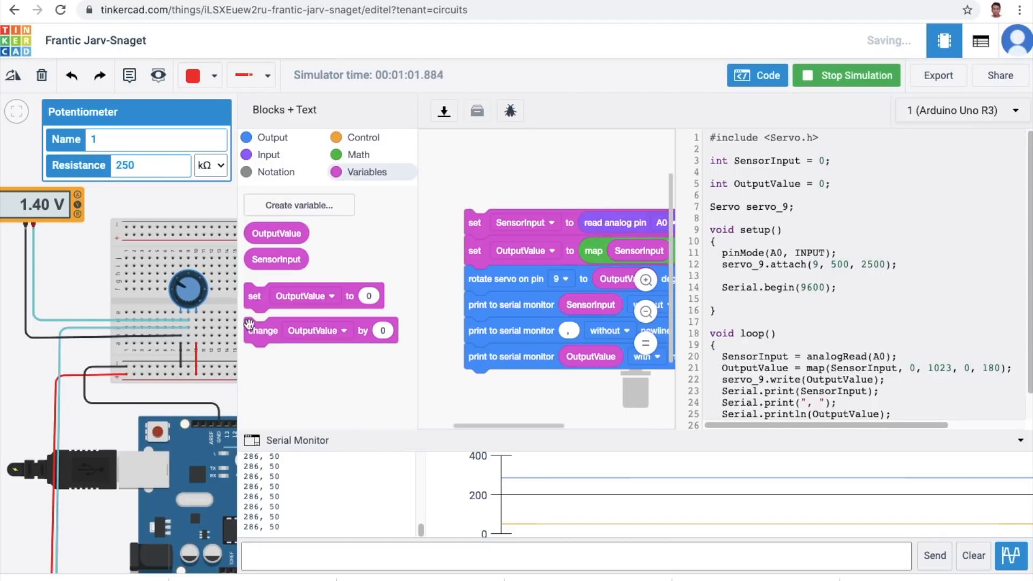
mouse_move(182, 290)
left_mouse_down()
mouse_move(192, 289)
mouse_move(179, 290)
left_mouse_up()
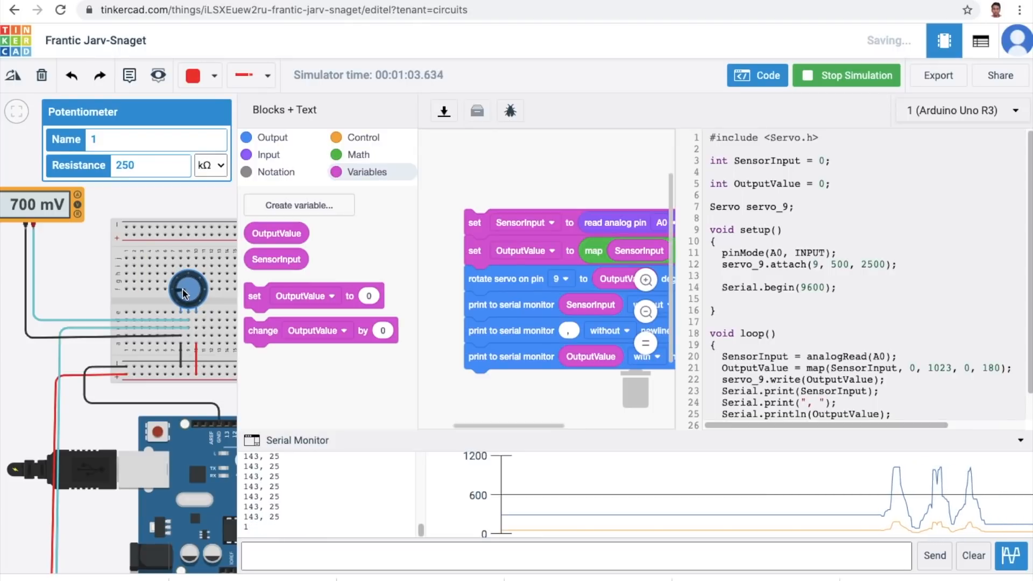
left_click_drag(187, 291, 188, 276)
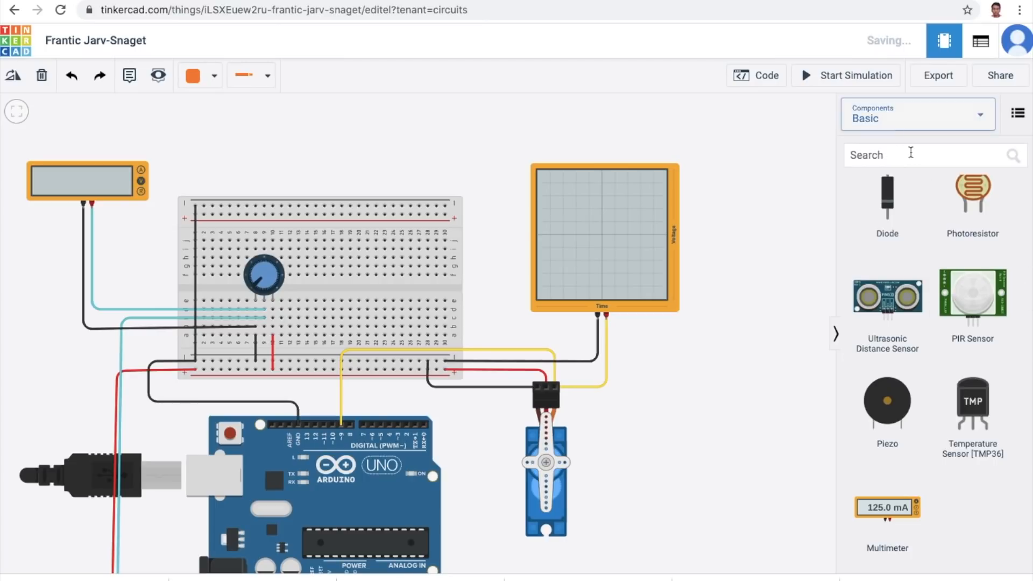
- Place a pushbutton across the breadboard's centre gap at columns 26 to 28
scroll(930, 240, "up", 2)
scroll(922, 250, "up", 3)
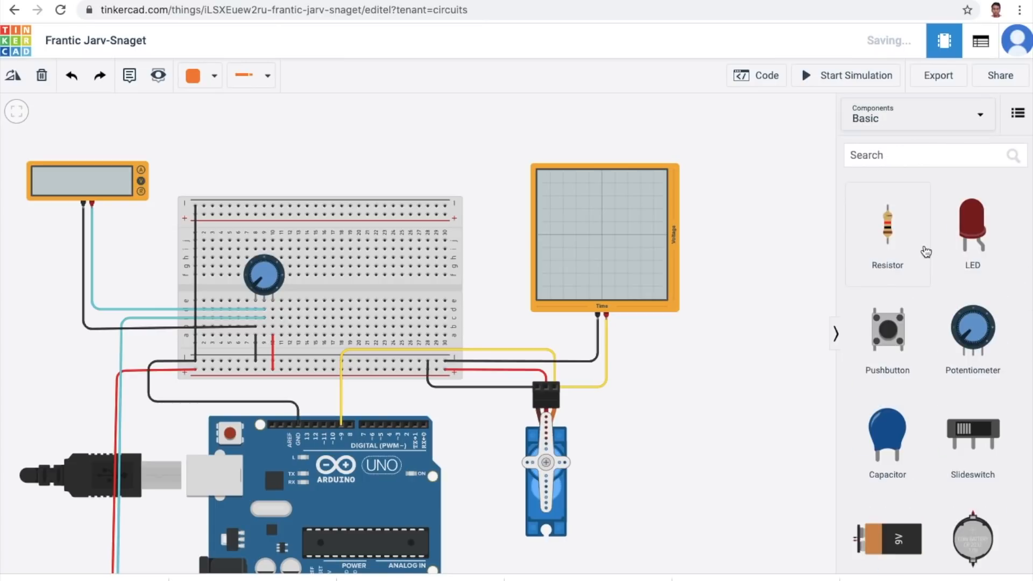
left_click_drag(910, 329, 421, 290)
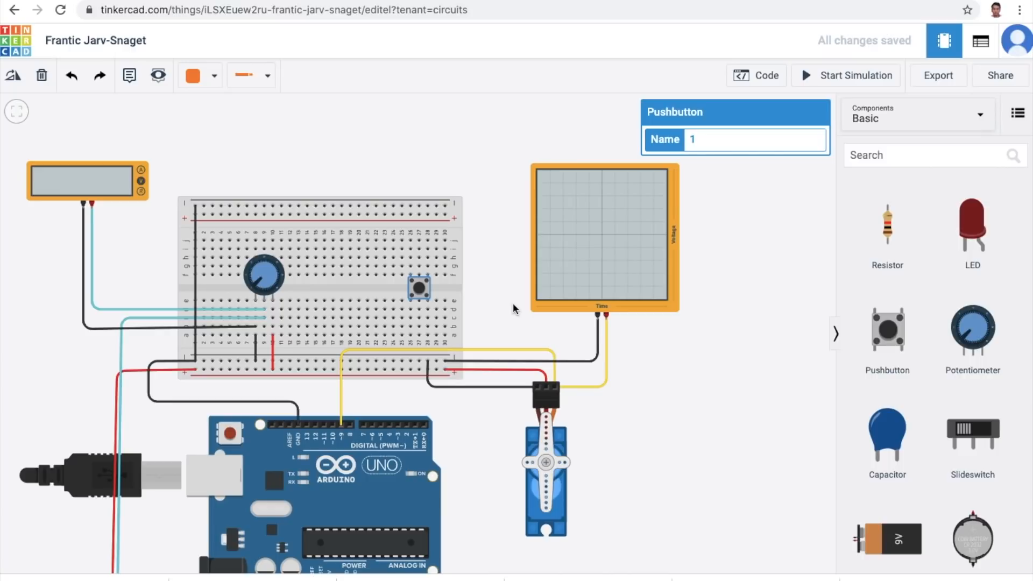
- Place a red LED above the breadboard and a 1 kΩ resistor directly in series below its cathode
left_click_drag(989, 238, 440, 144)
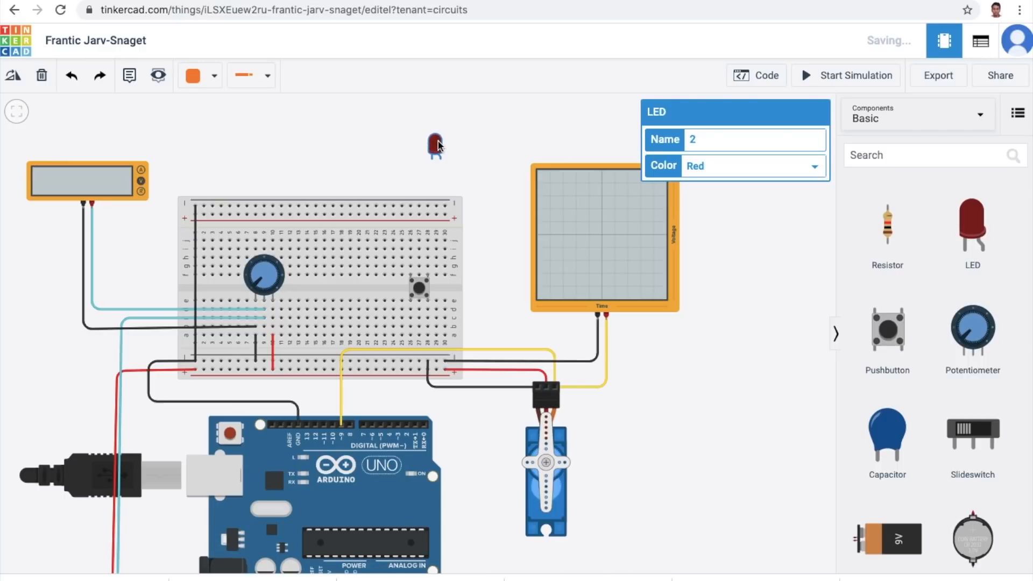
left_click_drag(885, 229, 432, 175)
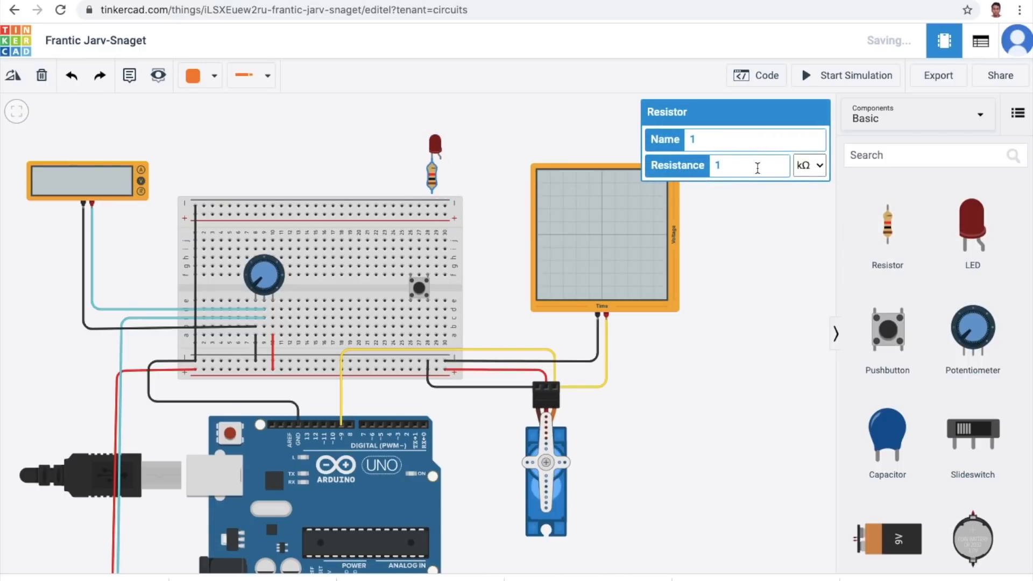
left_click_drag(437, 143, 437, 126)
left_click_drag(432, 176, 431, 159)
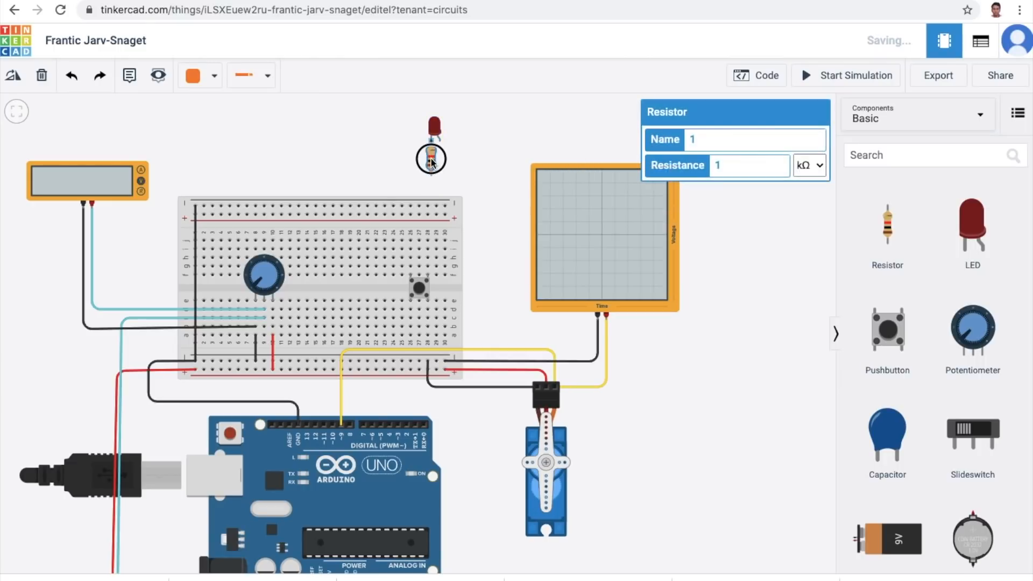
left_click(464, 166)
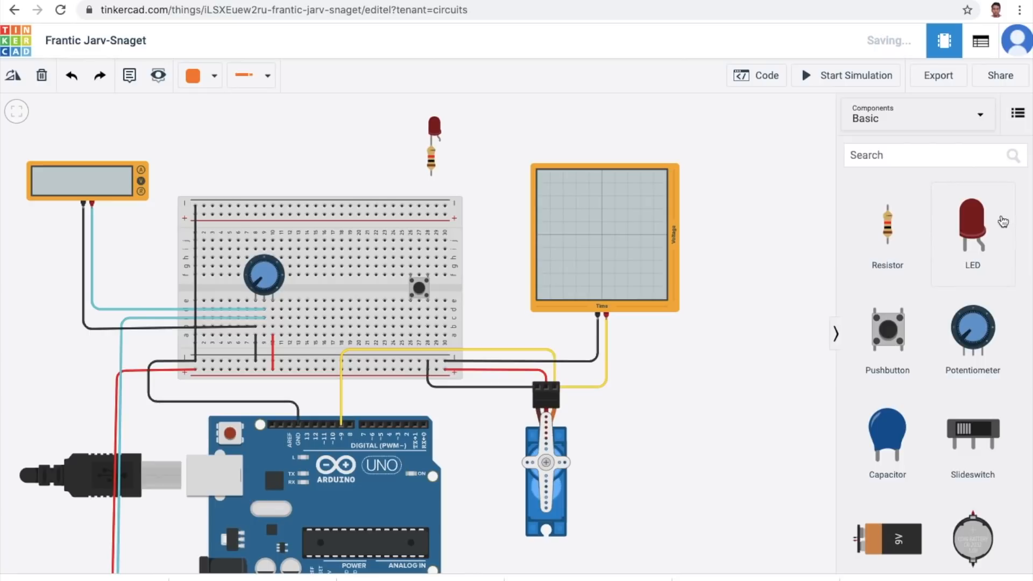
- Add a second multimeter above the breadboard, beside the LED
scroll(1003, 232, "down", 8)
scroll(1003, 248, "down", 5)
left_click_drag(886, 537, 321, 145)
left_click(479, 167)
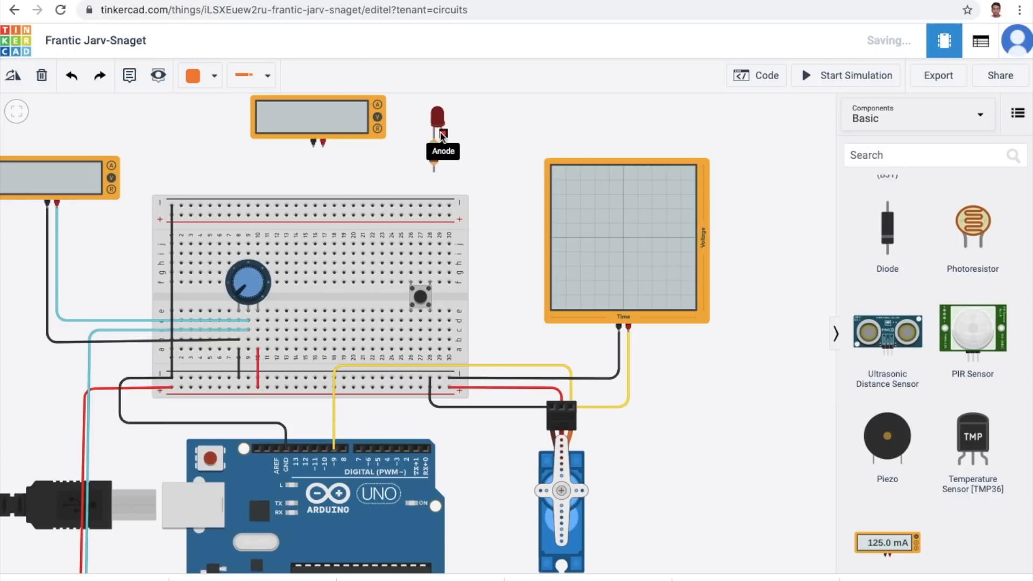
- Wire the LED's anode to the breadboard's lower positive rail and colour the wire red
left_click(440, 389)
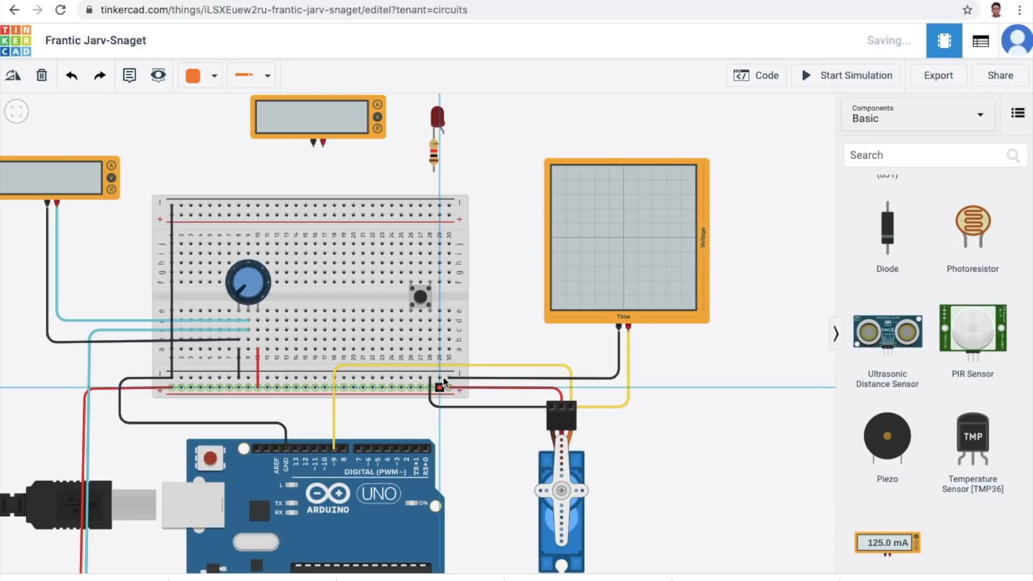
left_click(443, 136)
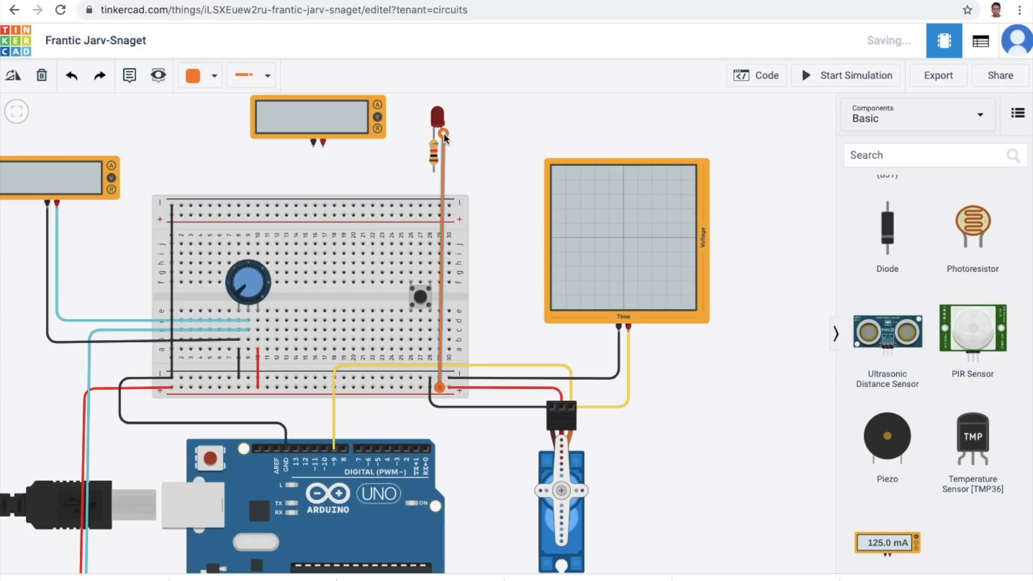
left_click(200, 76)
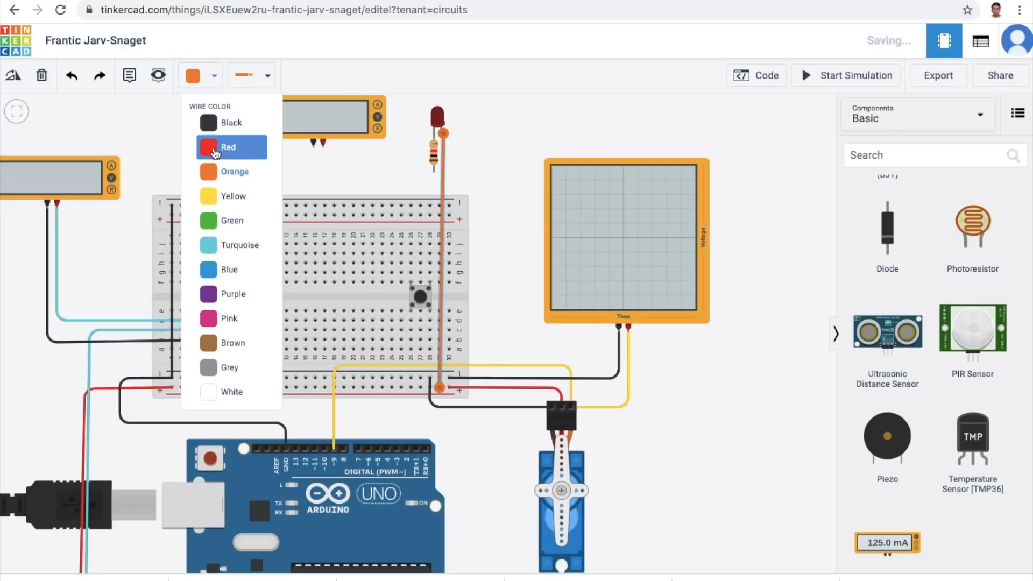
left_click(230, 152)
left_click(512, 185)
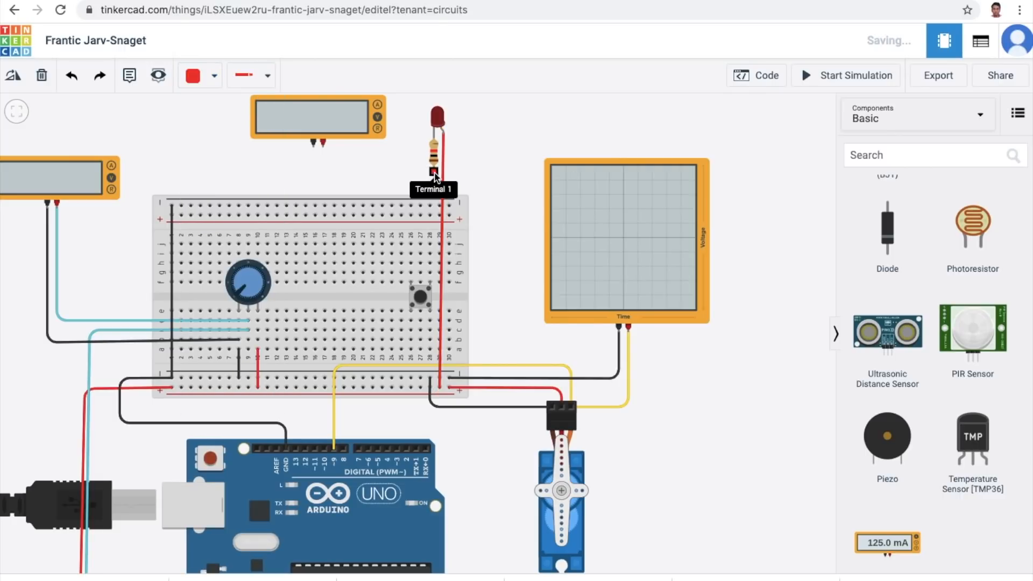
- Connect the resistor's free end to the pushbutton's upper terminal in column 28 with a black wire
left_click(433, 172)
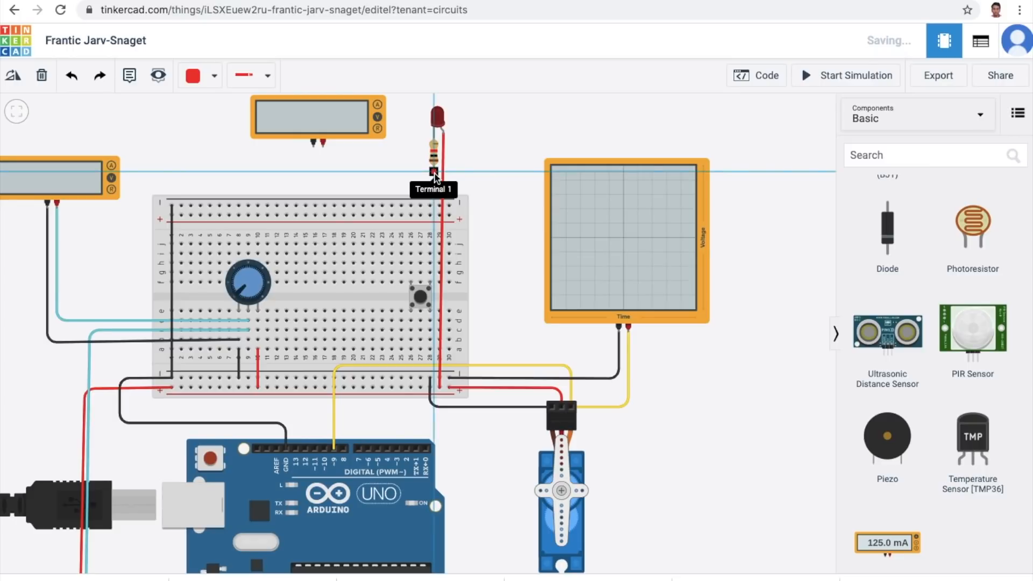
left_click(430, 273)
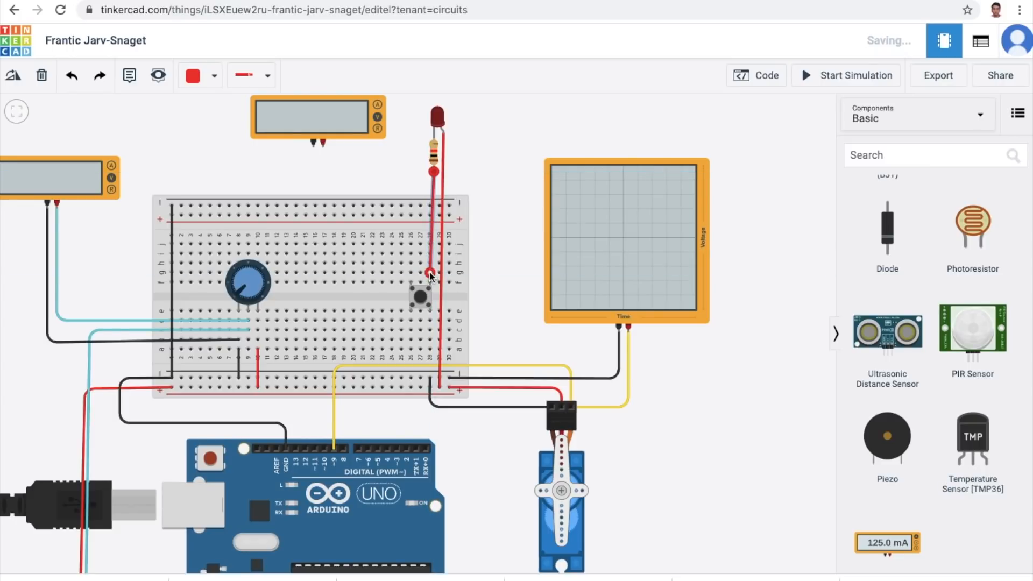
left_click(202, 81)
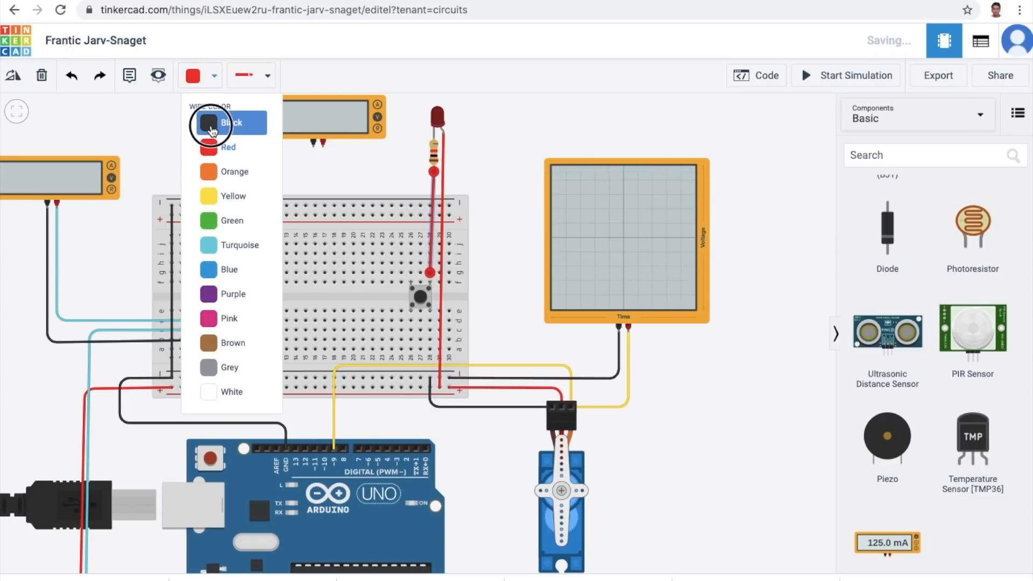
left_click(210, 120)
left_click(502, 175)
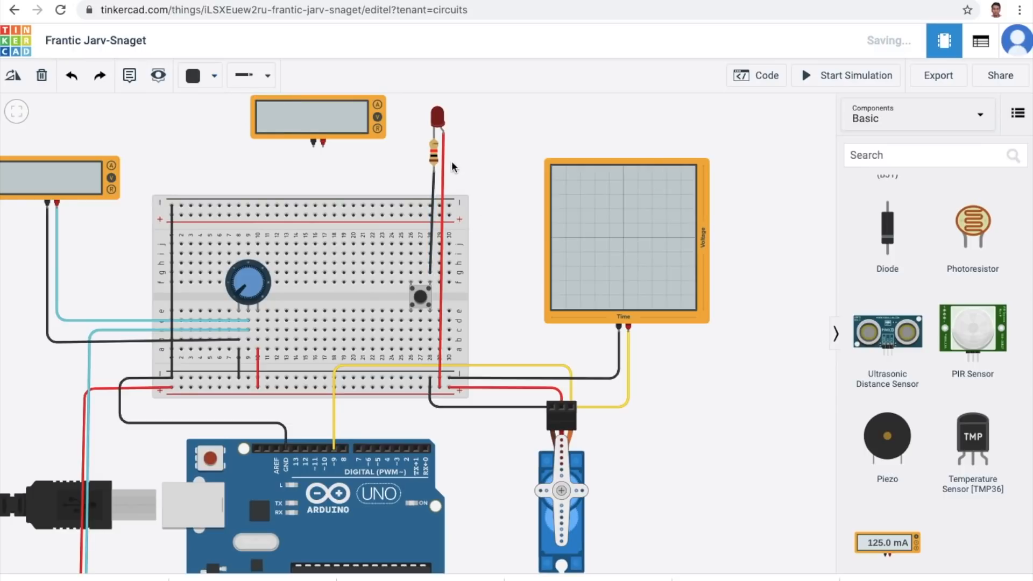
mouse_move(434, 156)
left_mouse_down()
mouse_move(424, 155)
mouse_move(434, 155)
left_mouse_up()
left_click_drag(437, 118, 437, 119)
- Wire the pushbutton's lower terminal in column 26 straight to the lower negative rail in black
left_click(411, 321)
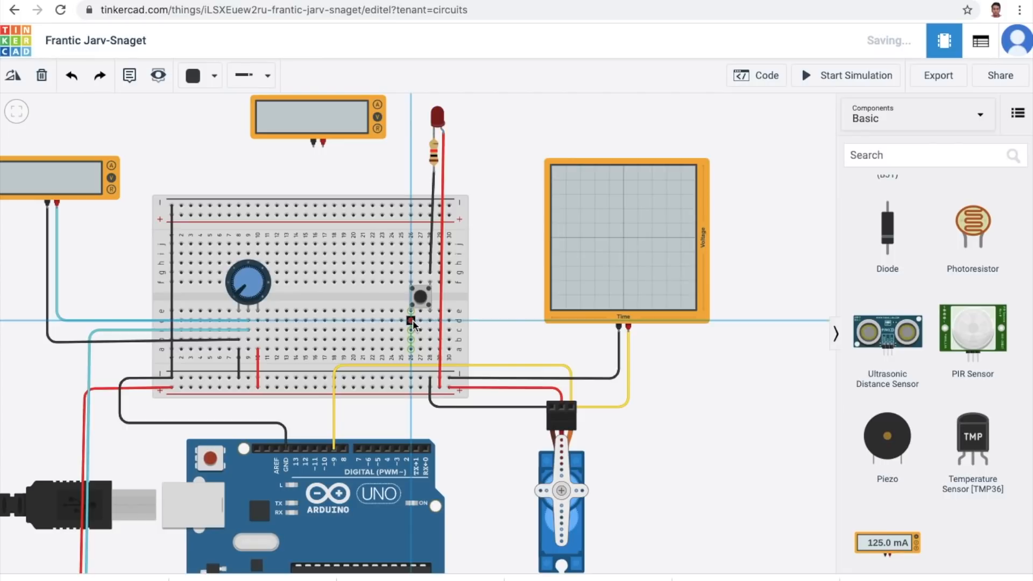
left_click(411, 376)
left_click(519, 281)
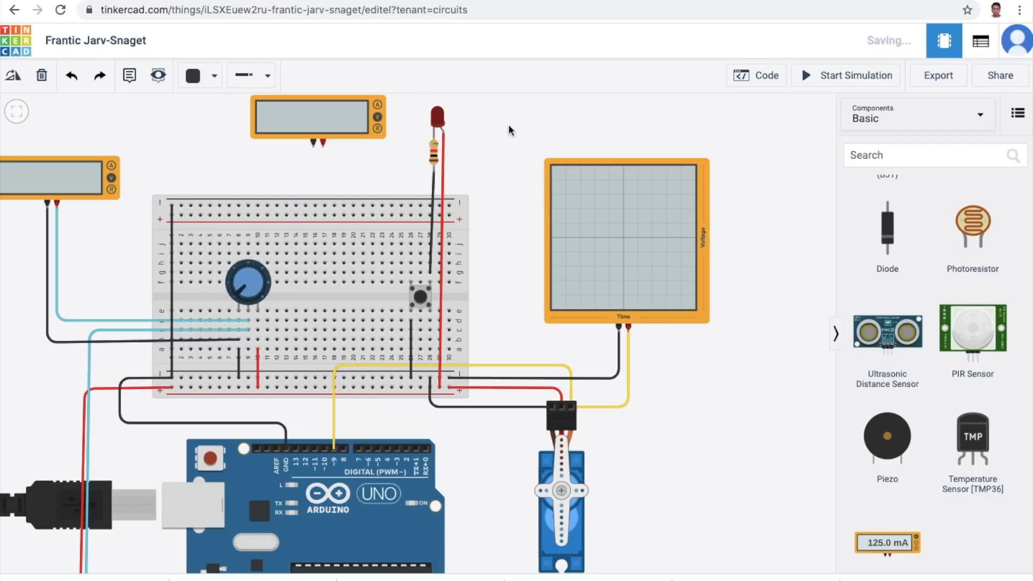
- Run the simulation, operate the pushbutton to test the LED, and stop the simulation
left_click(863, 86)
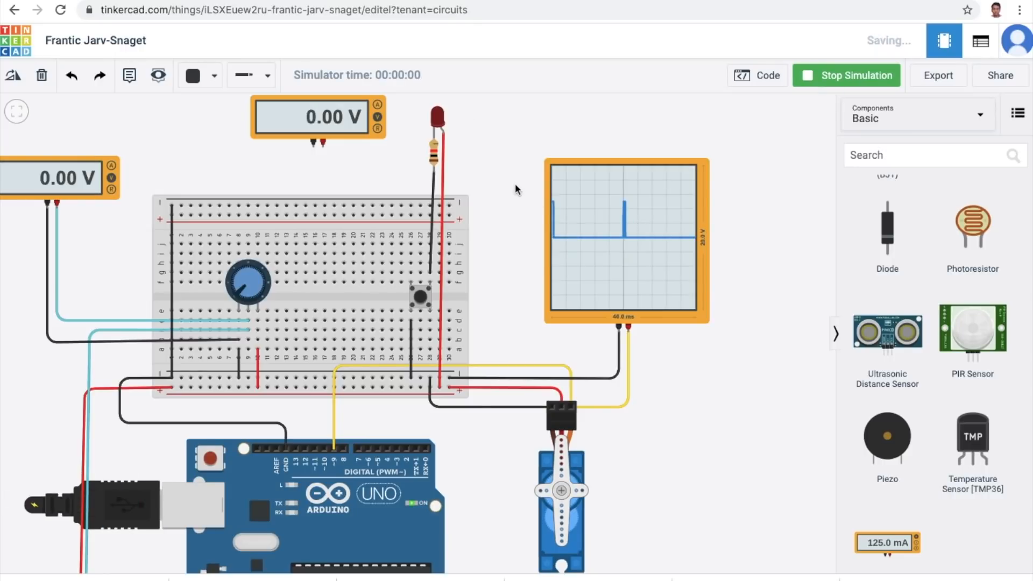
left_click(421, 299)
left_click(840, 76)
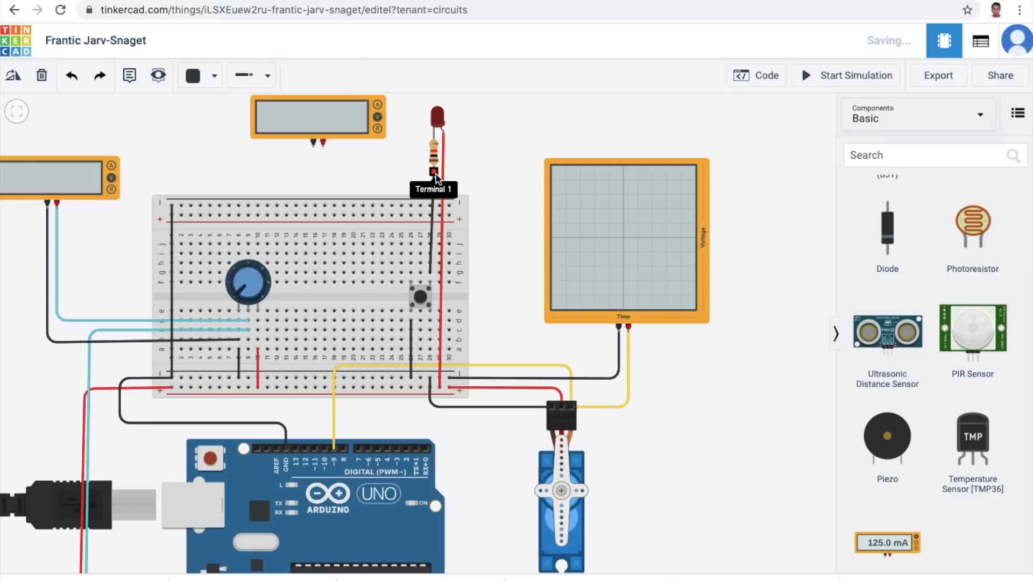
- Connect the resistor's Terminal 1 to the new multimeter's positive probe with one right-angle bend in the wire
left_click(435, 172)
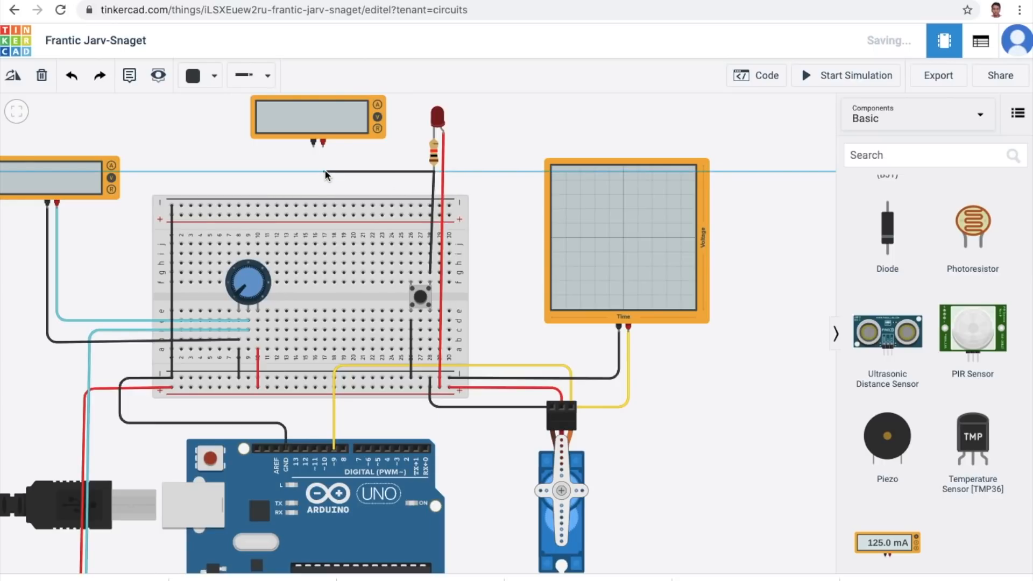
left_click(322, 172)
left_click(323, 147)
left_click(372, 148)
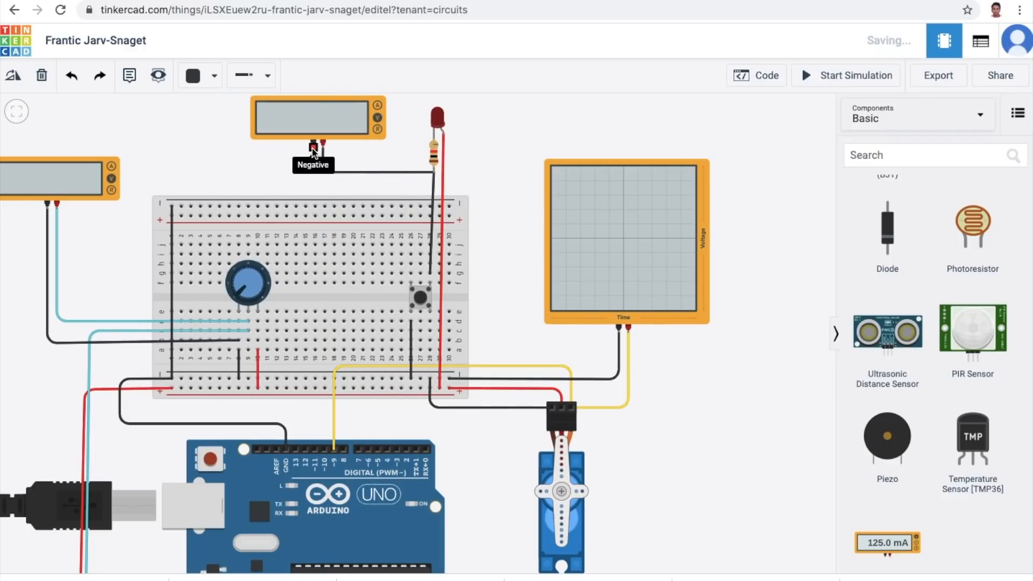
- Connect the new multimeter's negative probe to the breadboard's upper negative rail
left_click(313, 150)
left_click(315, 208)
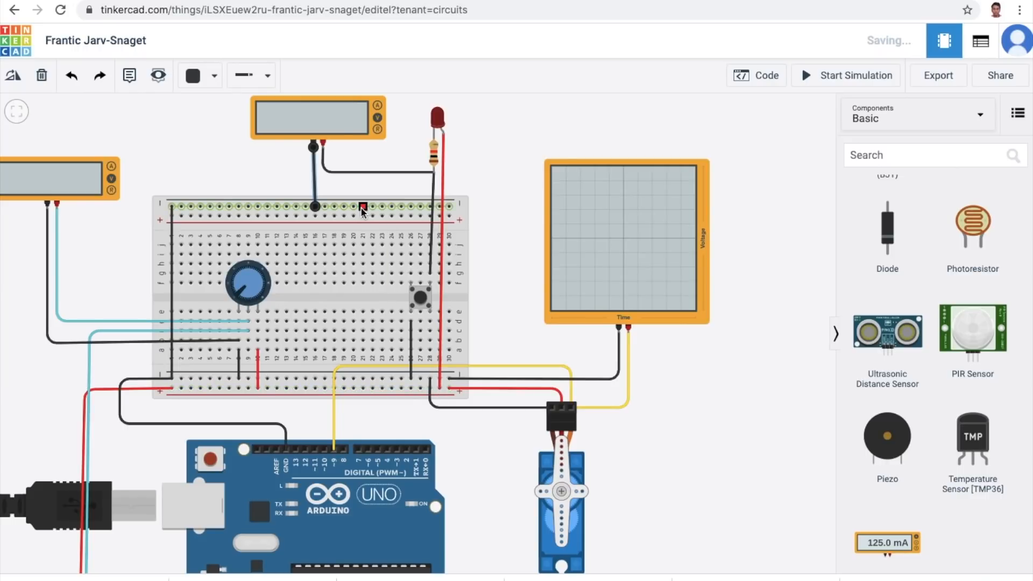
left_click(339, 128)
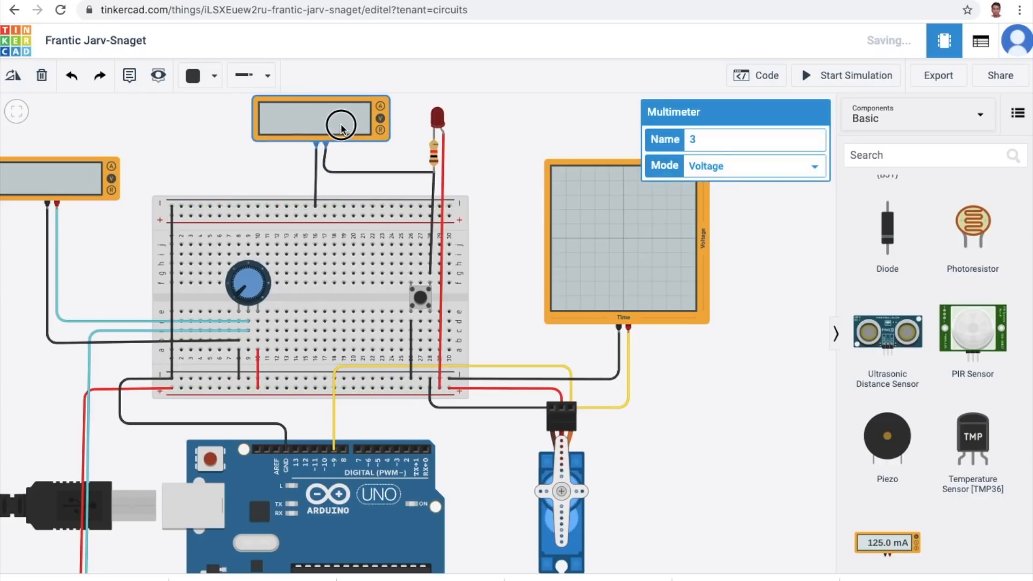
- Recolour the wire between the multimeter's positive probe and the resistor to blue
left_click_drag(338, 175, 324, 172)
left_click(211, 79)
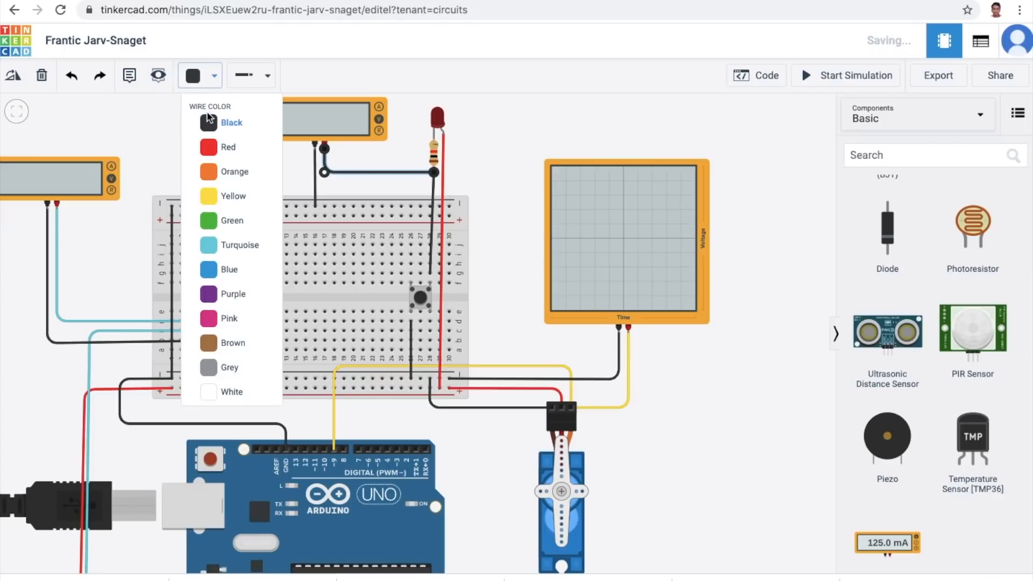
left_click(249, 269)
left_click(394, 188)
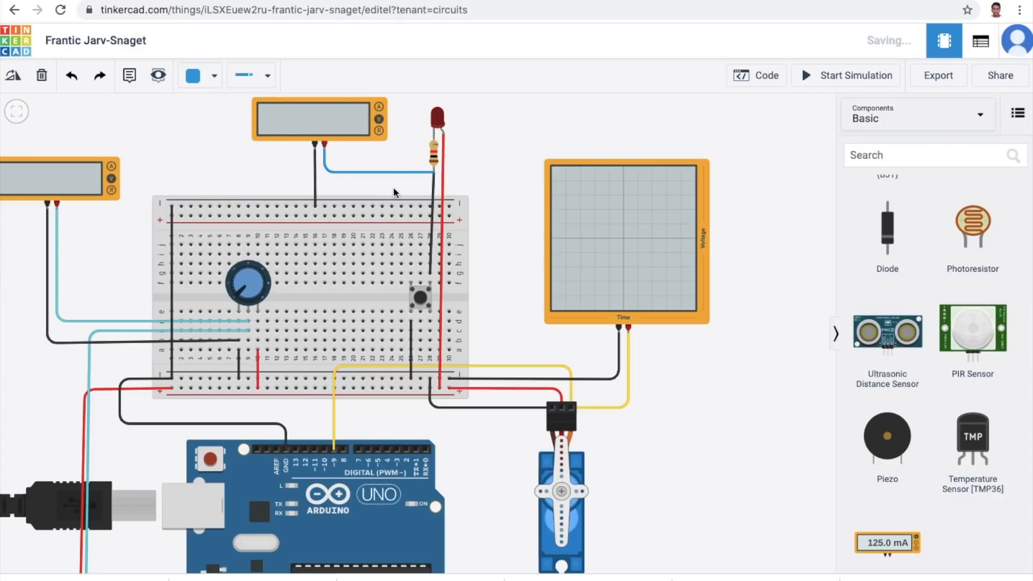
- Start the simulation and read the new multimeter's voltage with the pushbutton released
left_click(848, 77)
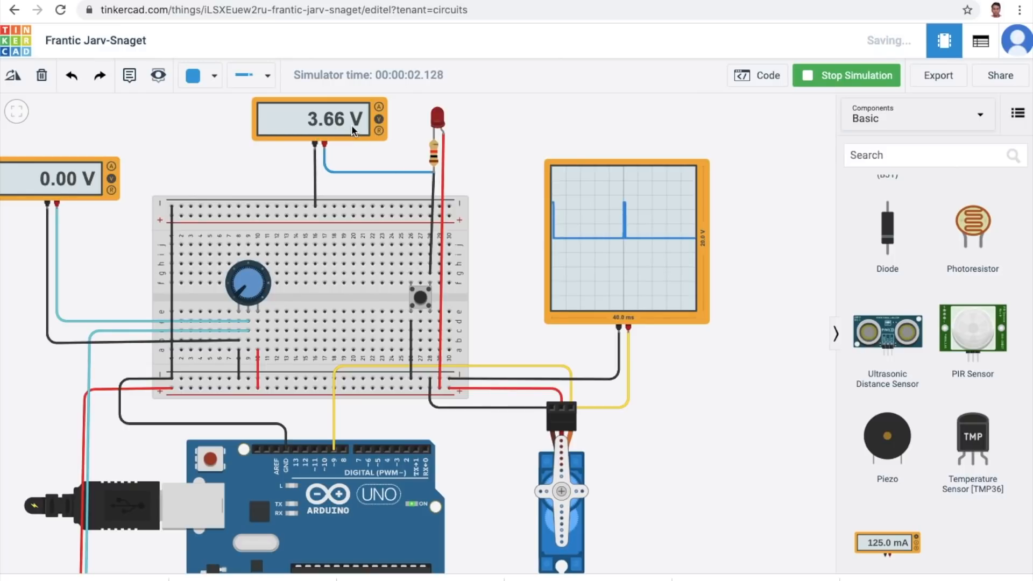
- Operate the pushbutton in the running simulation to check the upper multimeter's voltage, and stop the simulation
left_click(422, 299)
left_click(834, 76)
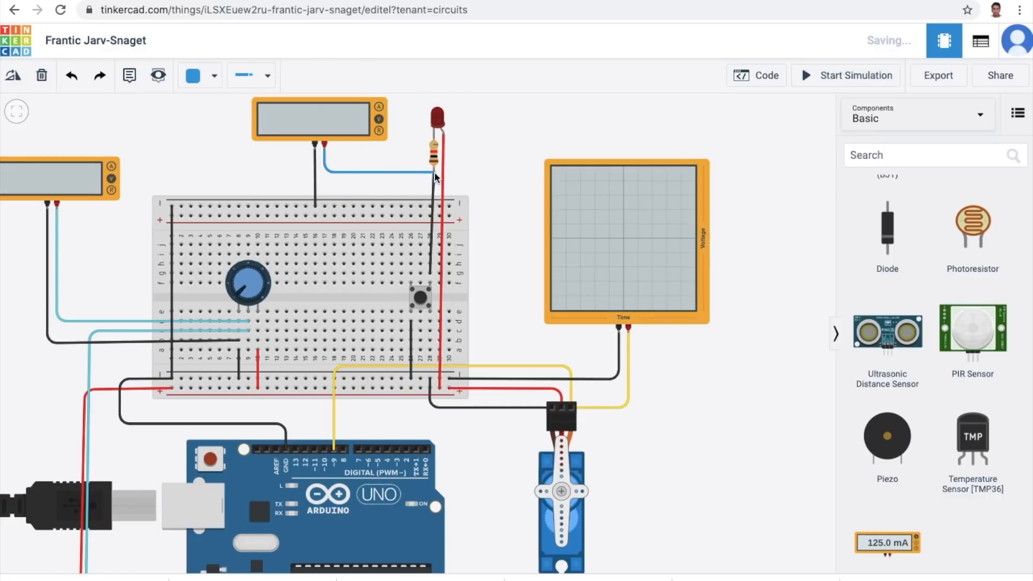
- Delete the blue wire at the resistor and the multimeter above the breadboard
left_click(434, 173)
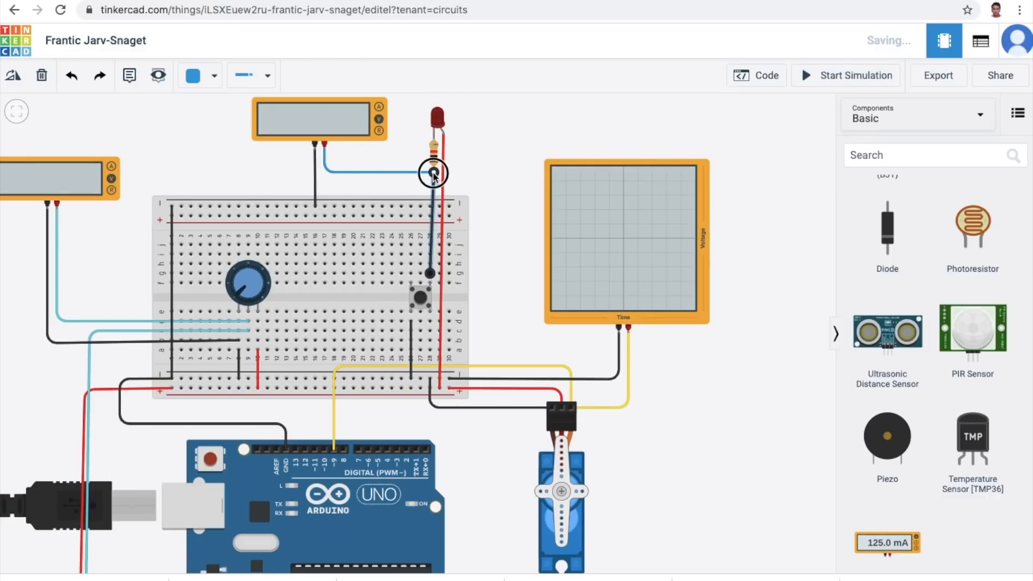
left_click(378, 172)
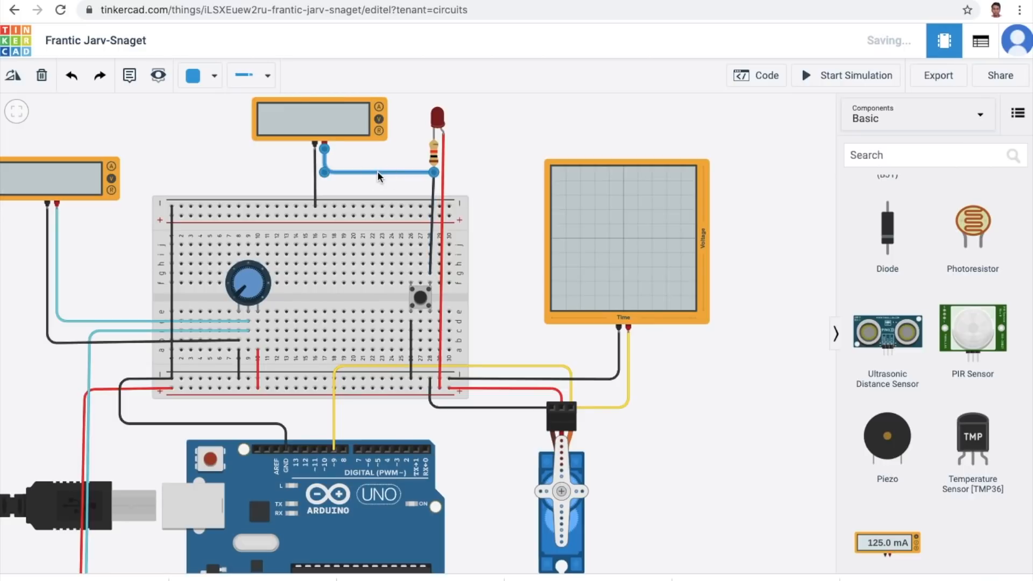
key("Delete")
left_click(313, 124)
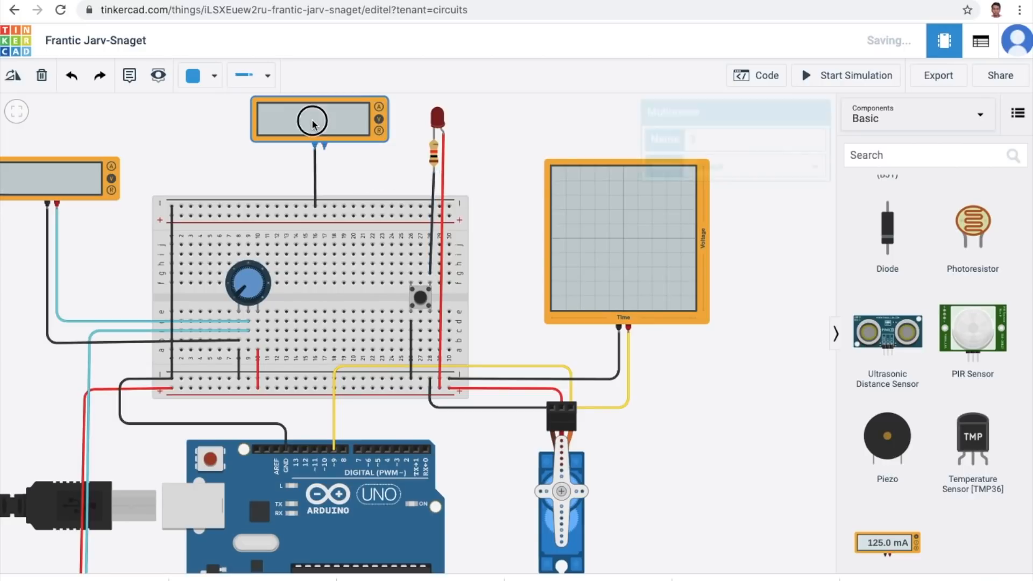
key("Delete")
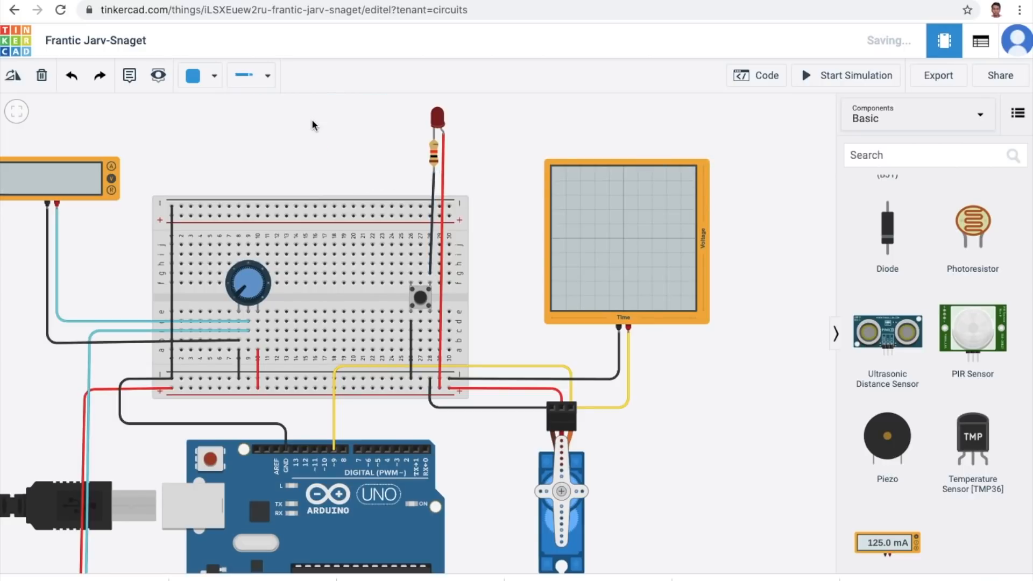
- Wire the LED resistor's lower terminal to Arduino digital pin 4, with a bend in the wire above the breadboard
left_click(435, 172)
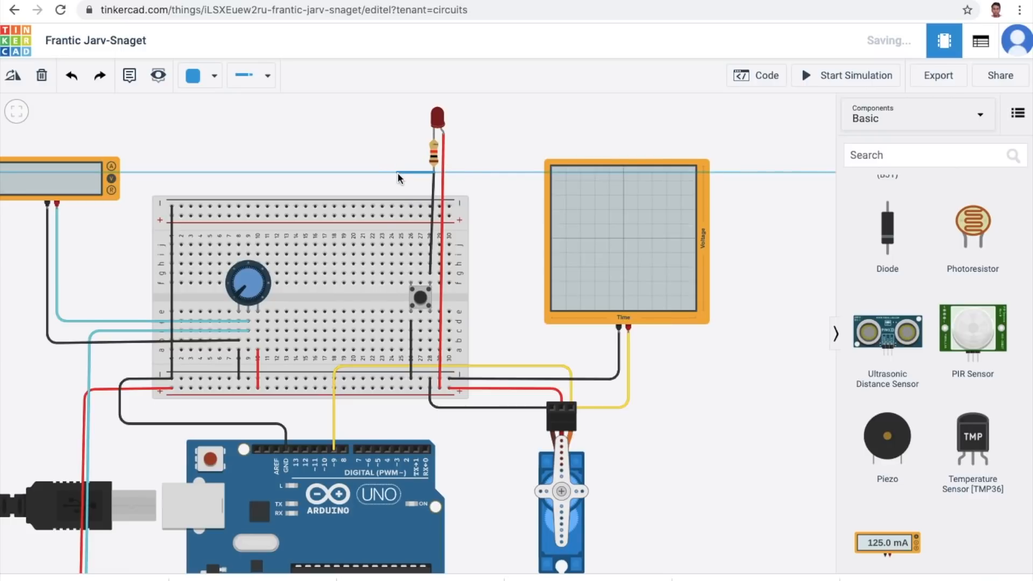
left_click(398, 173)
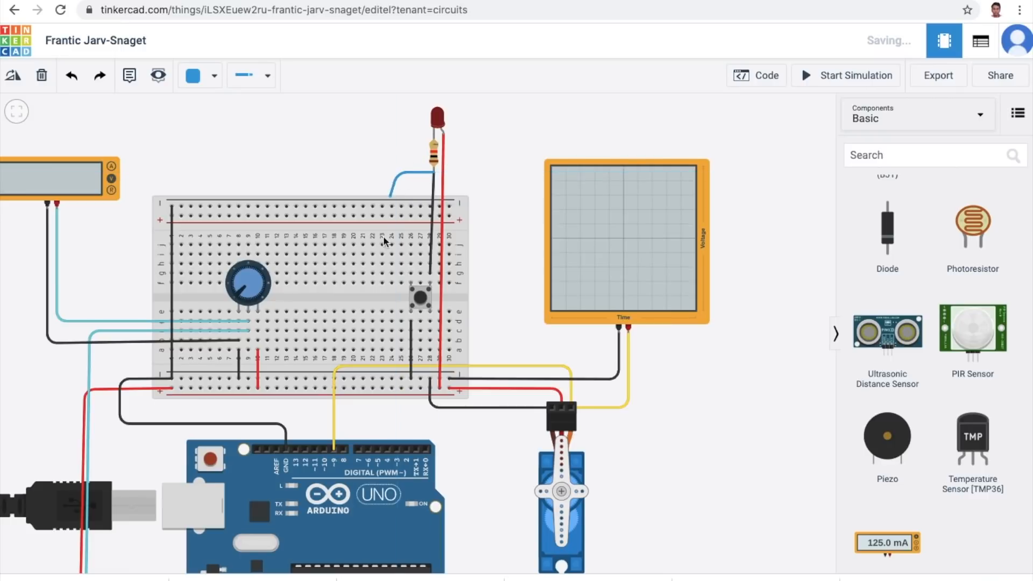
left_click(388, 451)
mouse_move(399, 173)
left_mouse_down()
mouse_move(391, 179)
mouse_move(394, 170)
left_mouse_up()
left_click(483, 183)
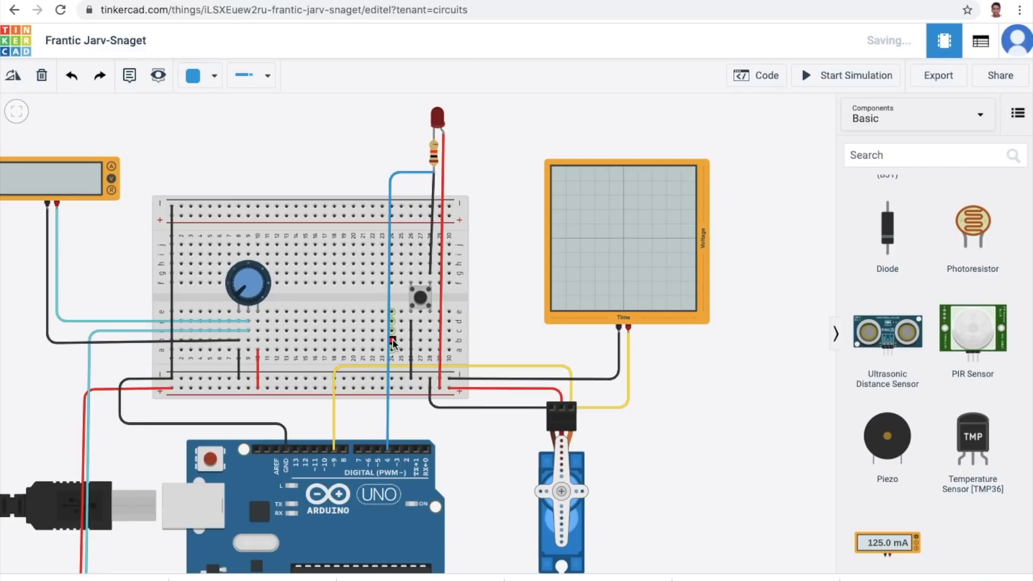
left_click(411, 322)
- Wrap the existing Arduino code blocks in the then branch of an if-then-else block
left_click(753, 78)
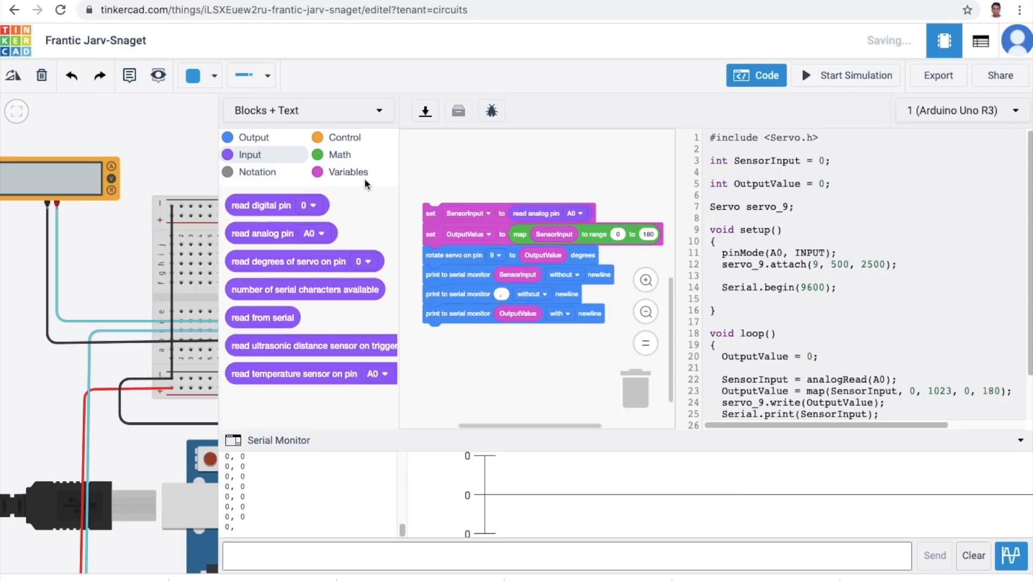
left_click(352, 139)
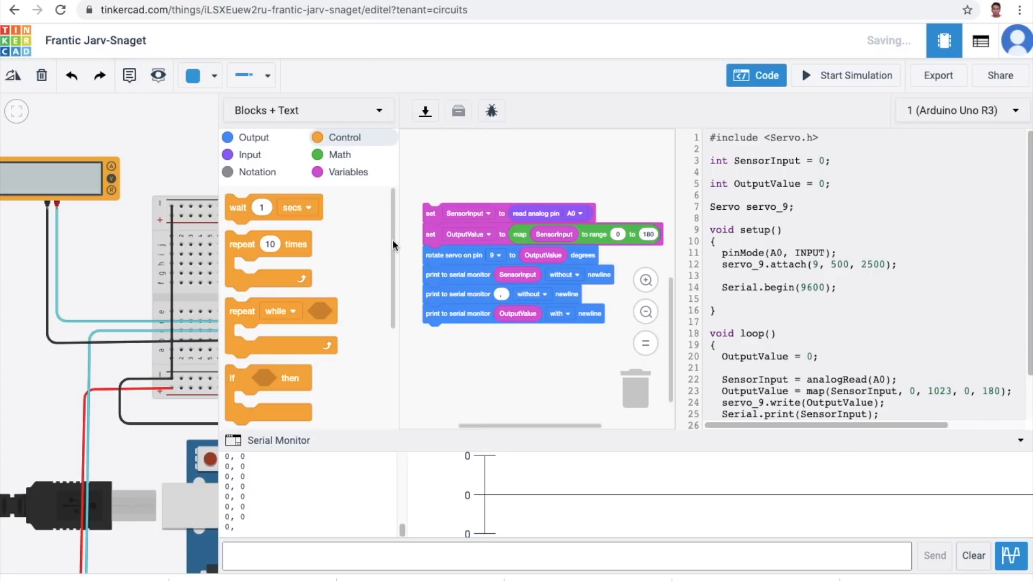
left_click_drag(392, 240, 385, 345)
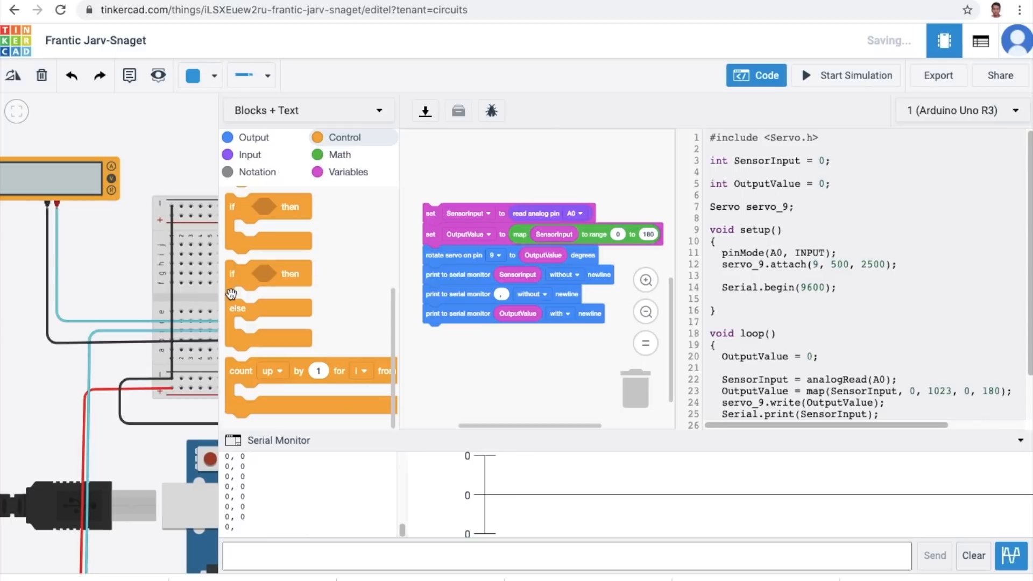
left_click_drag(257, 269, 461, 147)
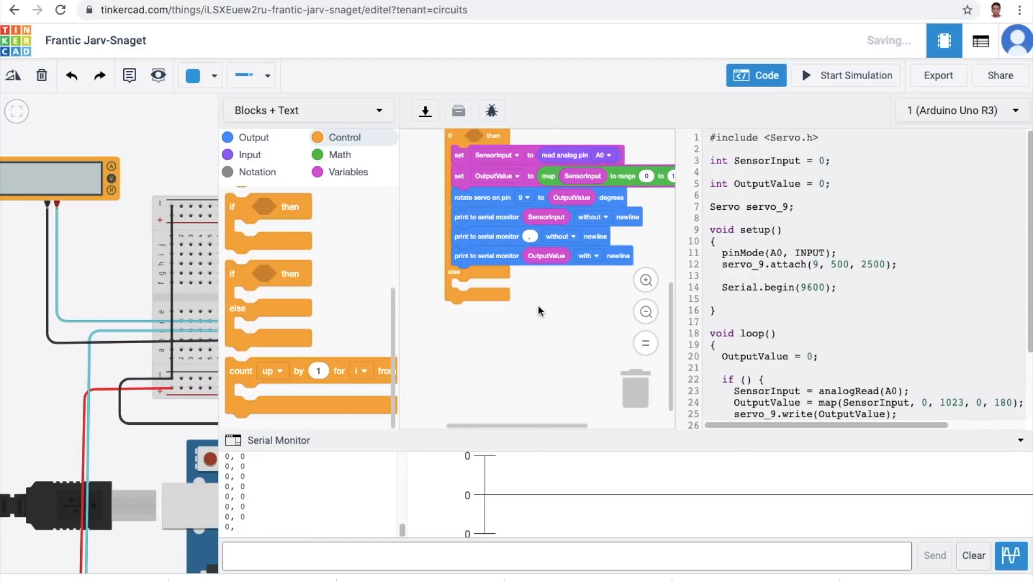
left_click_drag(671, 321, 672, 272)
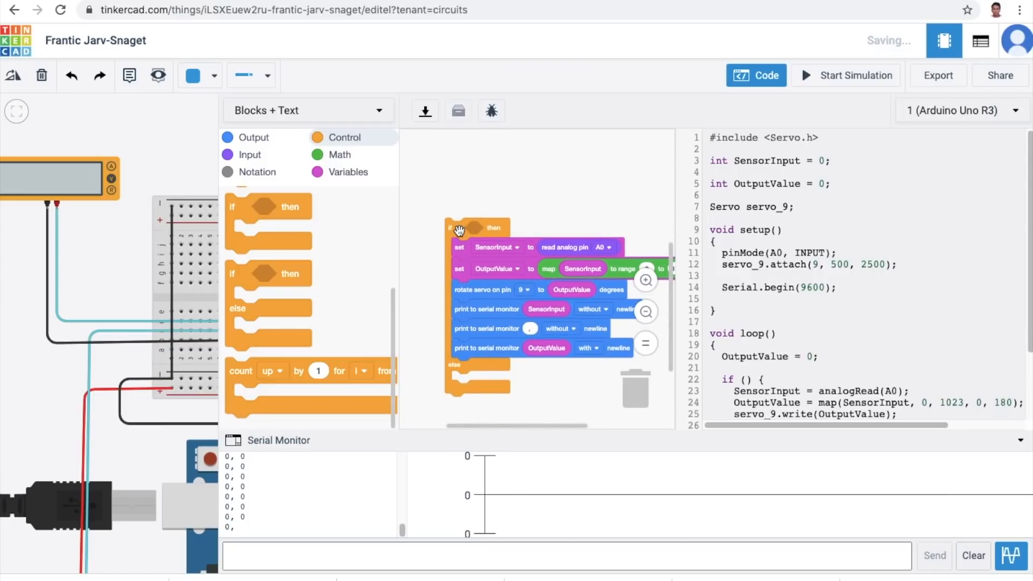
- Give the if block a comparison condition with a read digital pin block as its first operand
left_click(336, 156)
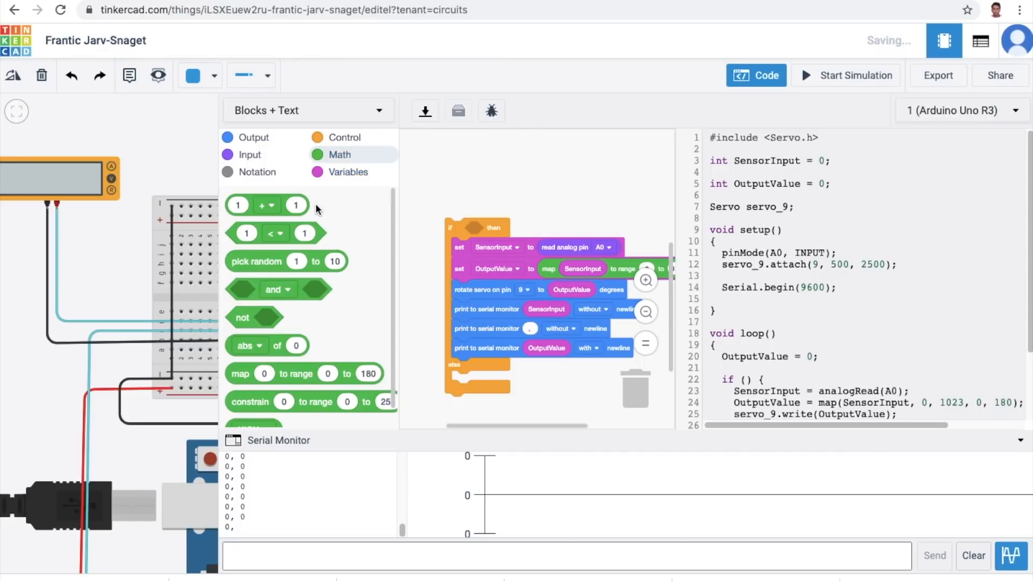
left_click_drag(262, 229, 484, 232)
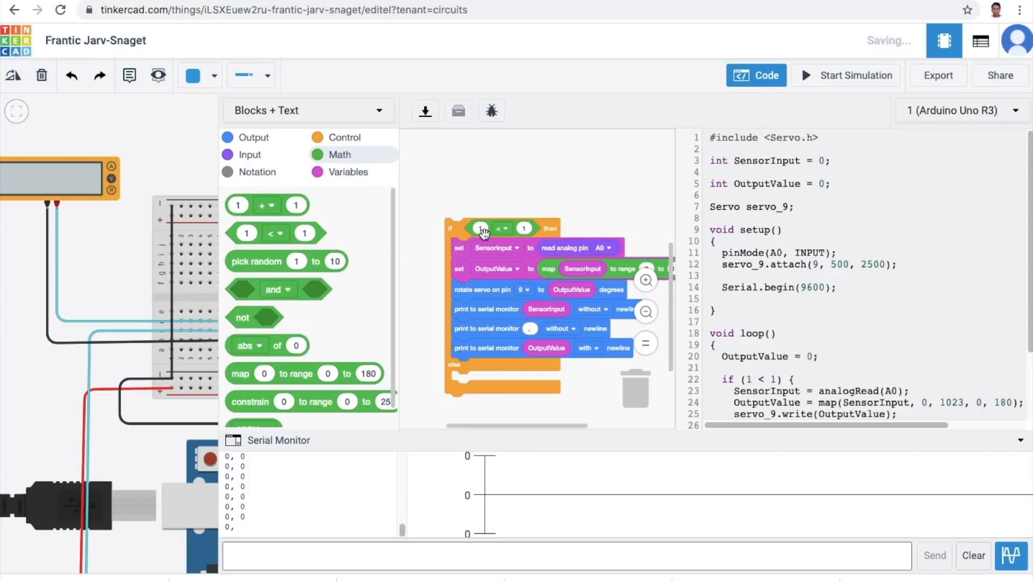
left_click(336, 175)
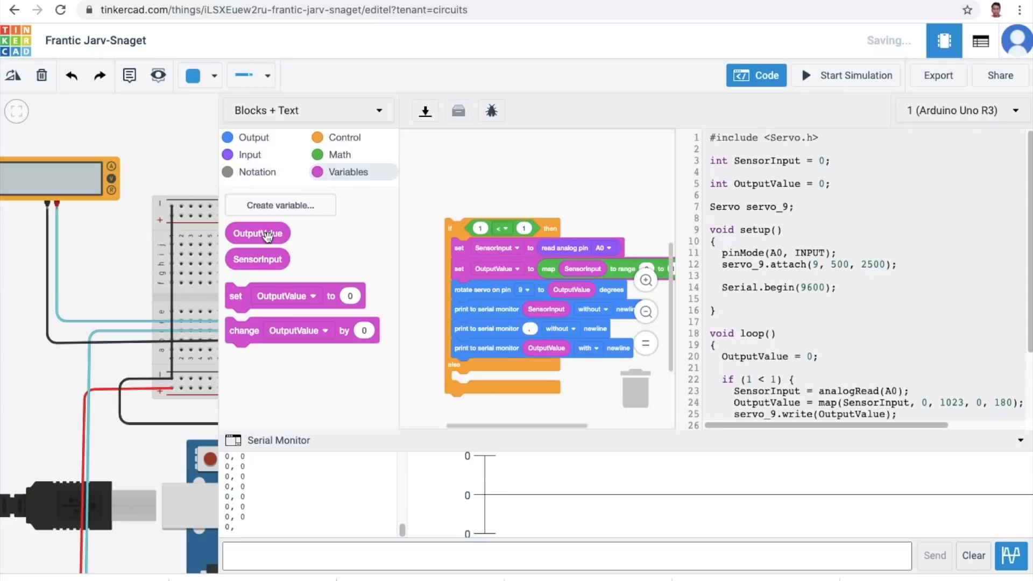
left_click(249, 156)
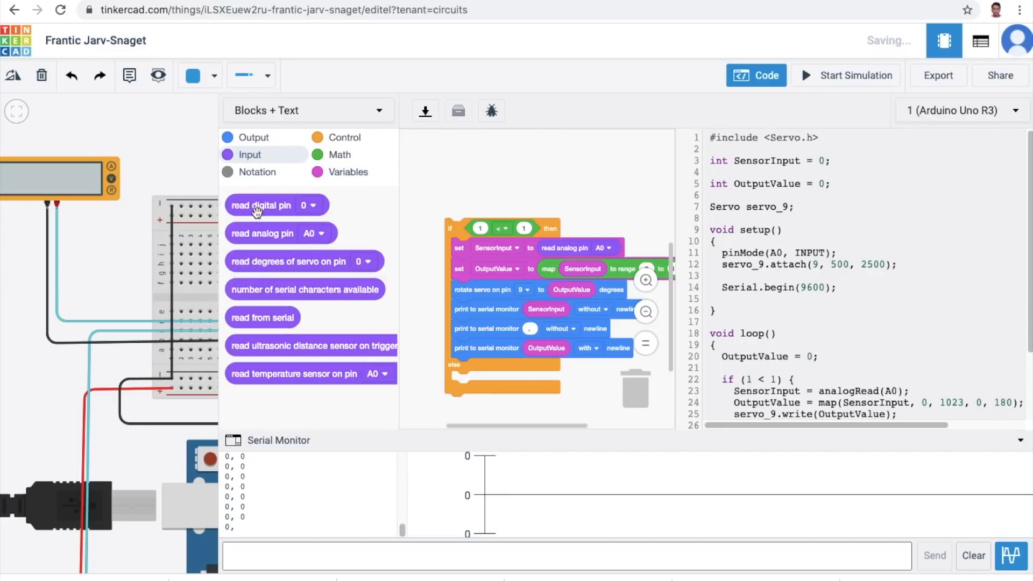
left_click_drag(259, 210, 509, 232)
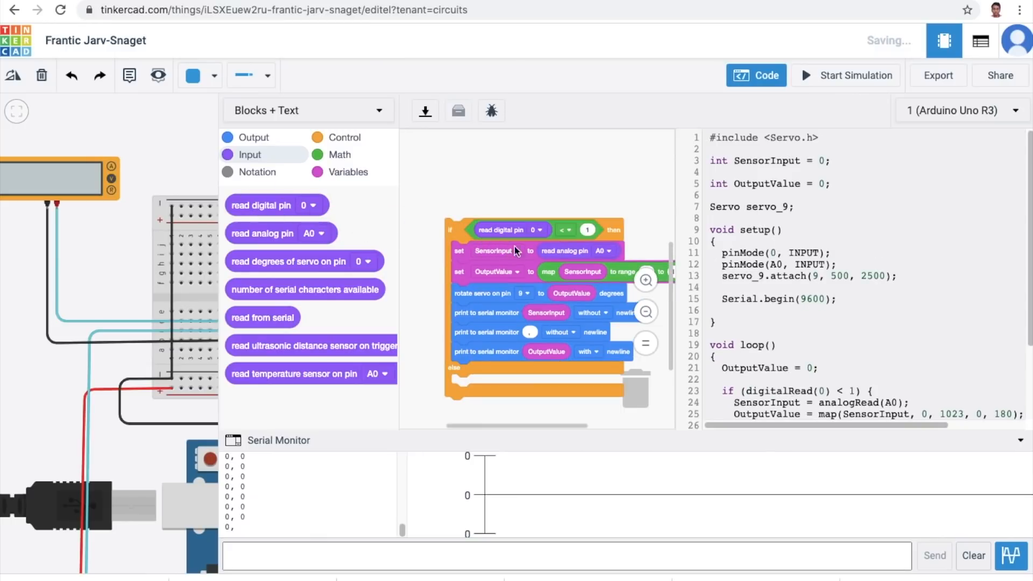
- Make the if condition read digital pin 4 and change its comparison operator to =
left_click(541, 231)
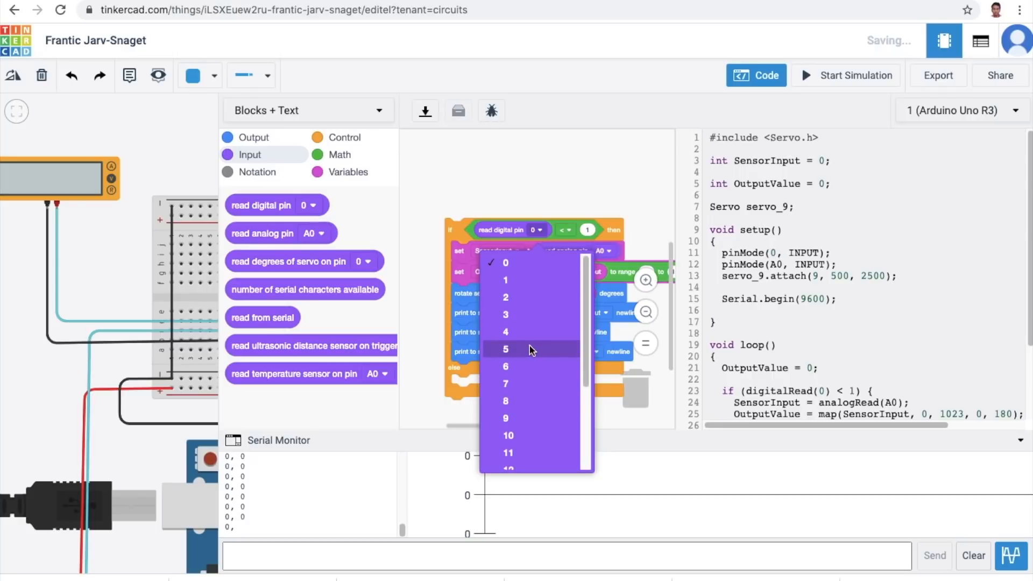
left_click(532, 332)
left_click(573, 235)
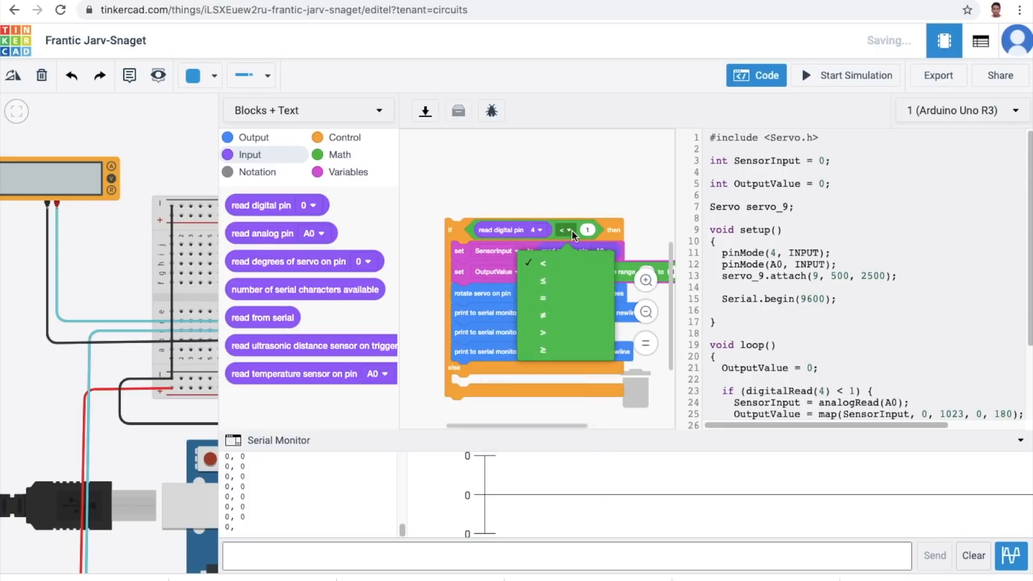
left_click(549, 262)
- Replace the second operand of the if condition with a HIGH block
left_click(589, 229)
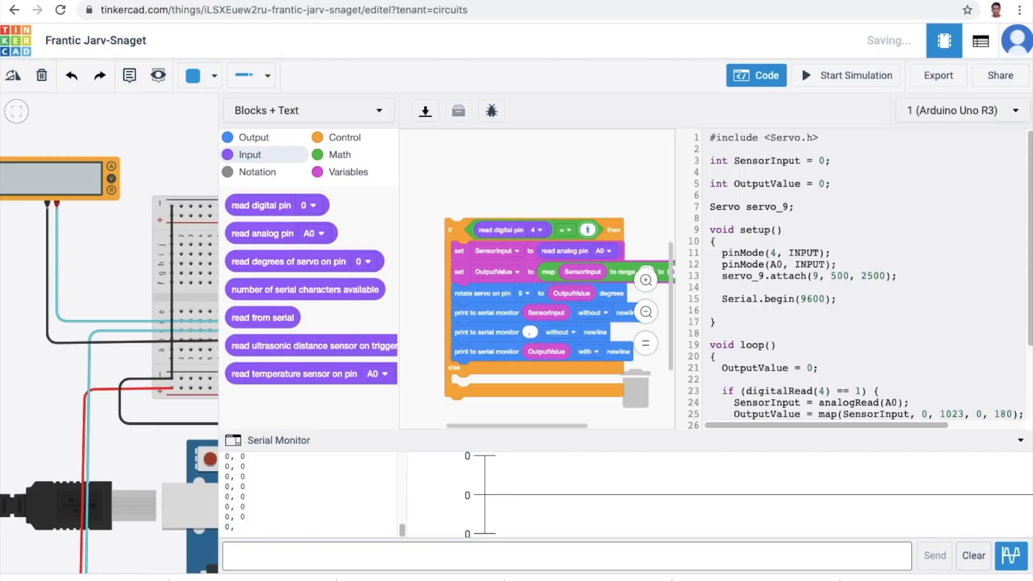
left_click(325, 156)
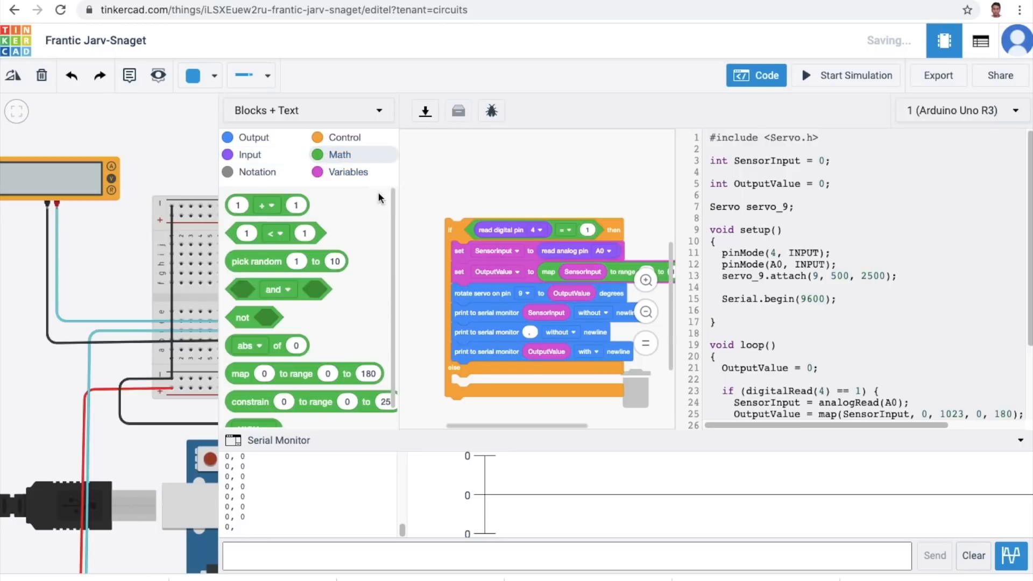
scroll(389, 215, "down", 1)
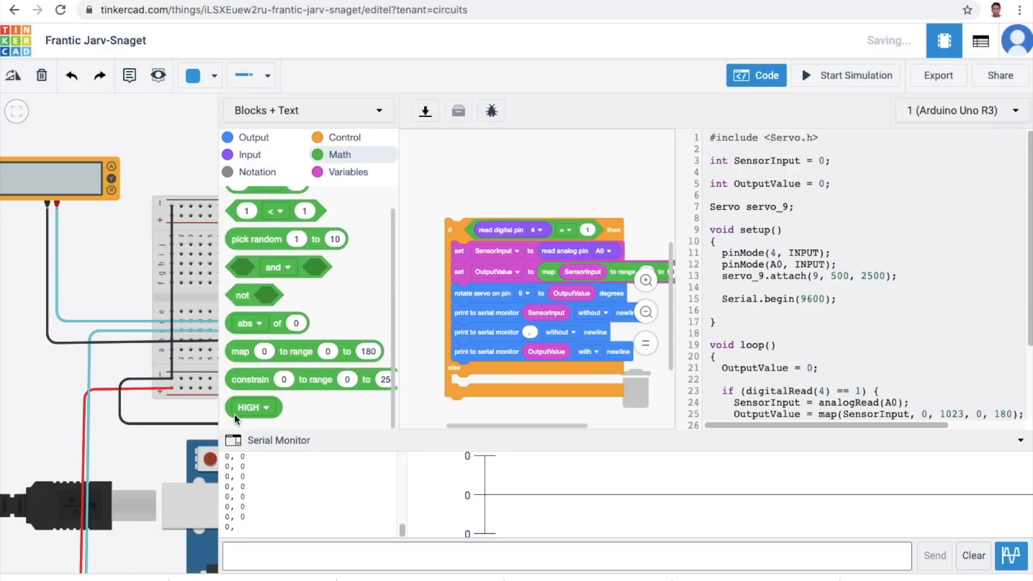
left_click_drag(232, 414, 587, 231)
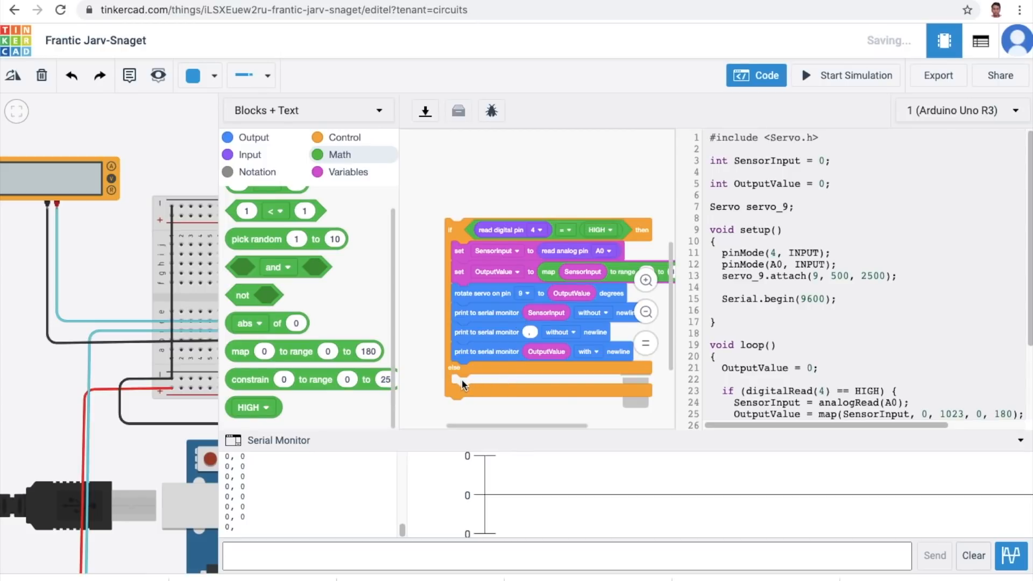
- Add a repeat loop of 180 times to the else branch
left_click(333, 138)
left_click_drag(246, 249, 475, 385)
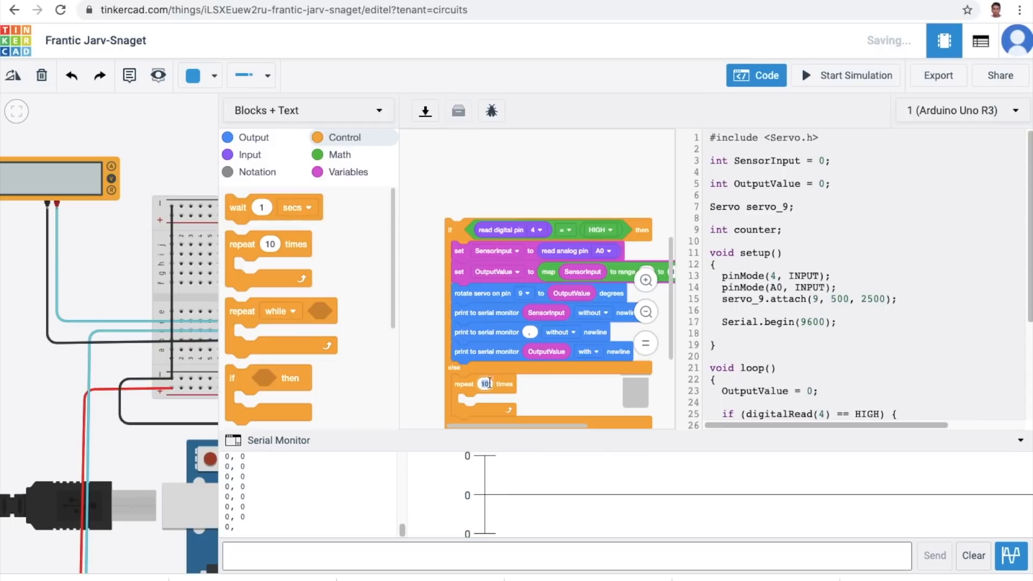
type("180")
left_click_drag(671, 256, 675, 277)
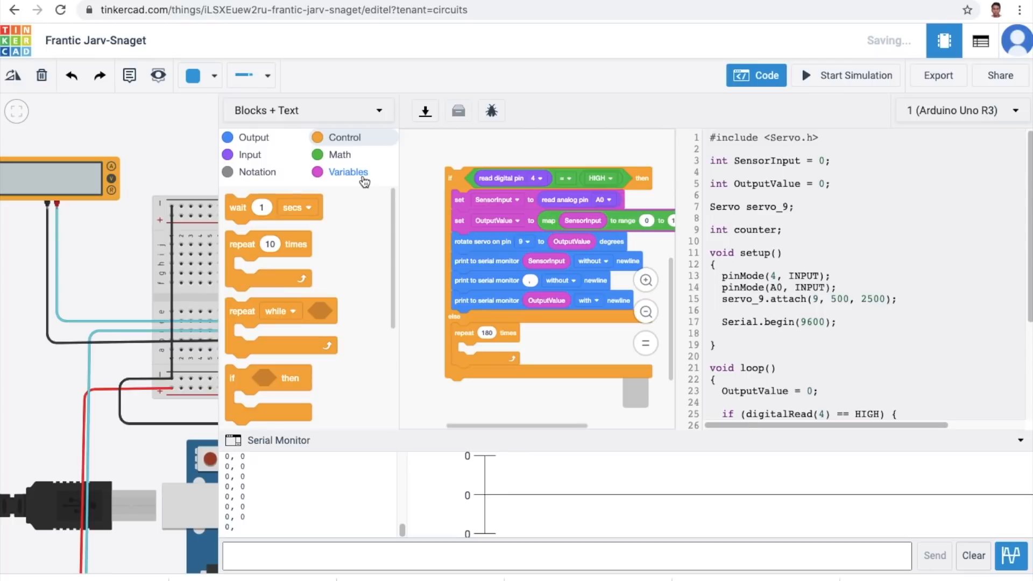
- Inside the 180-times repeat loop, set OutputValue to OutputValue + 1
left_click(343, 158)
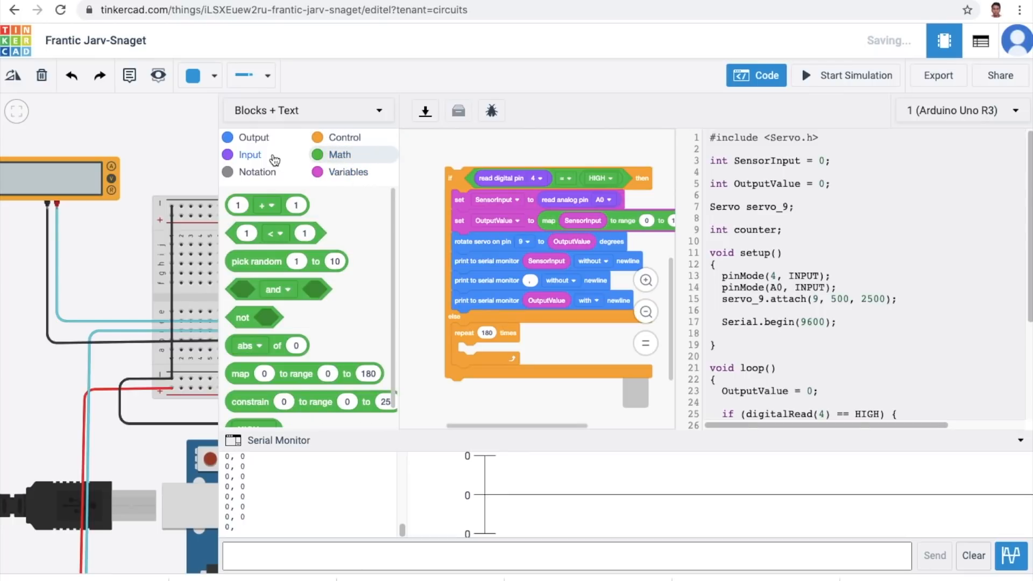
left_click(335, 174)
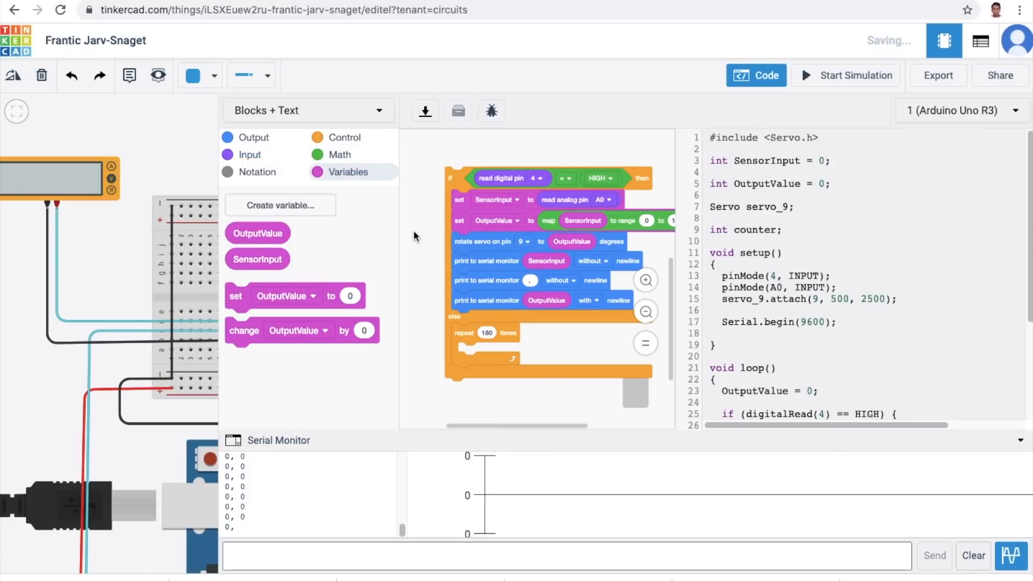
left_click_drag(235, 297, 493, 357)
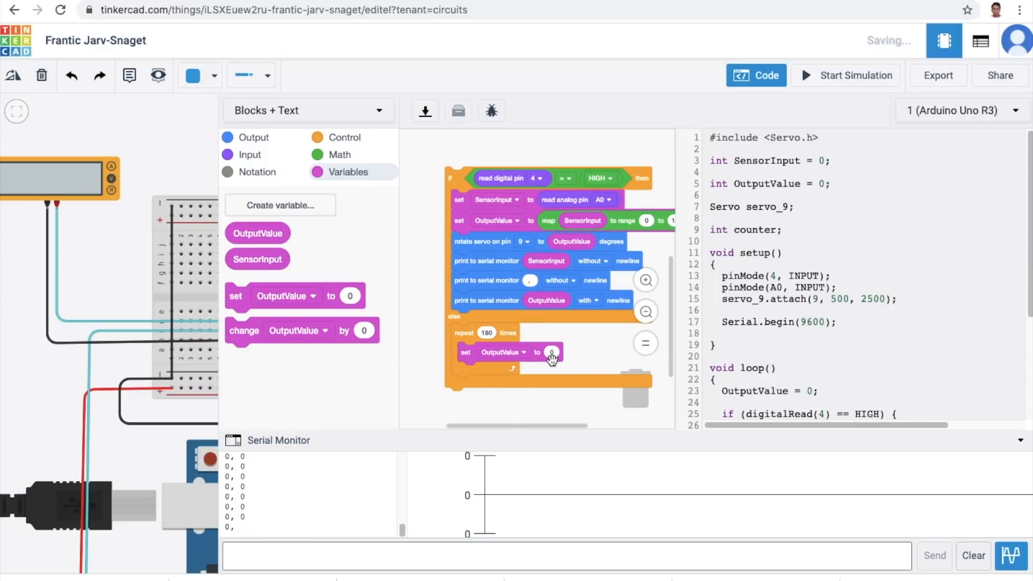
left_click(338, 155)
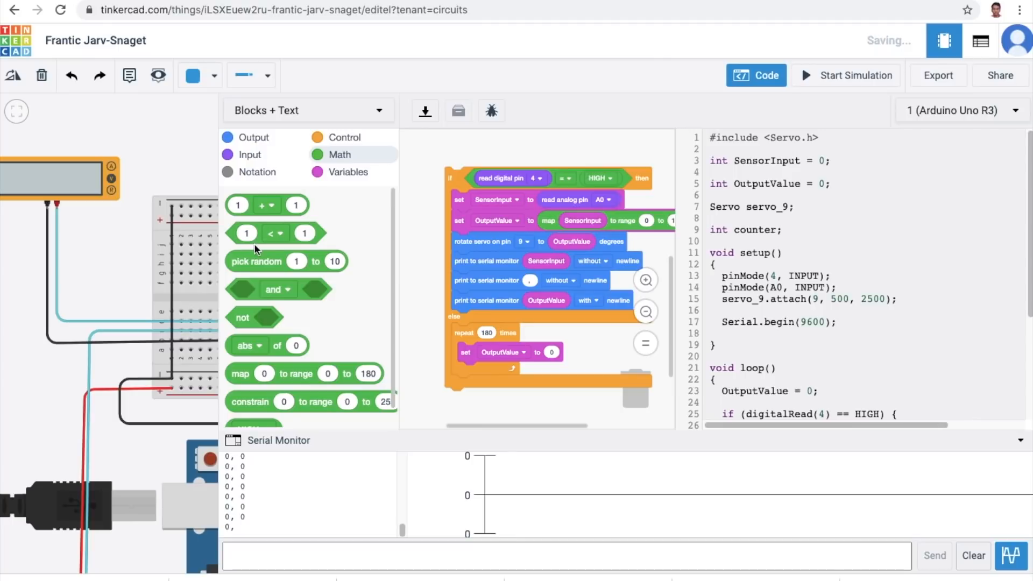
left_click_drag(255, 200, 557, 354)
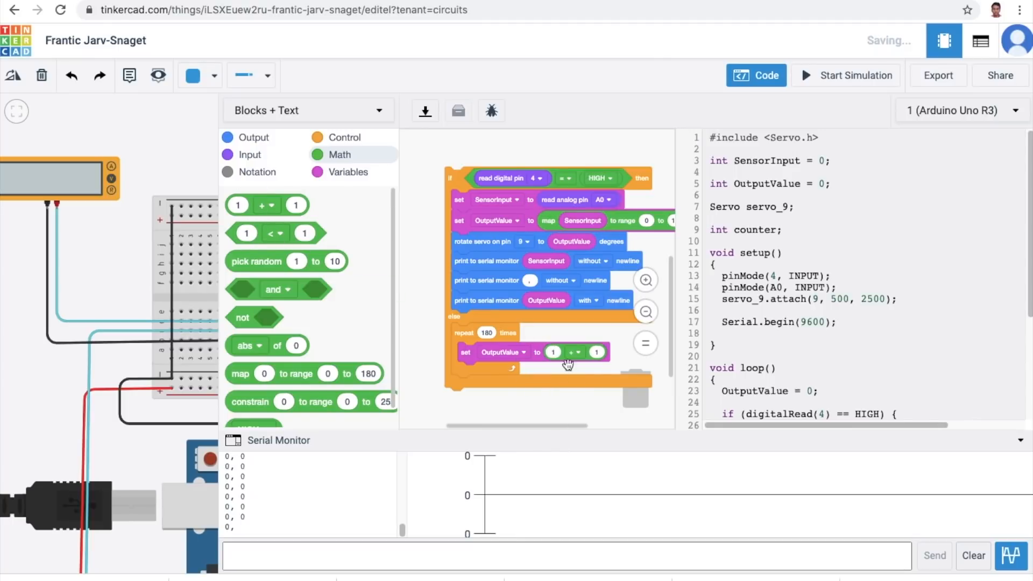
left_click(349, 181)
left_click_drag(242, 233, 562, 357)
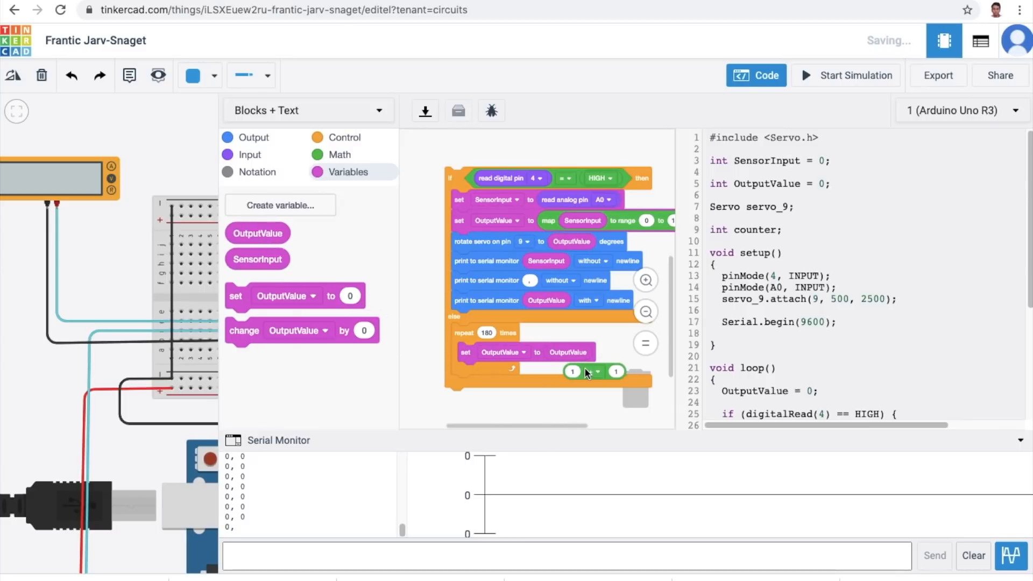
left_click_drag(564, 352, 596, 355)
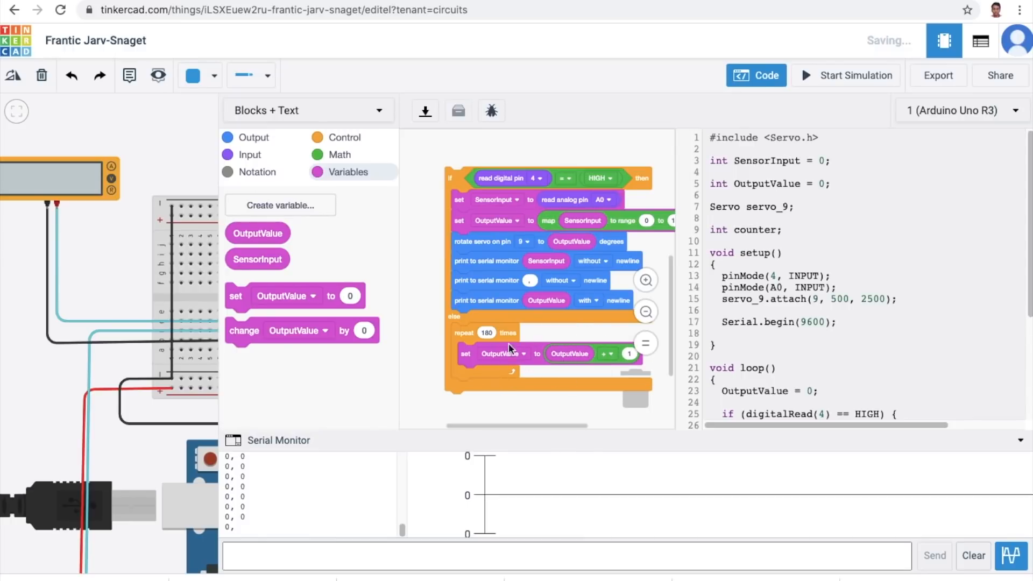
- Add a servo rotation block on pin 9 to OutputValue degrees inside the else branch's 180-times repeat loop
left_click(250, 138)
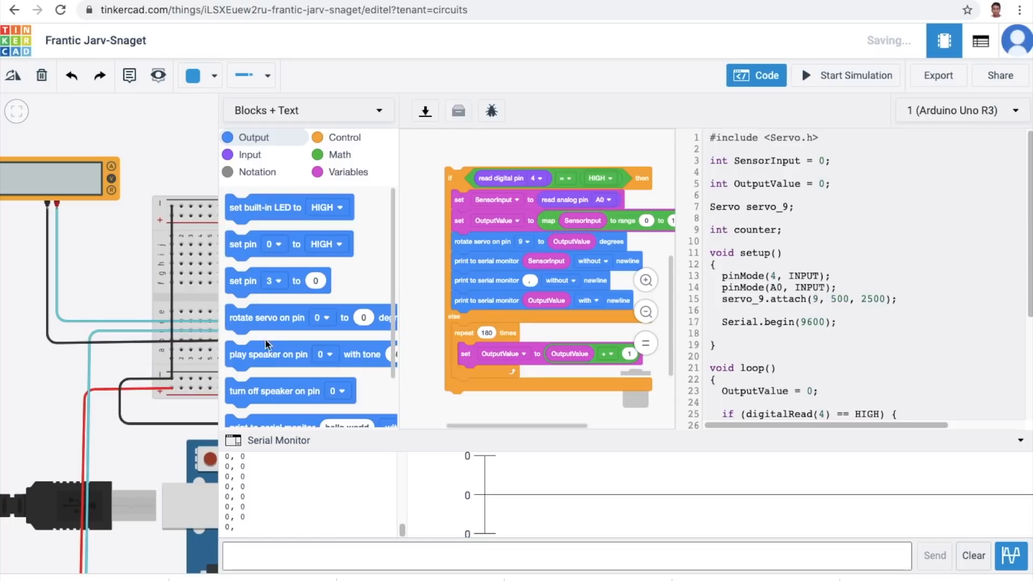
left_click_drag(265, 321, 529, 390)
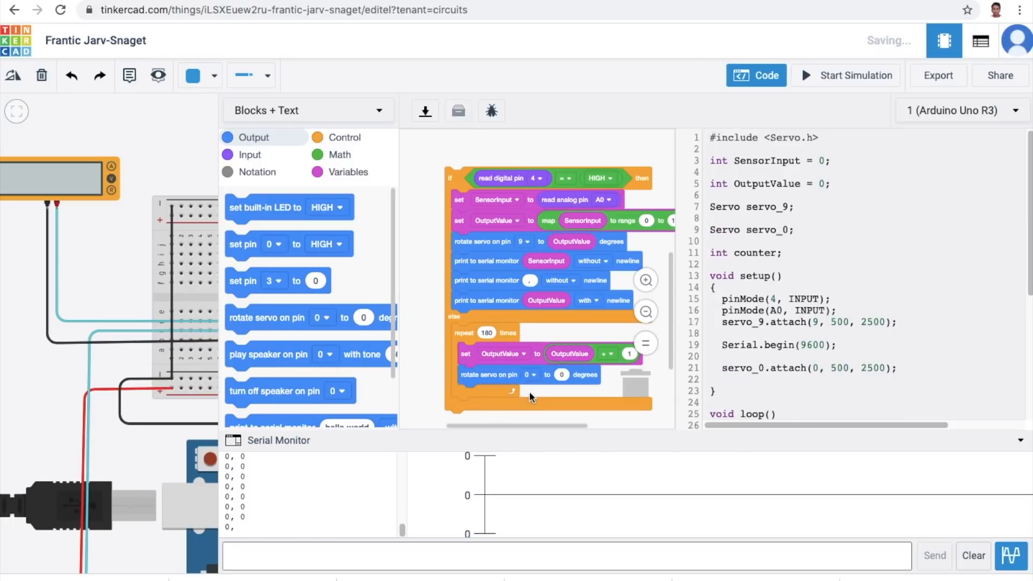
left_click(530, 375)
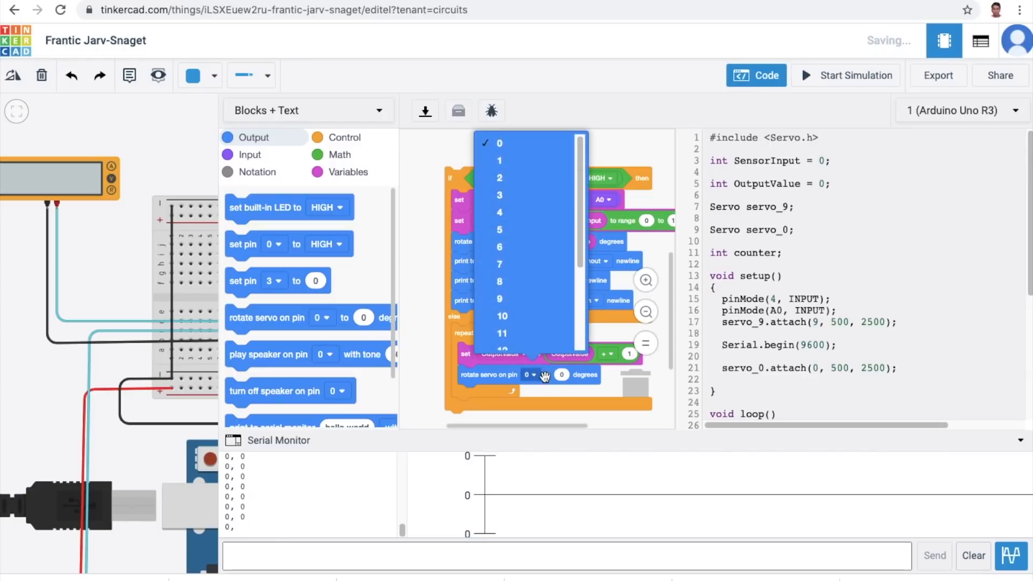
left_click(524, 298)
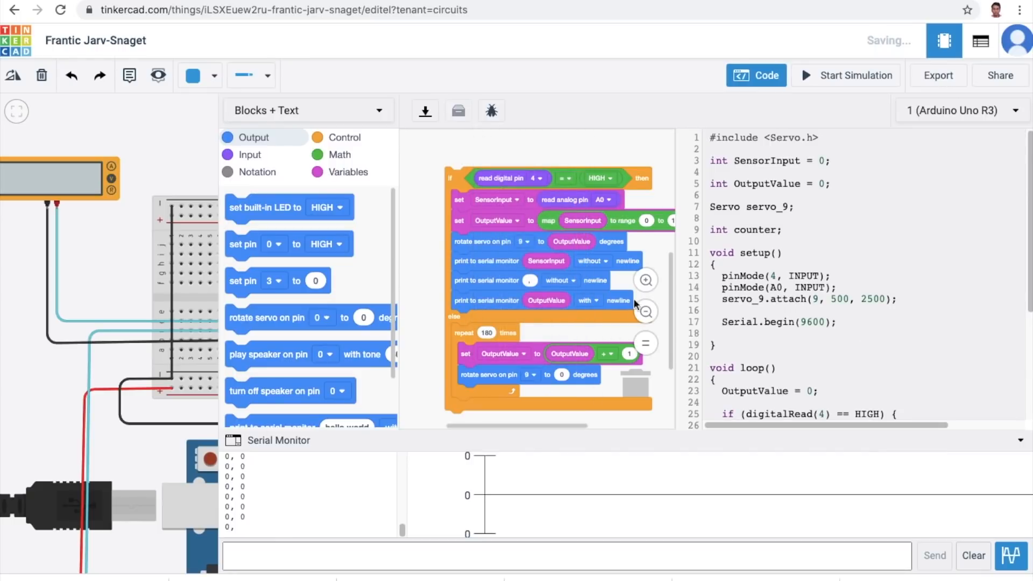
left_click(335, 172)
left_click_drag(250, 233, 571, 376)
- Add a 10 milliseconds wait below the servo rotation block in the 180-times repeat loop
left_click(349, 141)
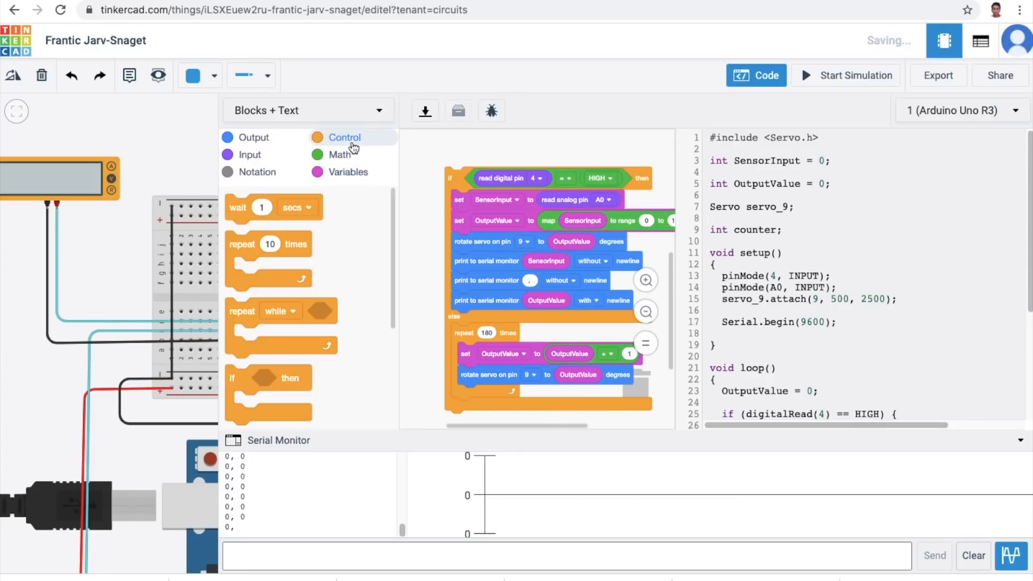
left_click_drag(261, 207, 490, 392)
type("10")
left_click(514, 394)
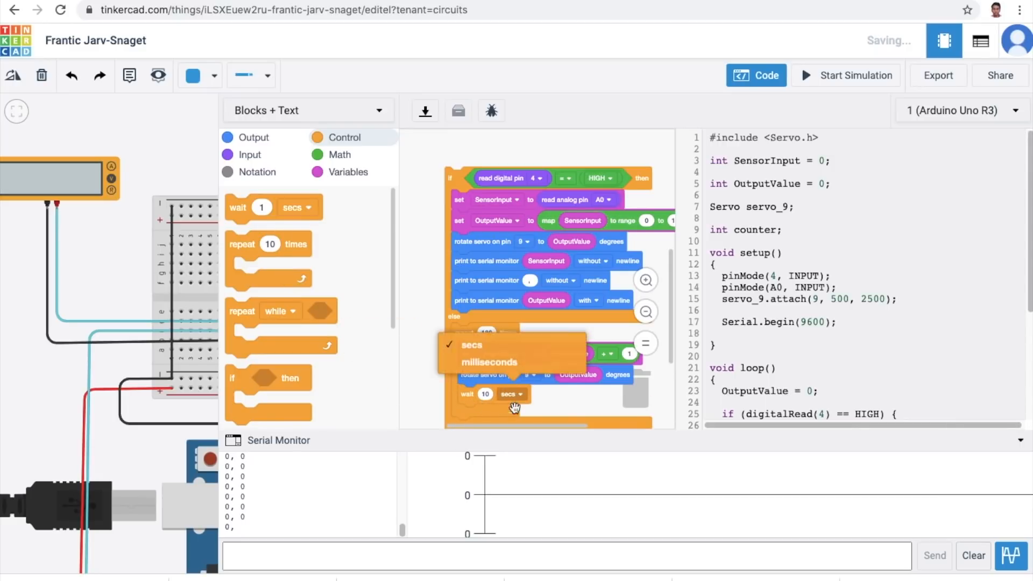
left_click(490, 362)
scroll(669, 293, "down", 3)
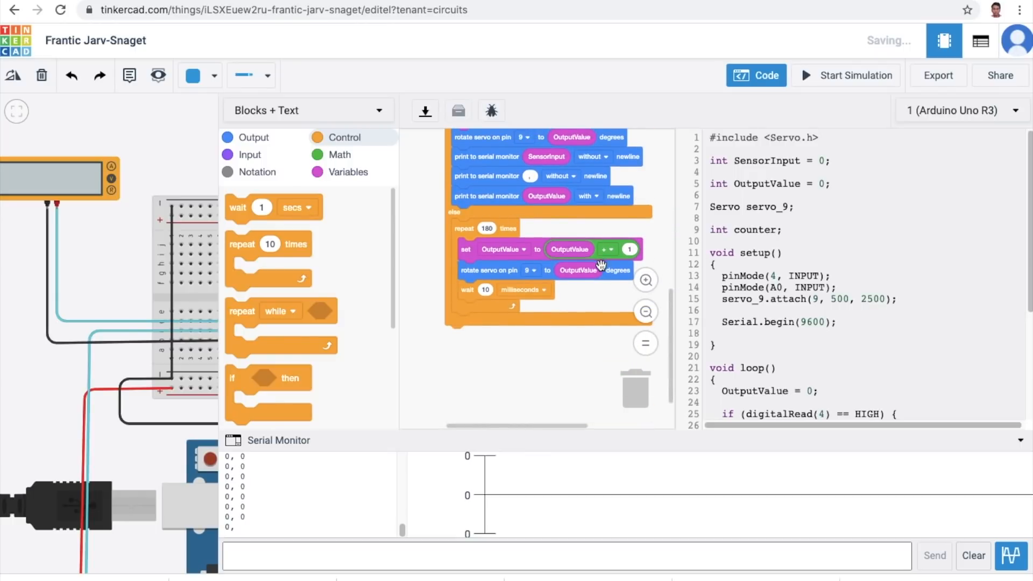
scroll(574, 269, "up", 3)
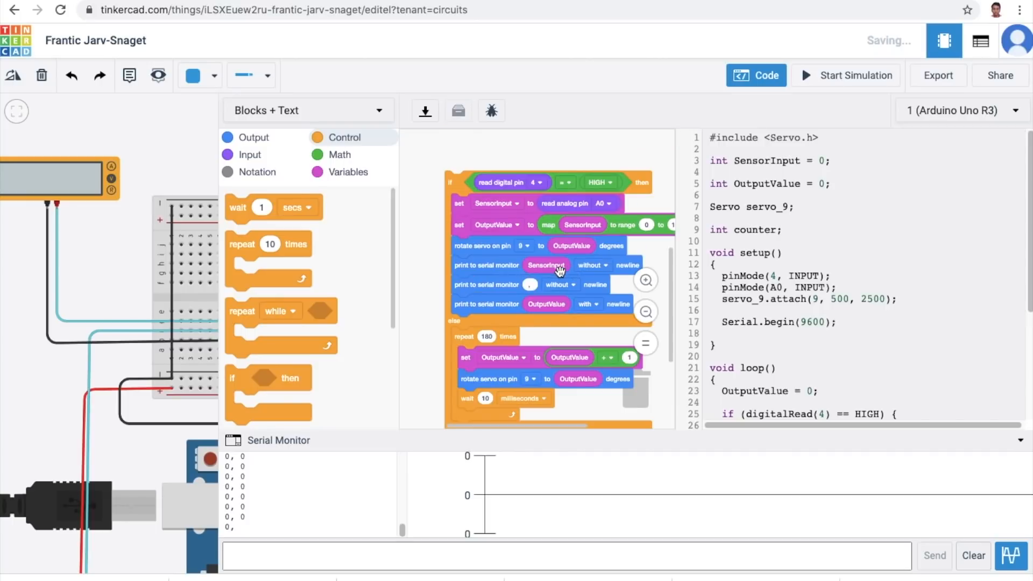
- Empty the 180-times repeat loop and place a block setting OutputValue to 0 before it in the else branch
left_click(357, 178)
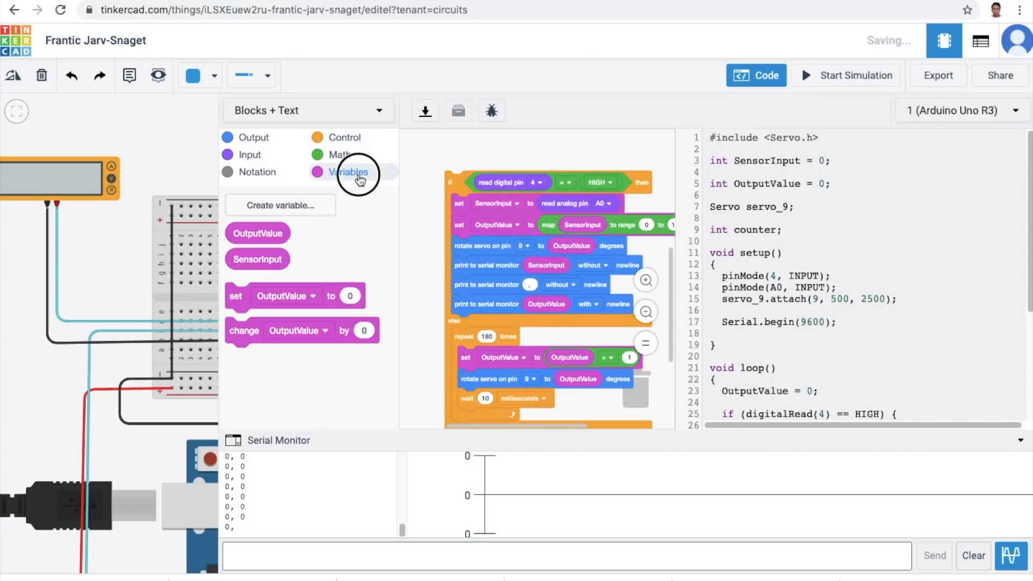
left_click_drag(239, 297, 397, 393)
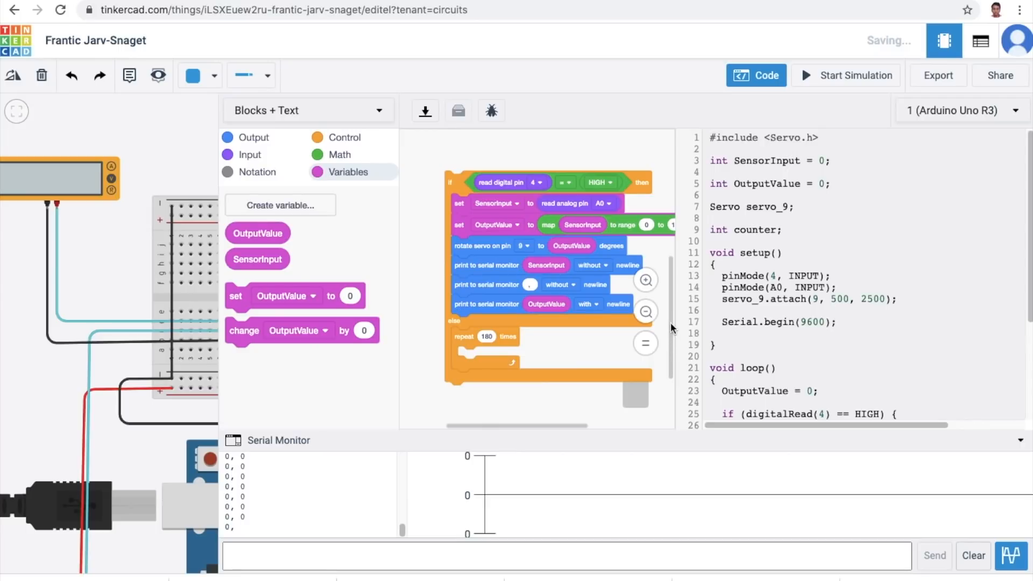
mouse_move(670, 311)
left_mouse_down()
mouse_move(670, 361)
mouse_move(669, 314)
left_mouse_up()
left_click_drag(249, 307, 478, 361)
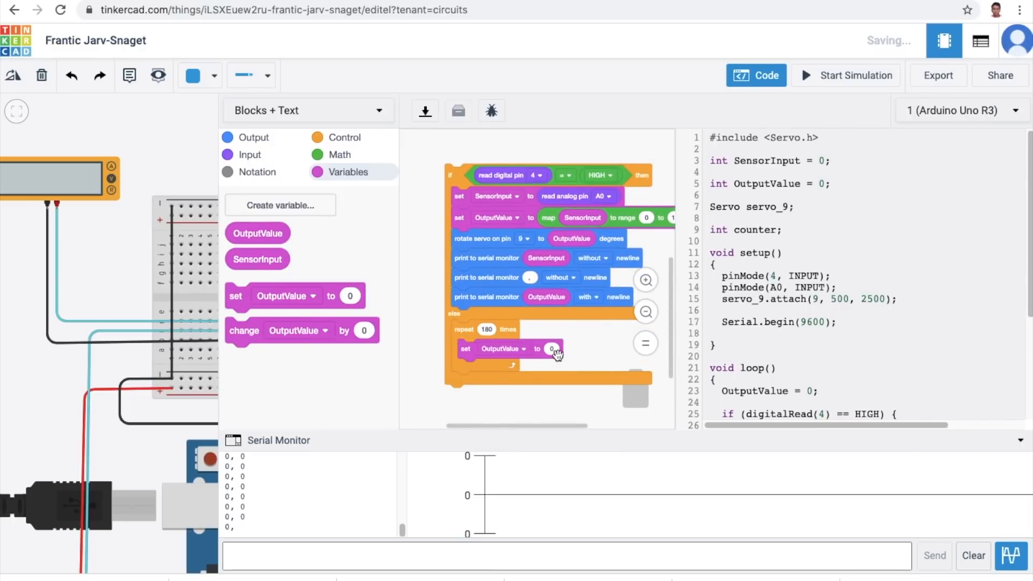
mouse_move(466, 349)
left_mouse_down()
mouse_move(472, 324)
mouse_move(464, 329)
left_mouse_up()
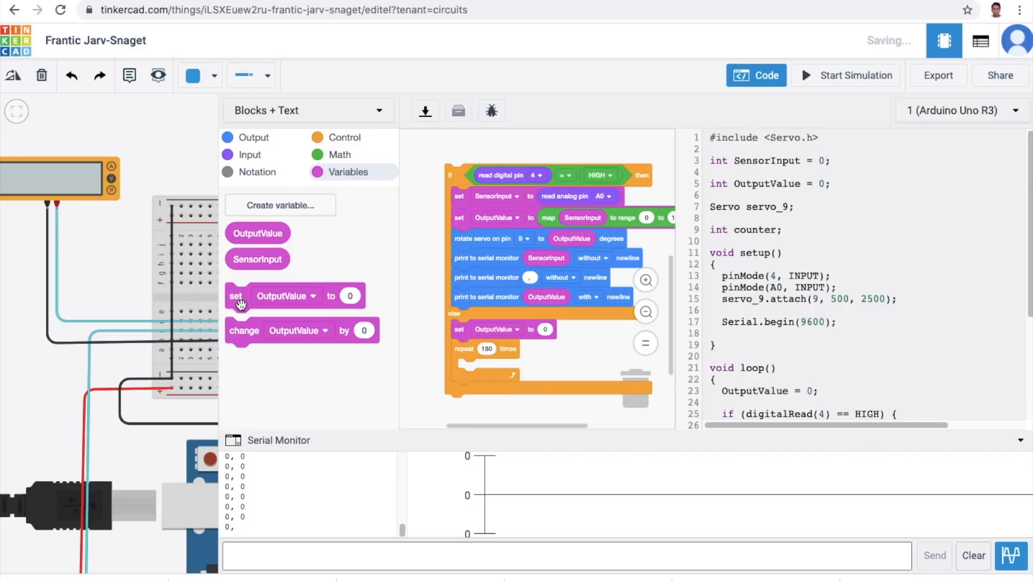
- Inside the emptied 180-times repeat loop, set OutputValue to OutputValue + 1
left_click_drag(239, 302, 474, 377)
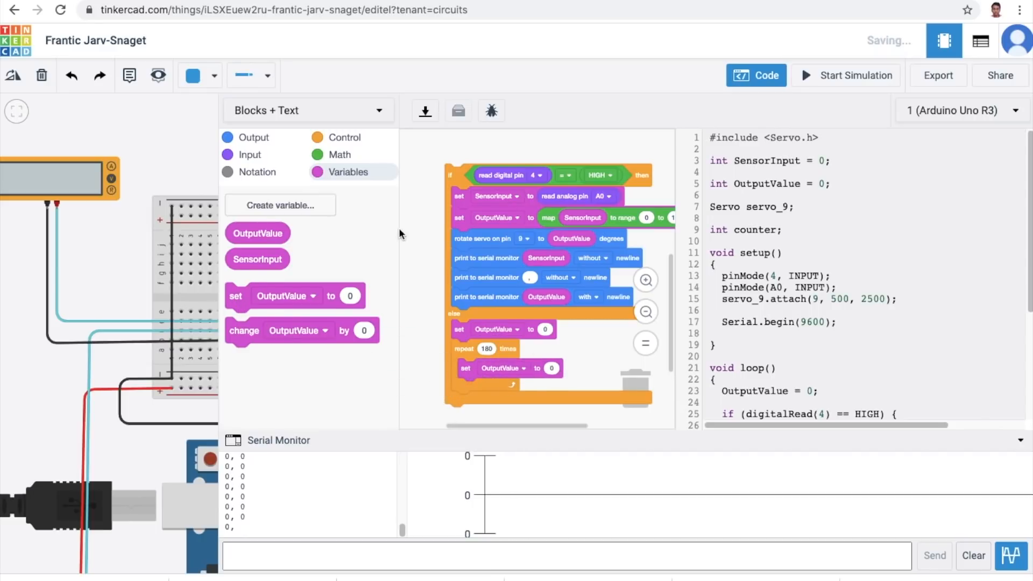
left_click(352, 139)
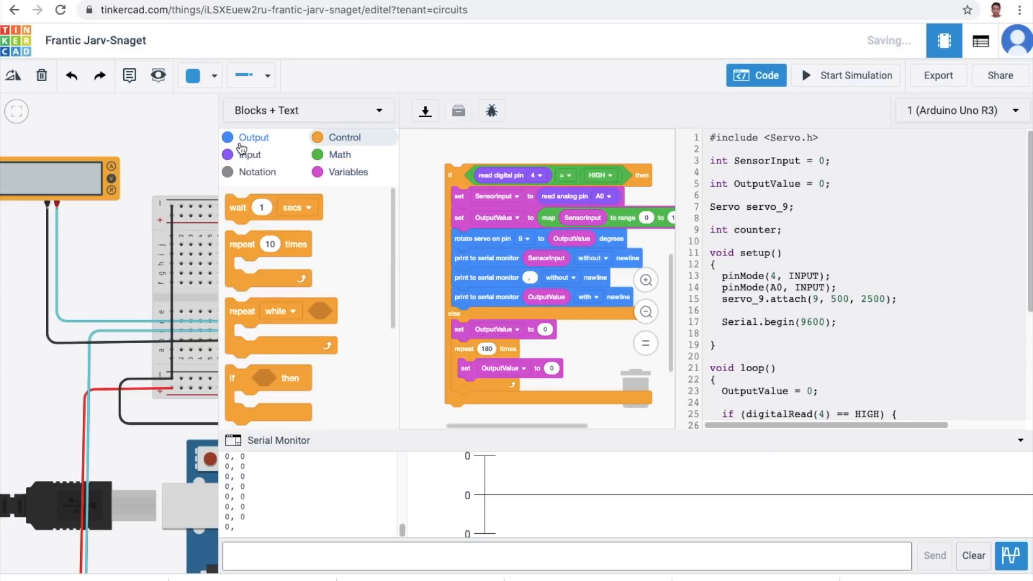
left_click(336, 155)
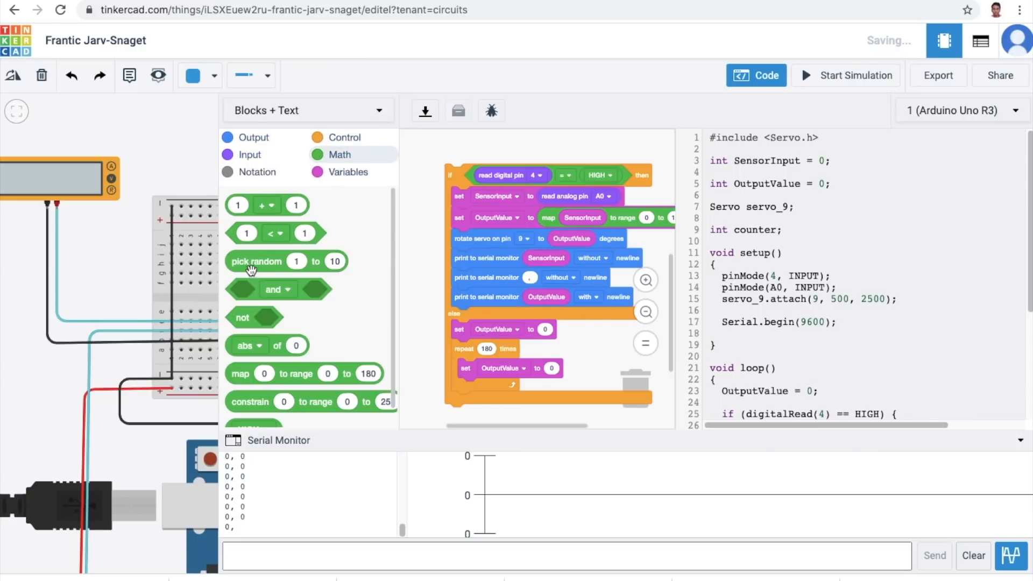
left_click_drag(249, 203, 569, 377)
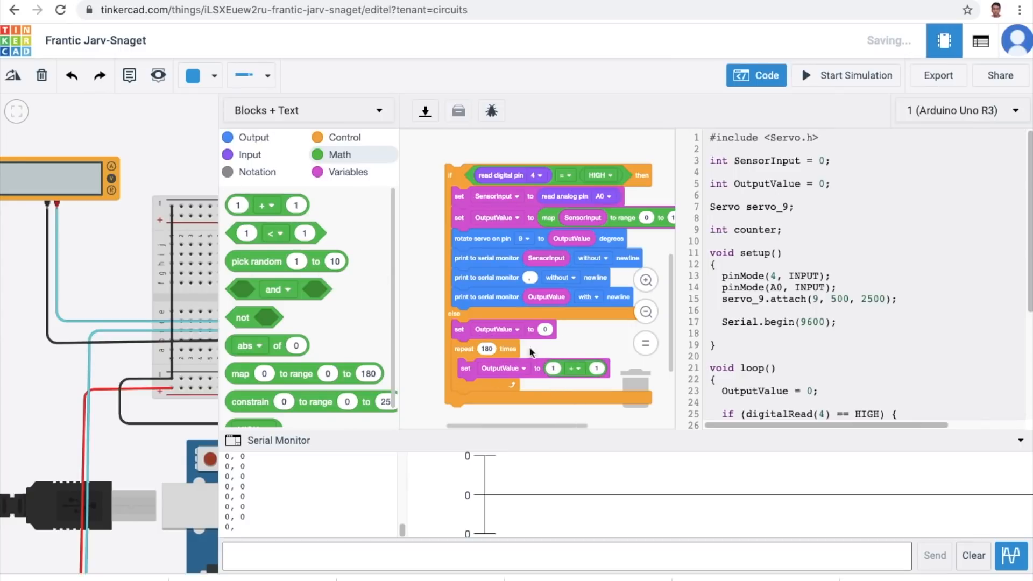
left_click(343, 173)
left_click_drag(261, 234, 566, 386)
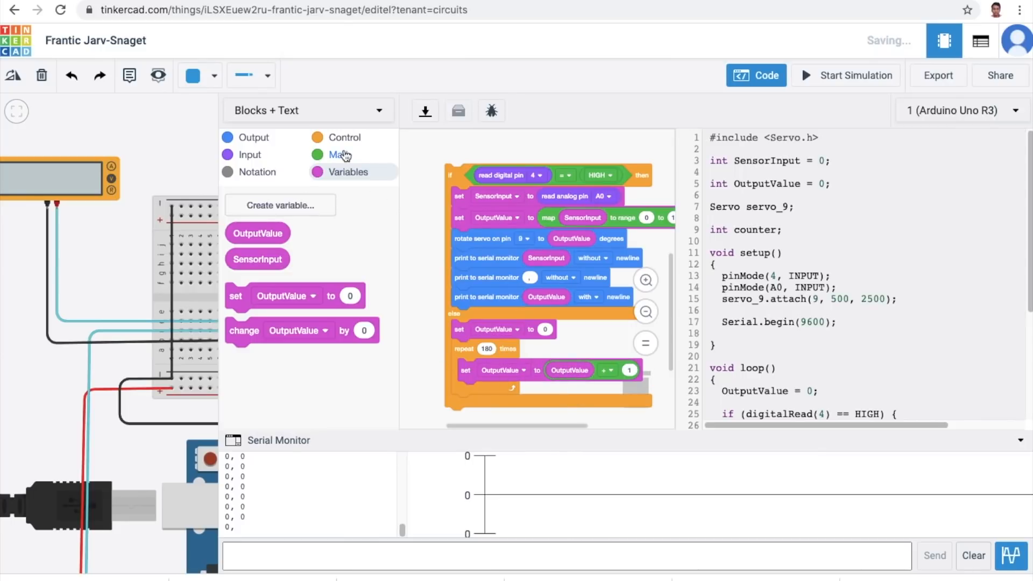
- Below the increment block in the loop, rotate the servo on pin 9 to OutputValue degrees
left_click(245, 156)
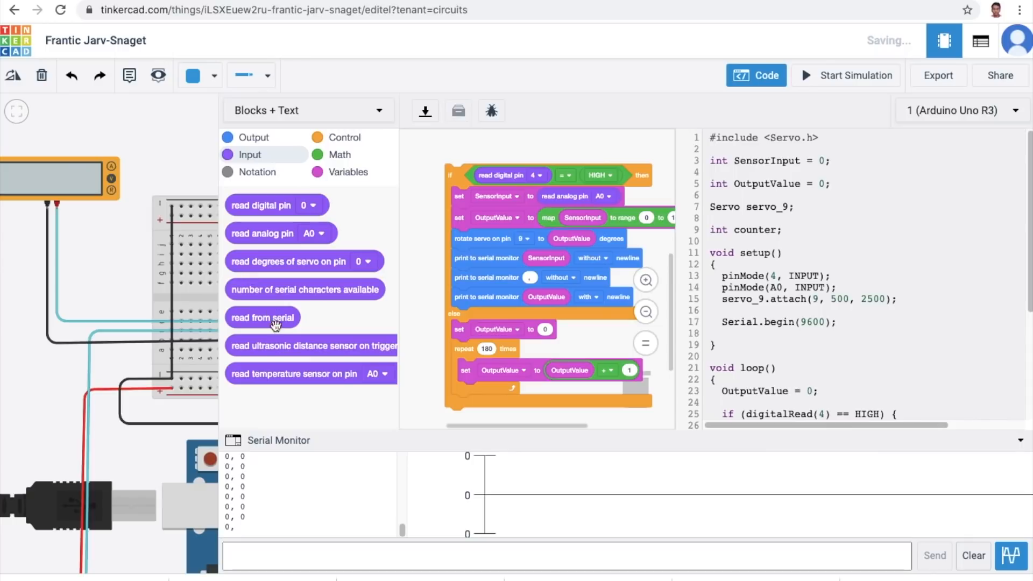
left_click(252, 138)
left_click_drag(262, 333, 498, 397)
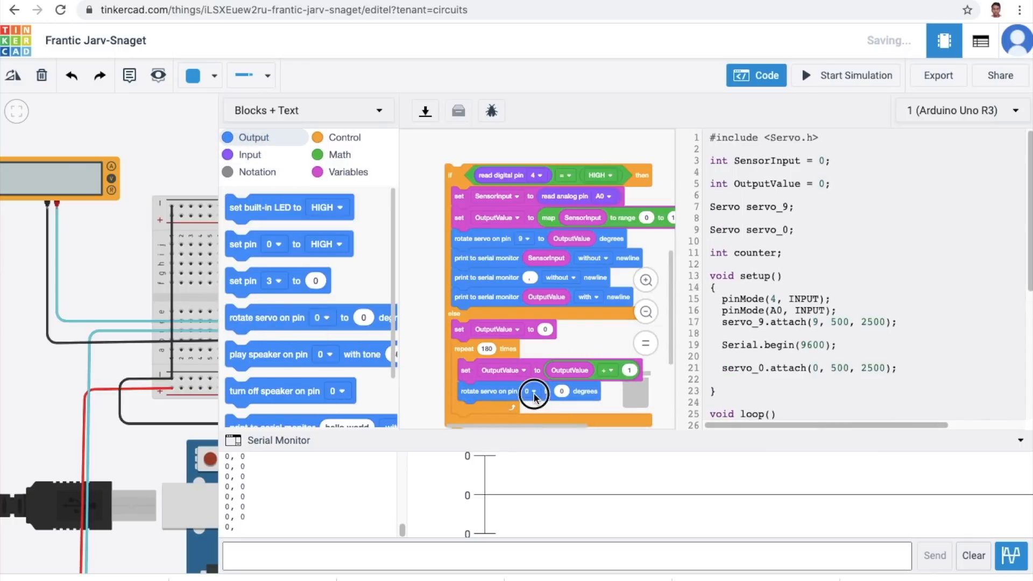
left_click(533, 392)
left_click(522, 317)
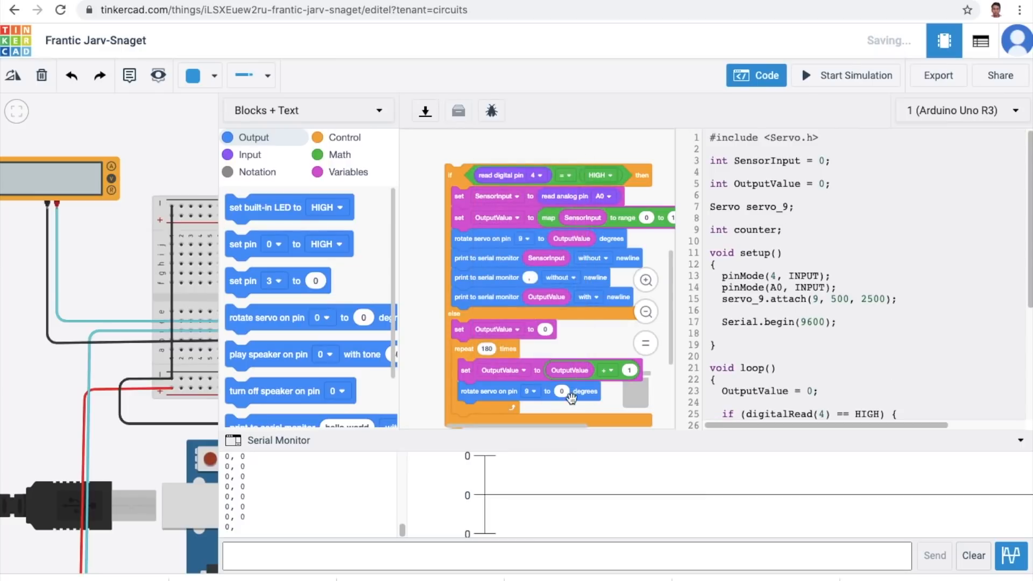
left_click(362, 172)
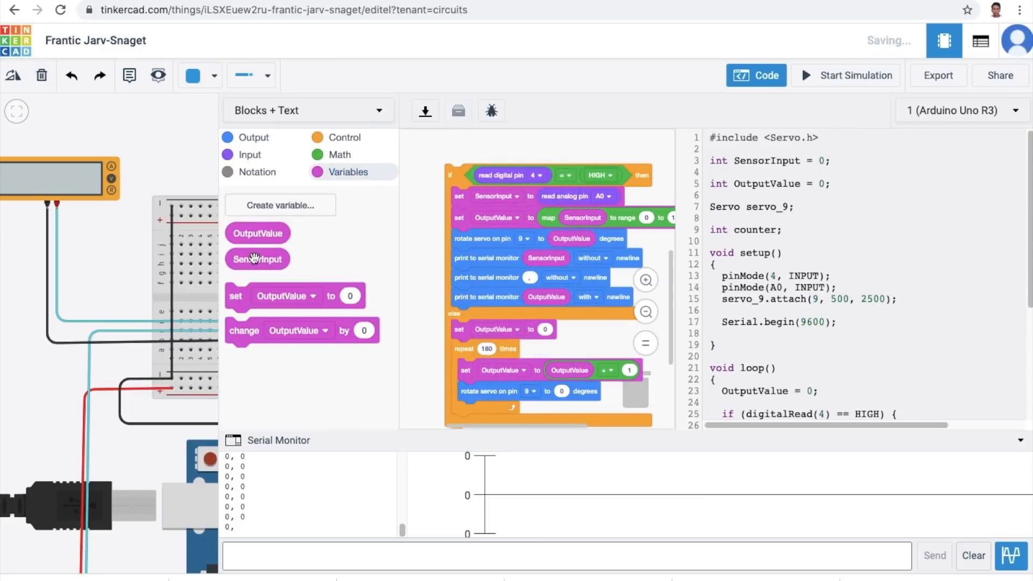
left_click_drag(256, 235, 578, 396)
- End the incrementing loop's body with a wait of 10 milliseconds
left_click(338, 138)
left_click_drag(245, 206, 474, 412)
left_click(485, 411)
type("10")
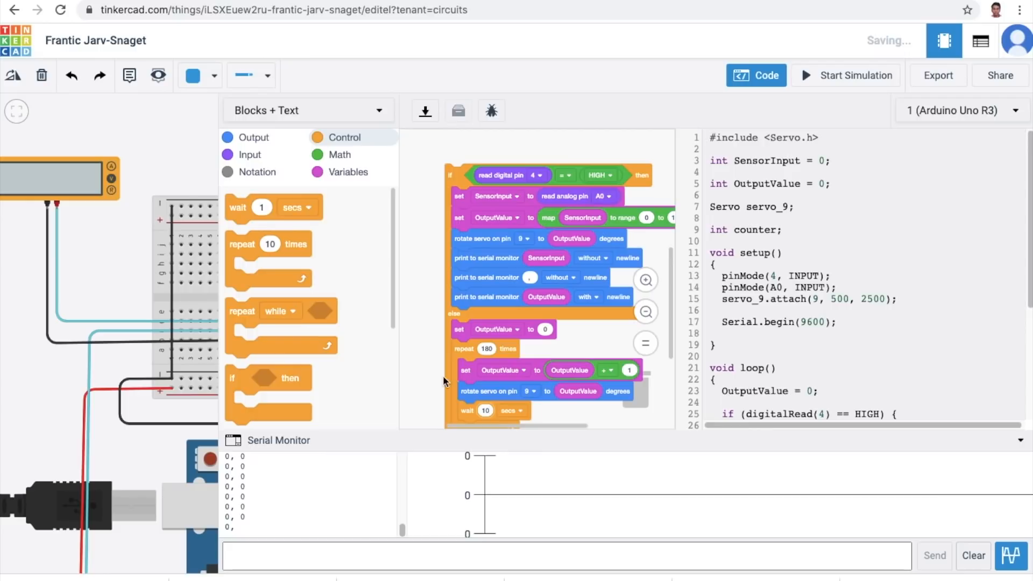
left_click(522, 412)
left_click(489, 379)
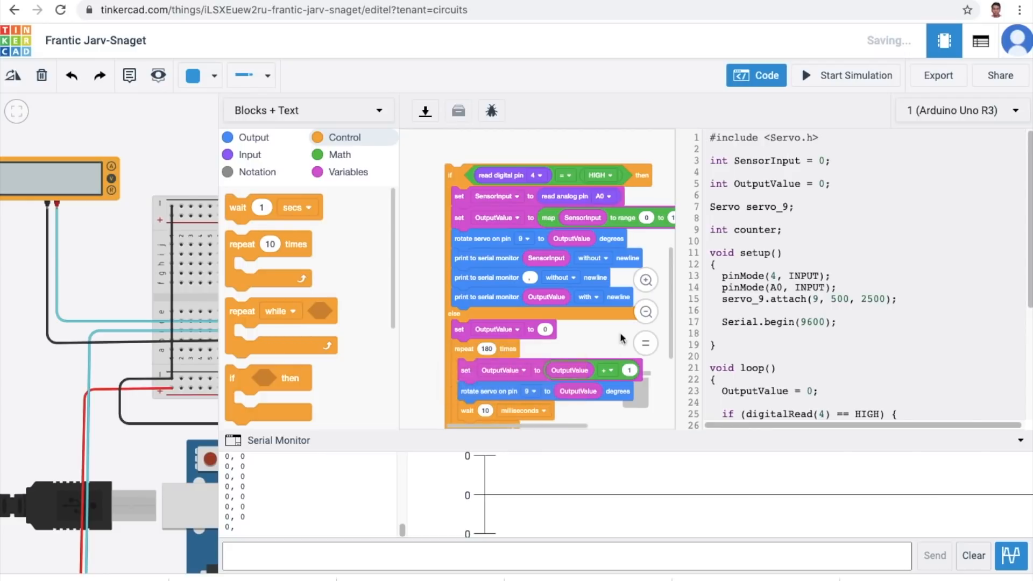
- Add a second repeat loop of 180 times below the first one in the else branch
left_click_drag(672, 293, 677, 335)
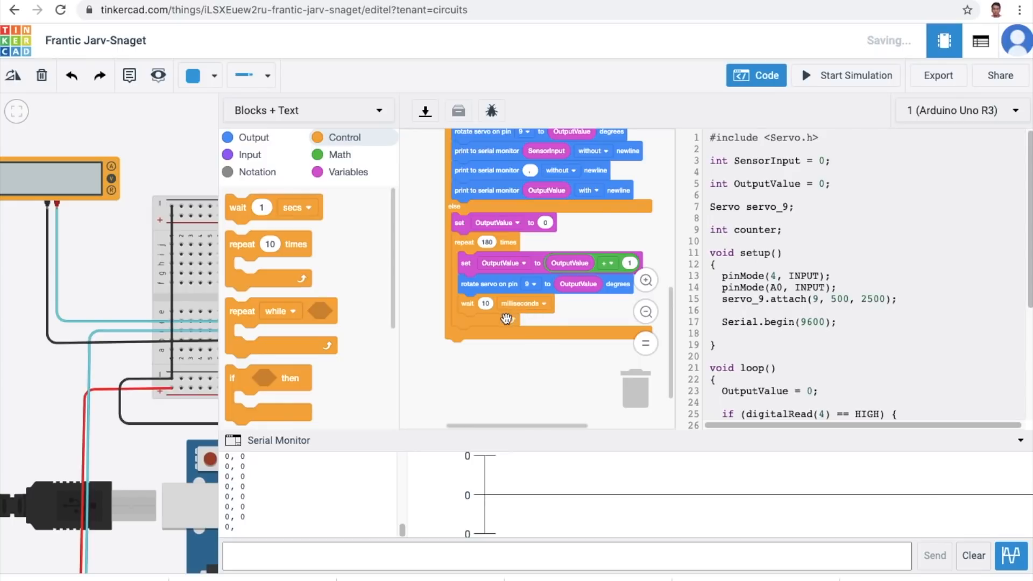
left_click_drag(231, 248, 472, 343)
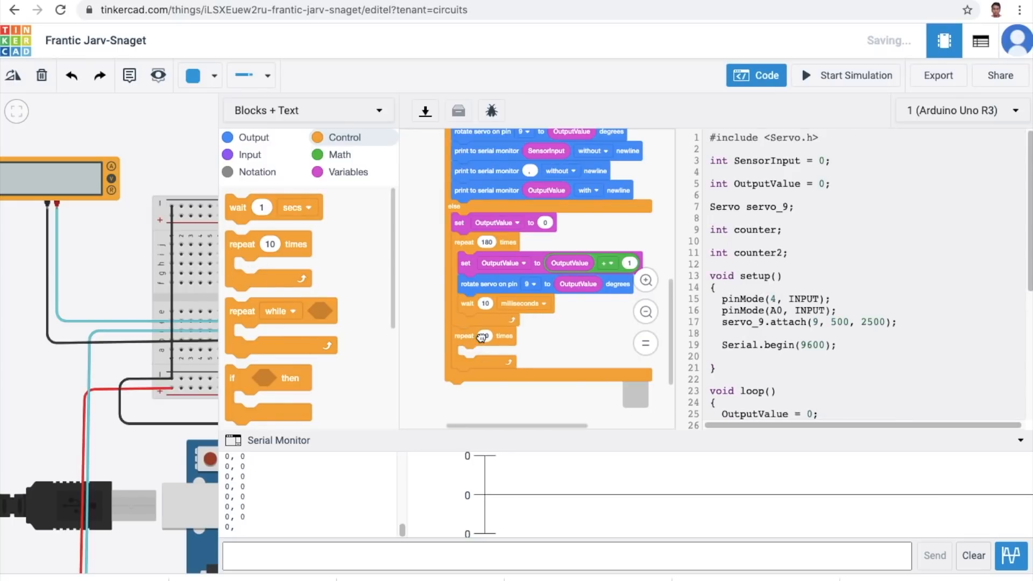
left_click(484, 336)
type("180")
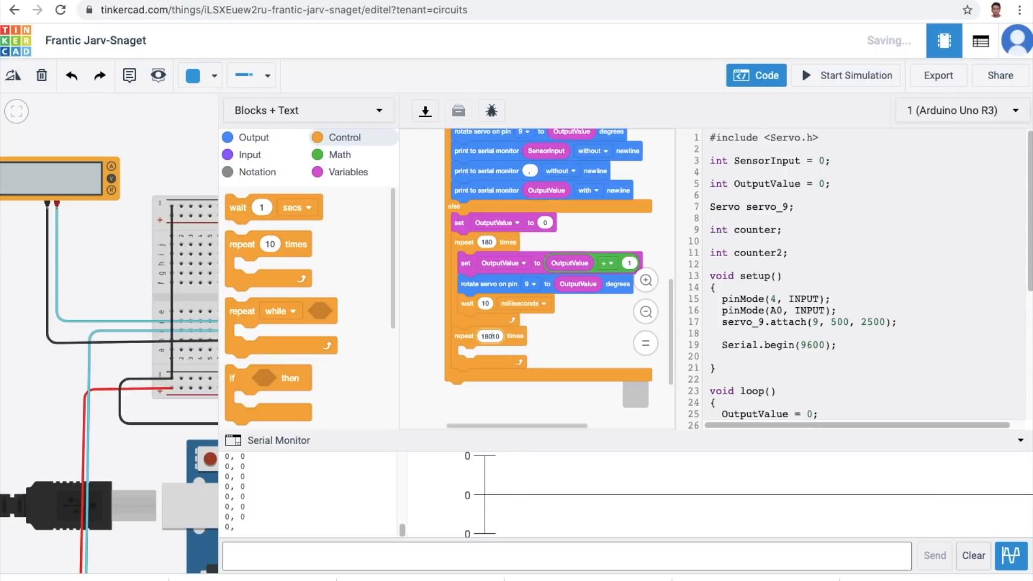
key("Delete")
key("Delete")
key("Return")
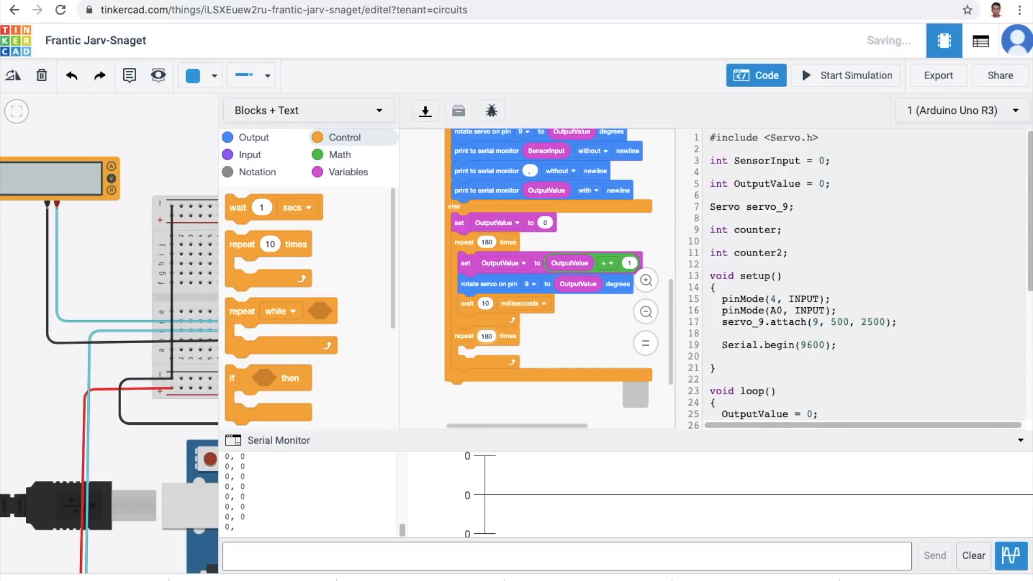
- Inside the second 180-times repeat loop, set OutputValue to OutputValue - 1
left_click(342, 172)
left_click_drag(239, 299, 473, 359)
left_click(338, 152)
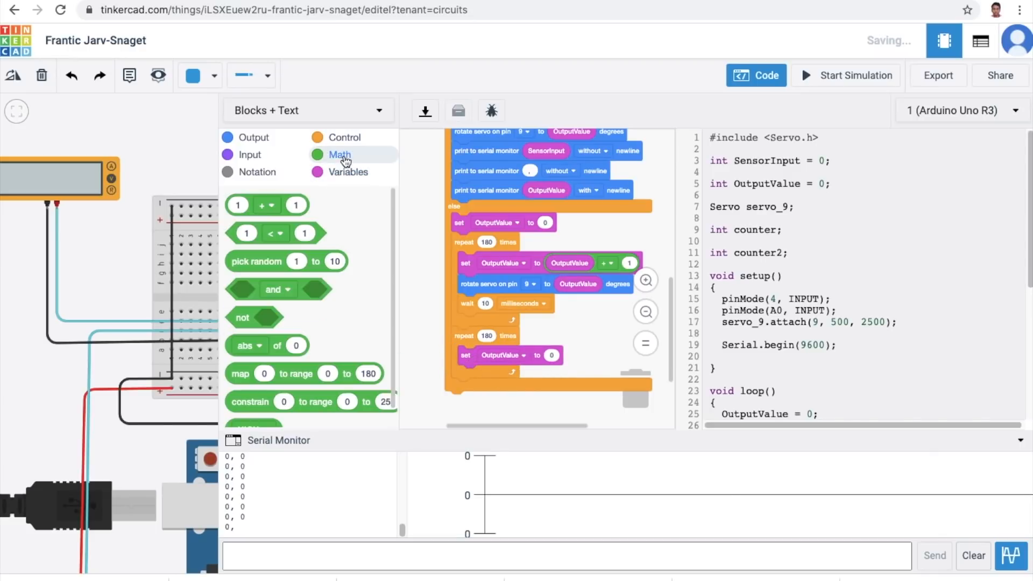
left_click_drag(245, 202, 551, 357)
left_click(336, 176)
left_click_drag(264, 233, 577, 362)
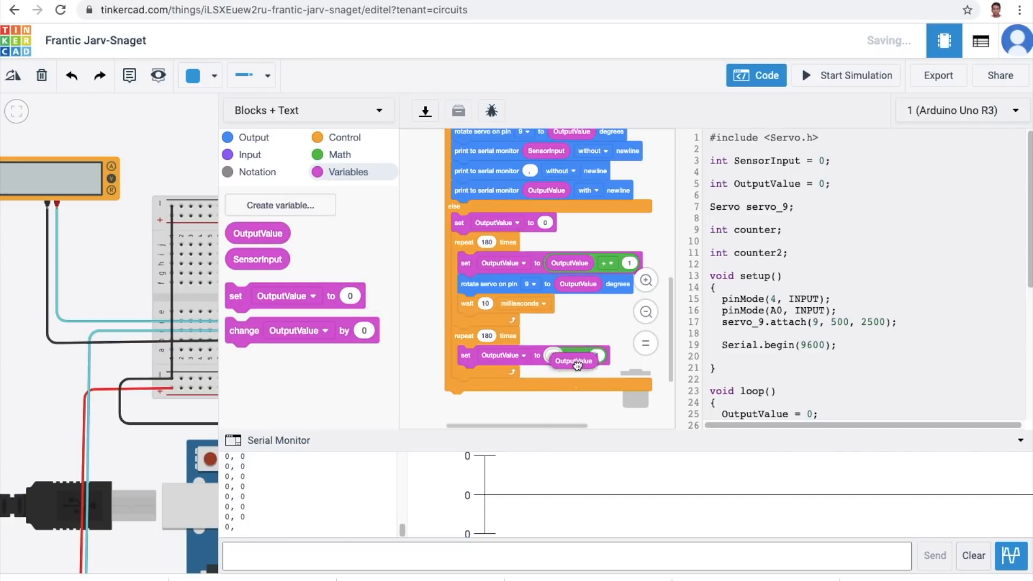
left_click(608, 356)
left_click(587, 258)
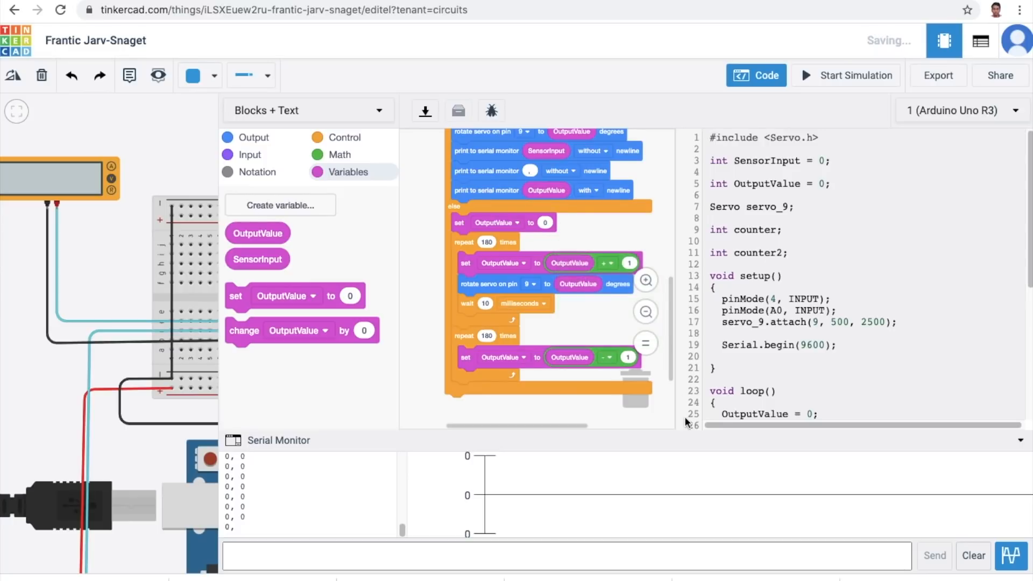
- Below the decrement block in the second loop, rotate the servo on pin 9 to OutputValue degrees
left_click(245, 138)
left_click_drag(257, 332, 490, 392)
left_click(532, 378)
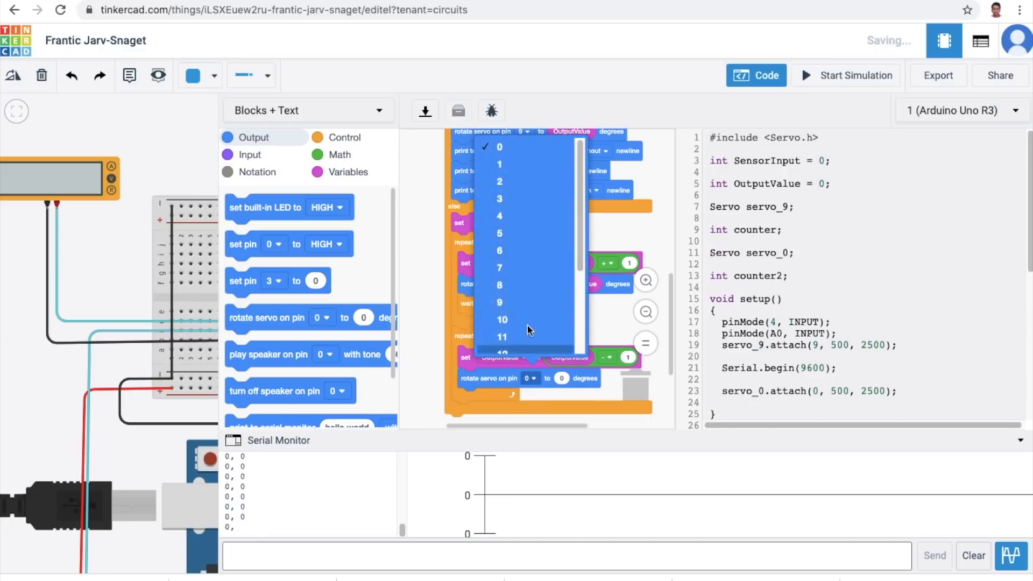
left_click(518, 293)
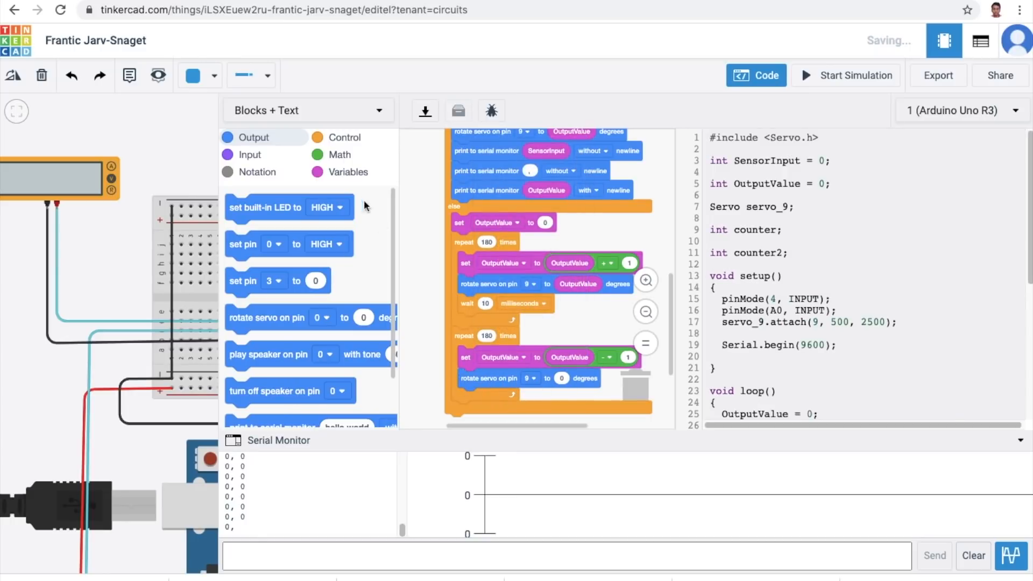
left_click(356, 183)
left_click_drag(256, 234, 590, 381)
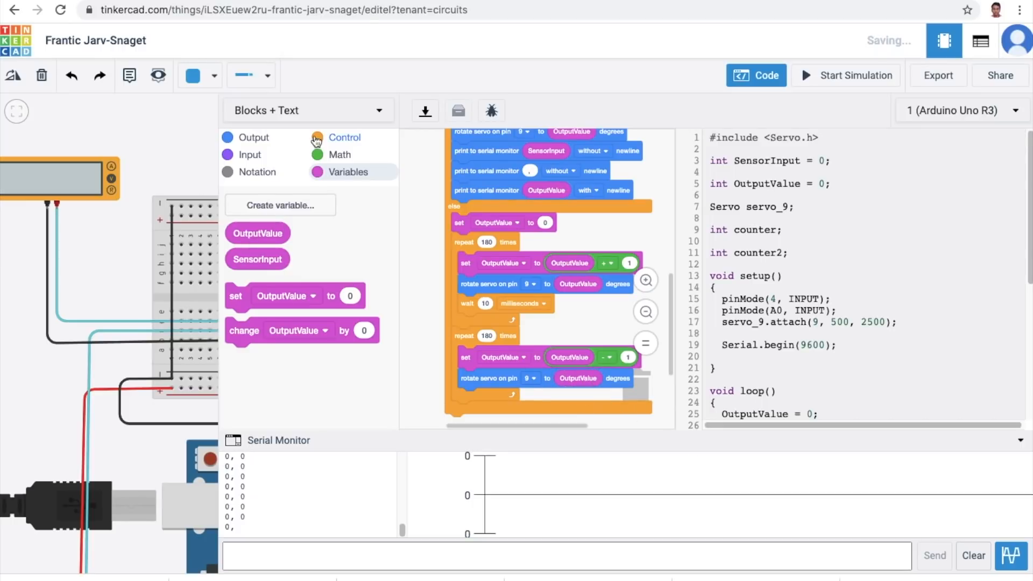
- End the decrementing loop's body with a wait of 10 milliseconds
left_click(342, 139)
left_click_drag(236, 208, 480, 398)
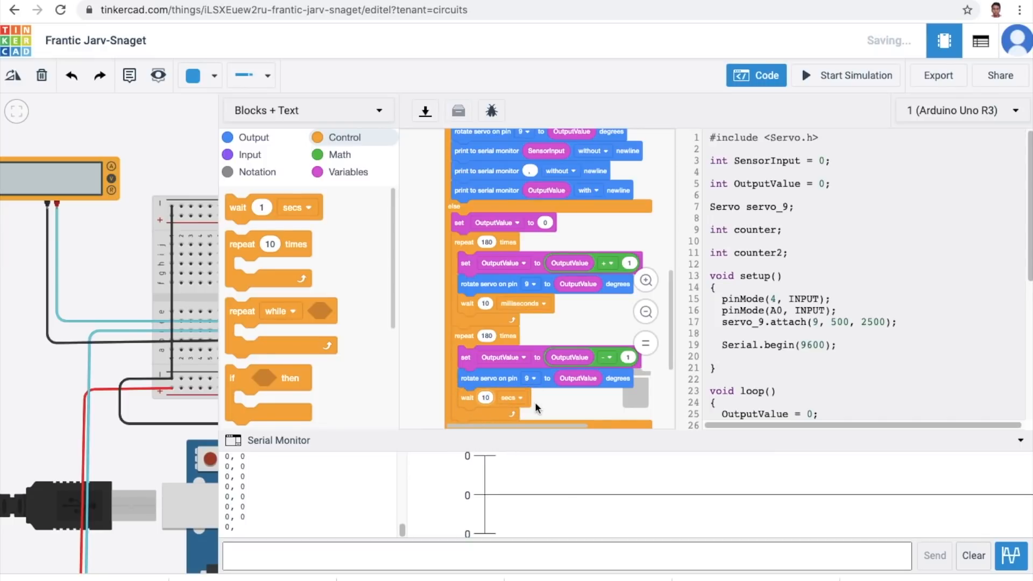
left_click(516, 397)
left_click(527, 370)
left_click_drag(672, 300, 672, 339)
left_click_drag(672, 322, 676, 265)
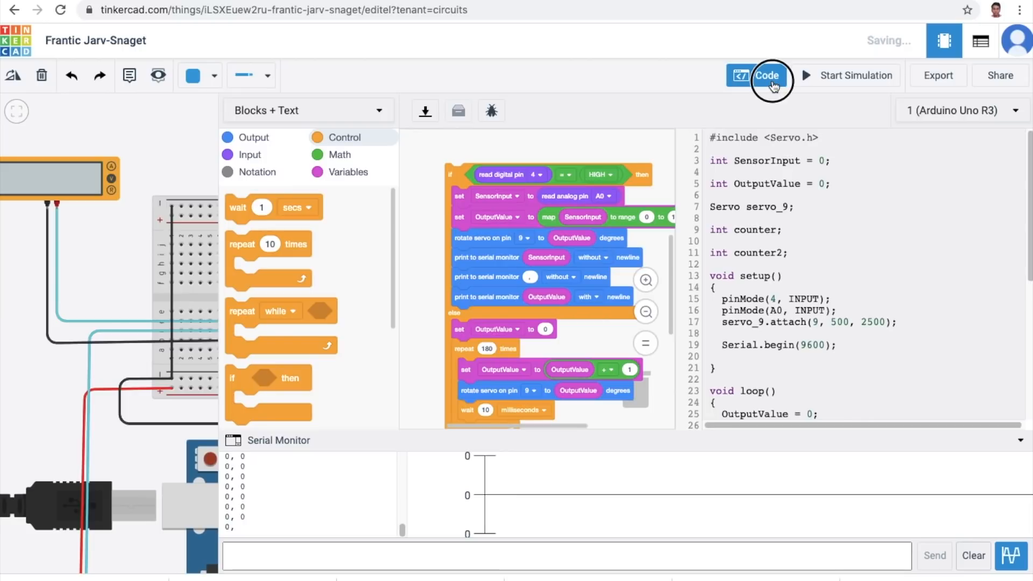
- Simulate the circuit, turn the potentiometer to move the servo, and operate the pushbutton to test the automatic sweep
left_click(823, 78)
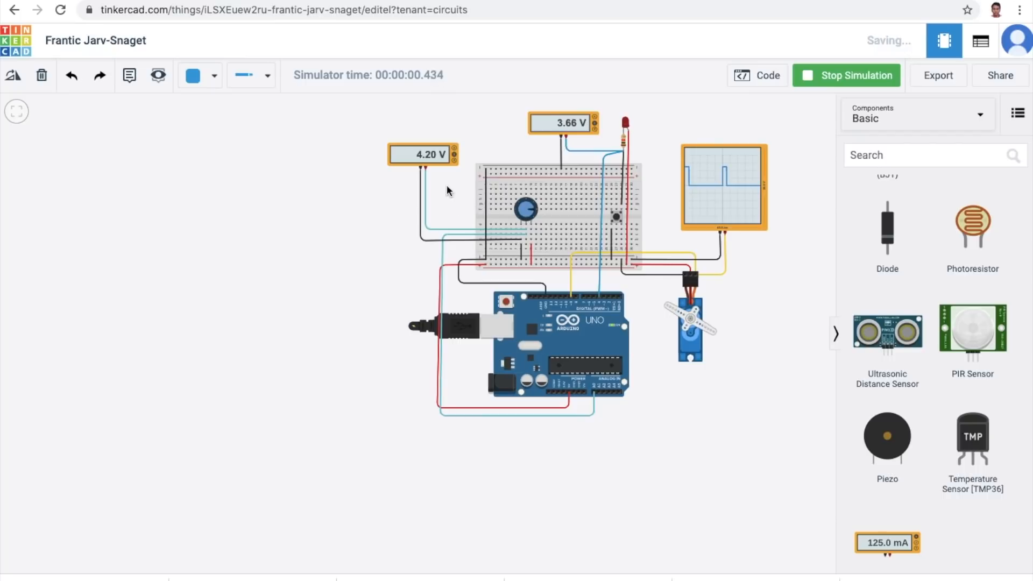
scroll(521, 147, "up", 1)
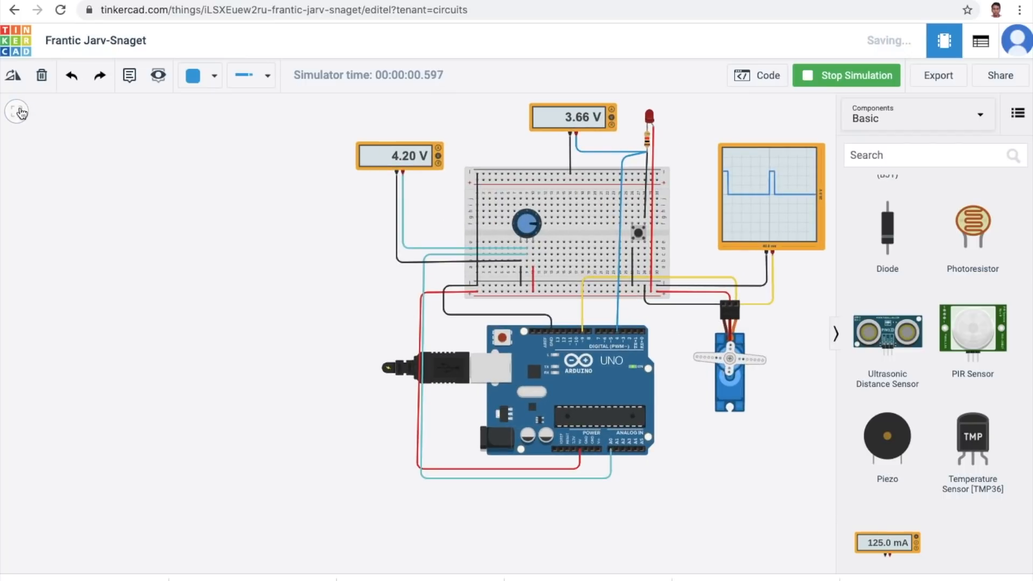
left_click(16, 112)
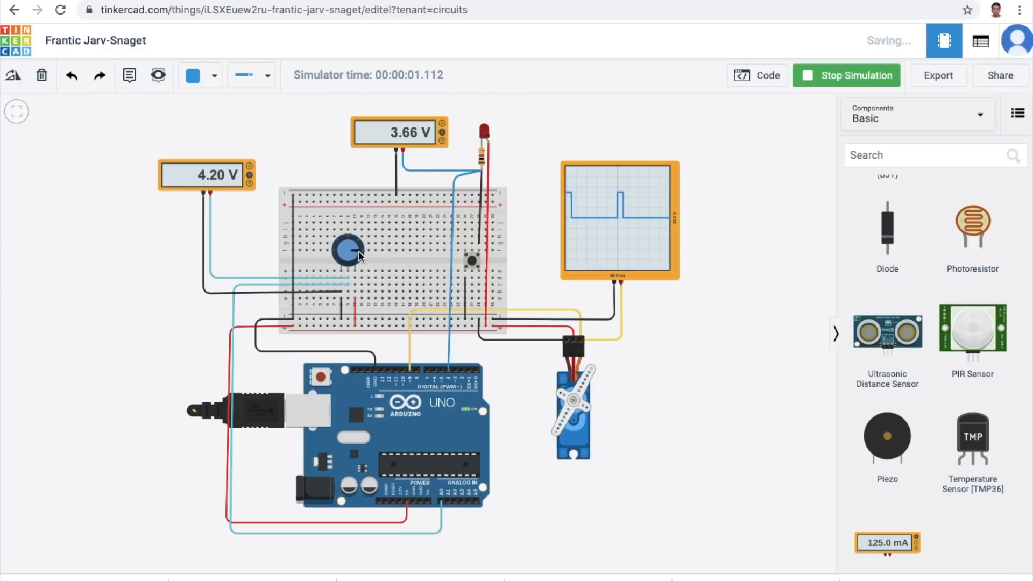
left_click_drag(359, 252, 309, 237)
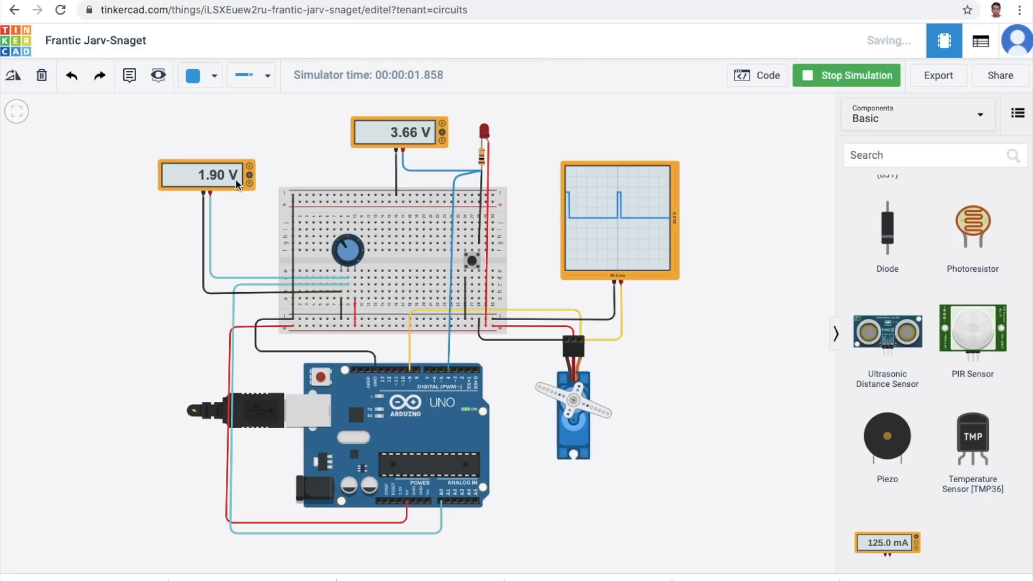
left_click(471, 264)
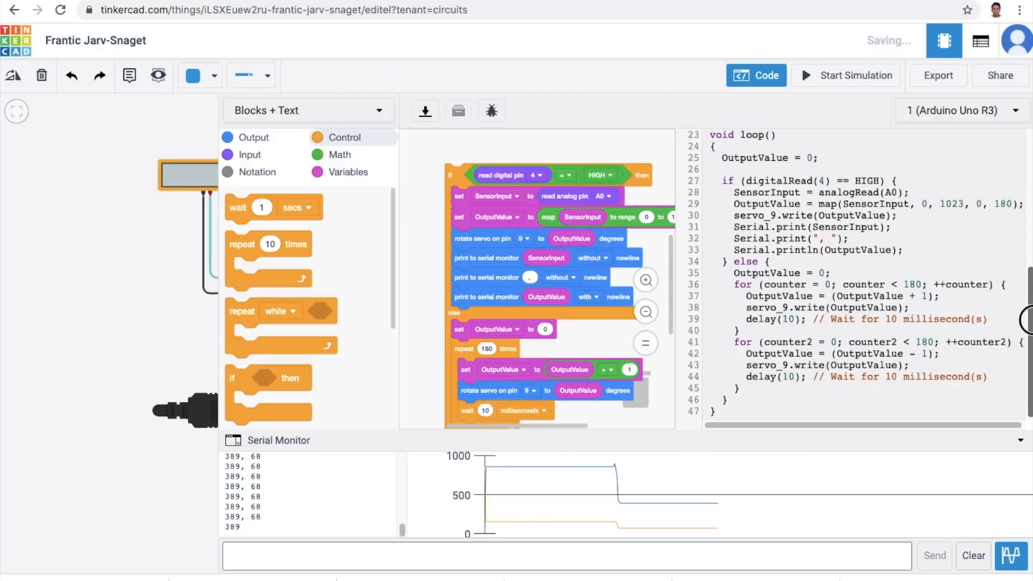
- Copy the entire generated code, from the Servo.h include to the end of loop(), and switch to the Arduino IDE
left_click_drag(1026, 280, 1026, 153)
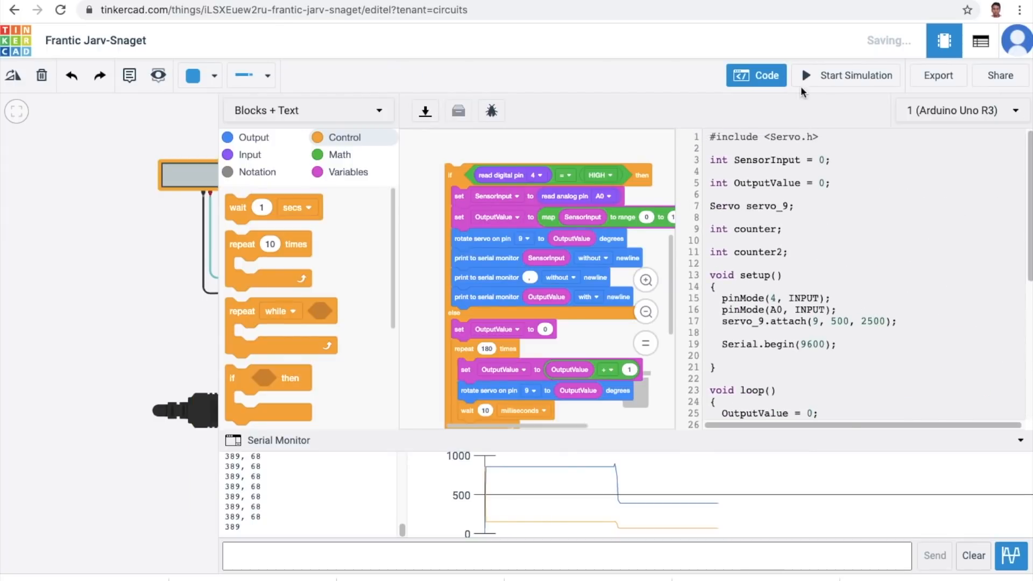
left_click_drag(709, 137, 769, 563)
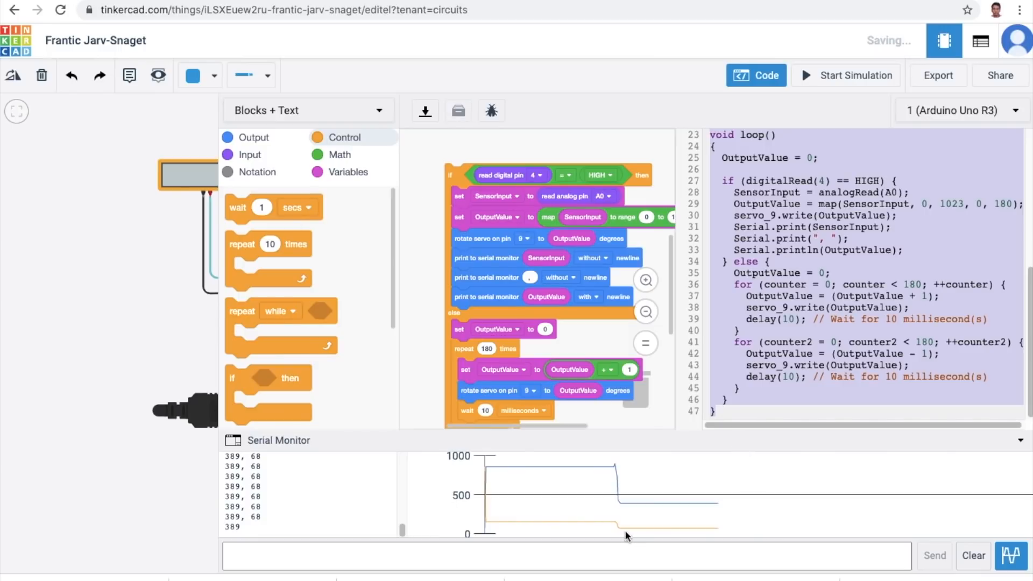
key("ctrl+Up")
left_click(700, 580)
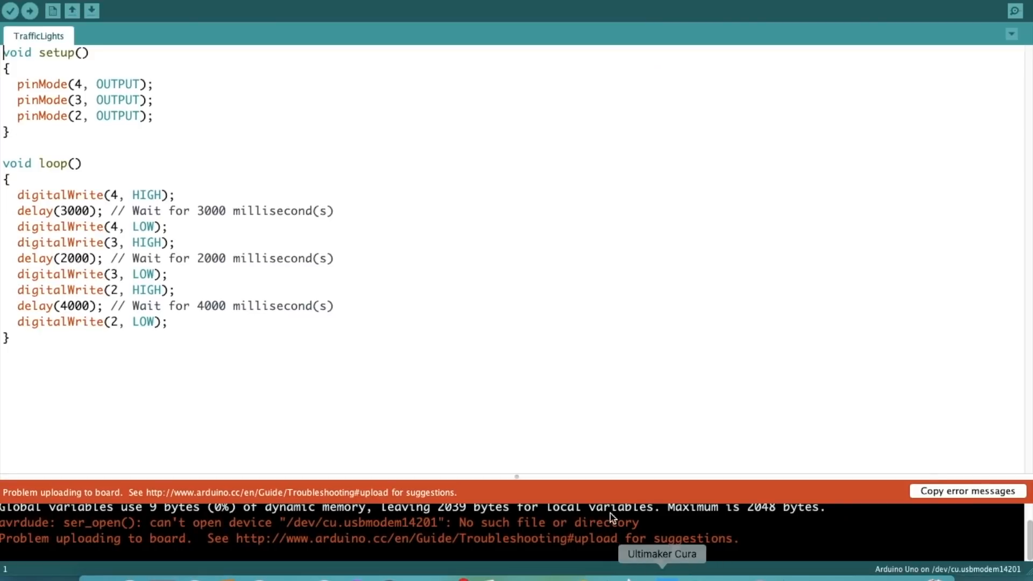
- Create a new Arduino sketch and enlarge its window to fill the screen
left_click(92, 0)
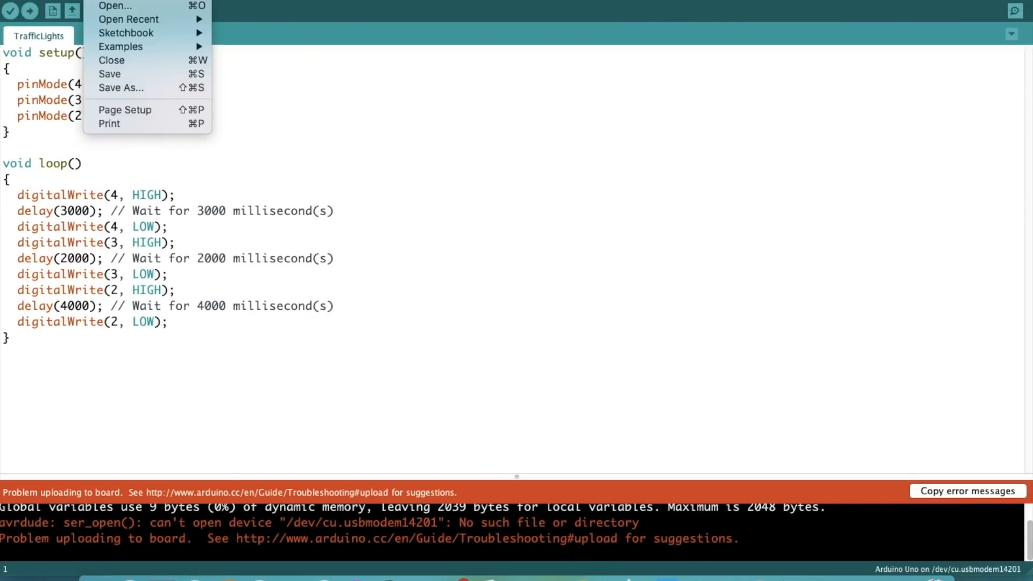
left_click(104, 6)
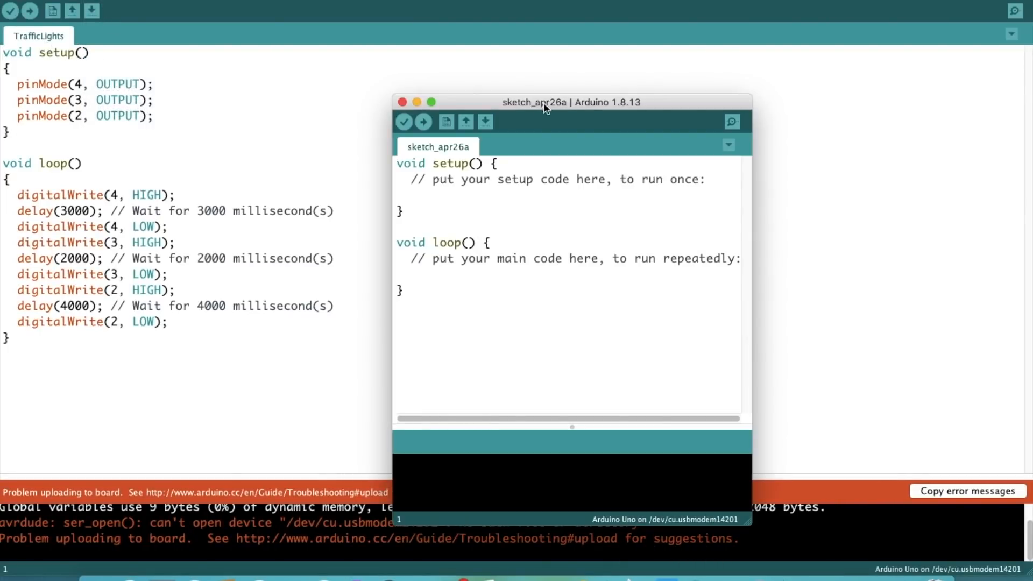
left_click(430, 102)
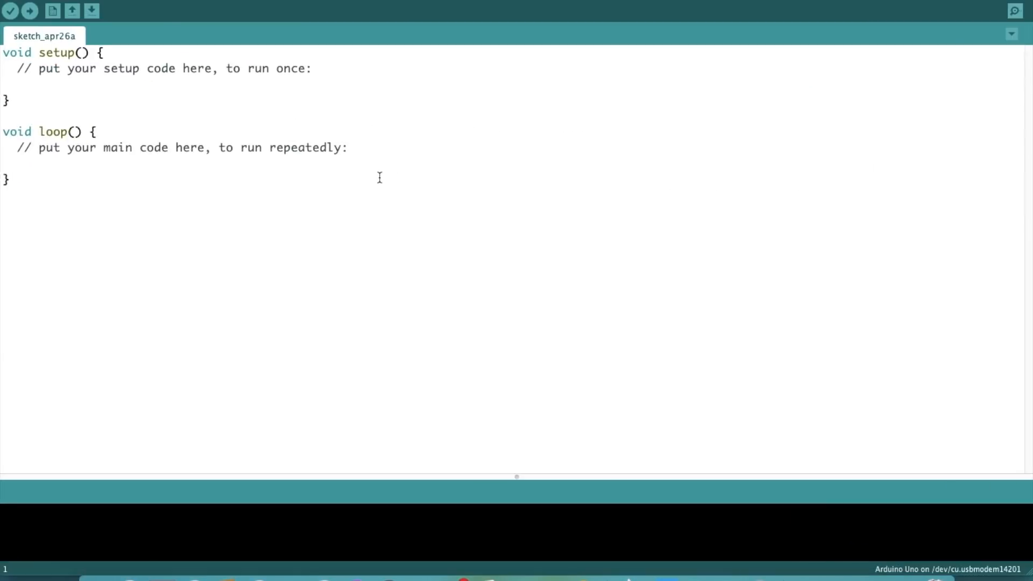
- Replace the new sketch's default setup and loop template with the servo code copied from Tinkercad
key("super+a")
key("BackSpace")
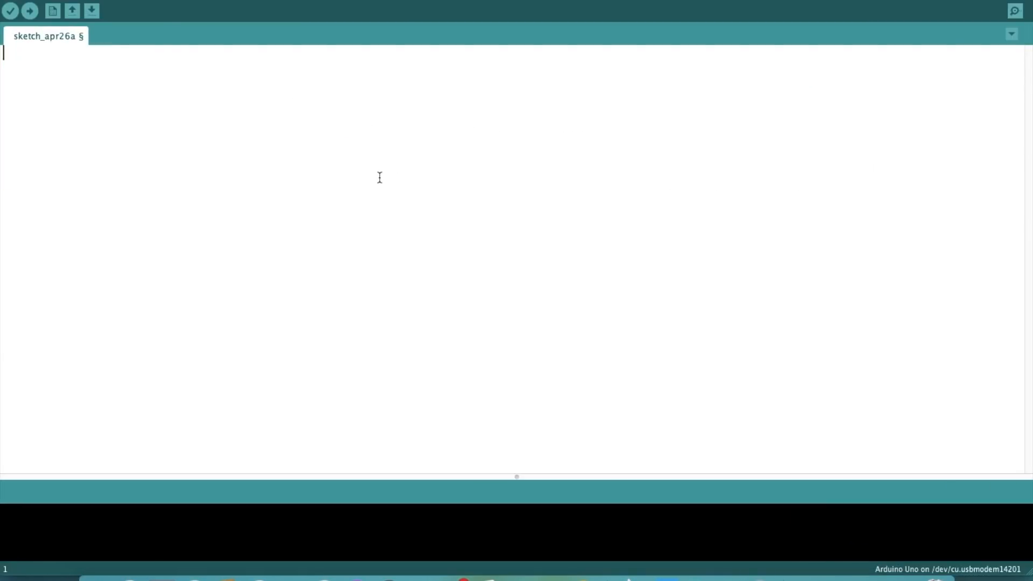
key("super+v")
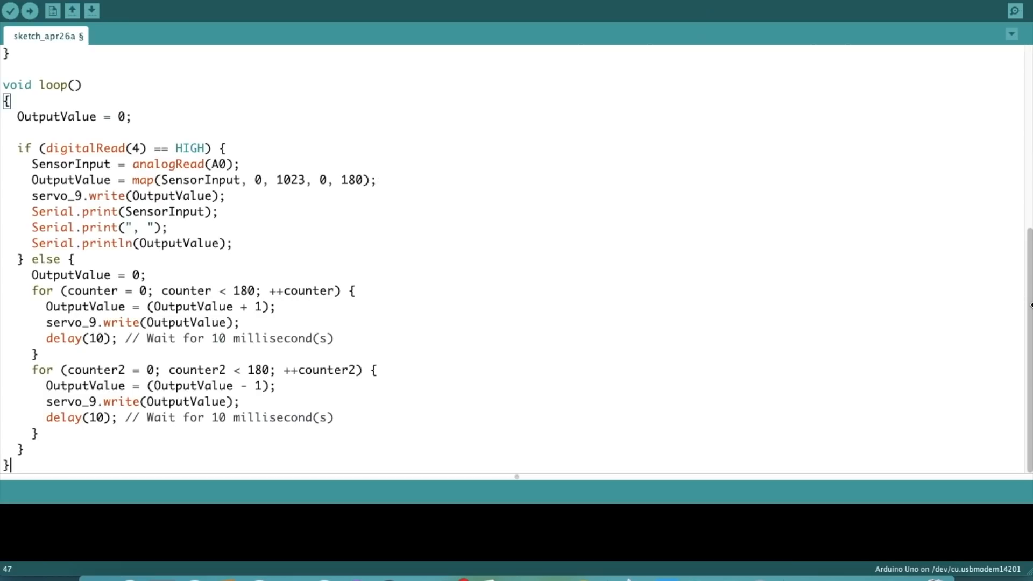
left_click_drag(1031, 309, 1024, 90)
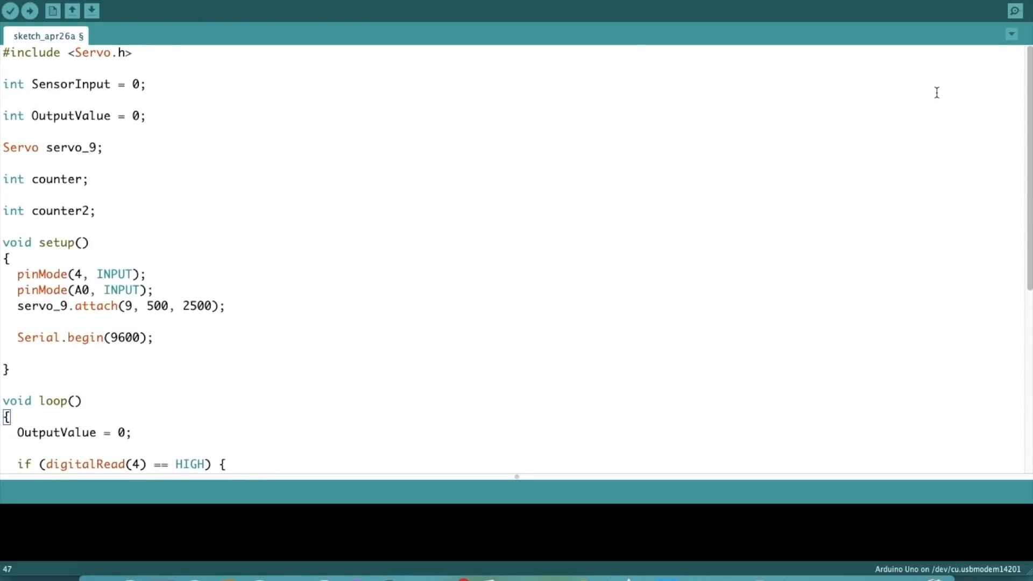
- Save the sketch in the Arduino folder as ServoManualCumAutomatic
key("super+s")
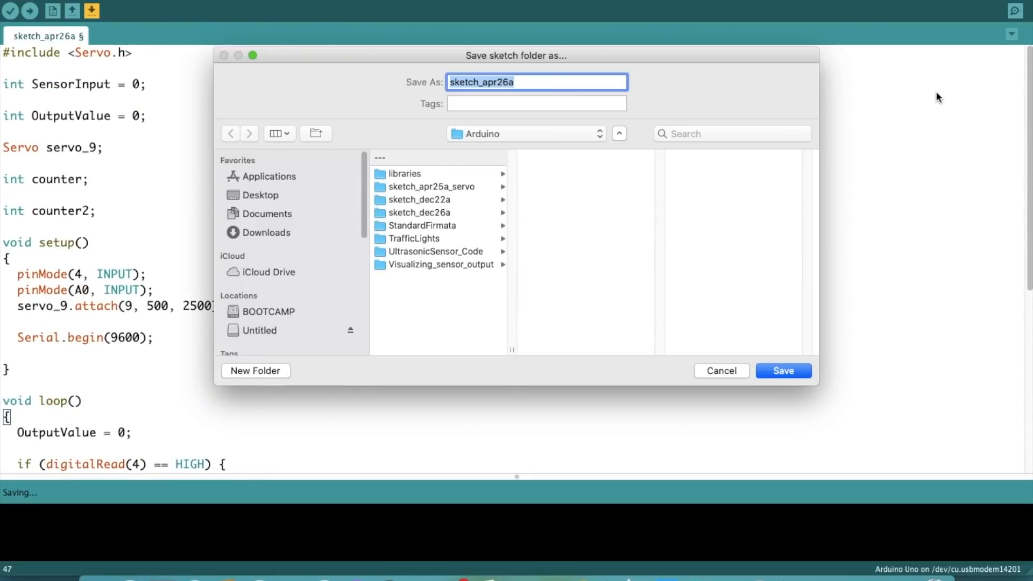
type("SEr")
key("BackSpace")
key("BackSpace")
type("ervoManu")
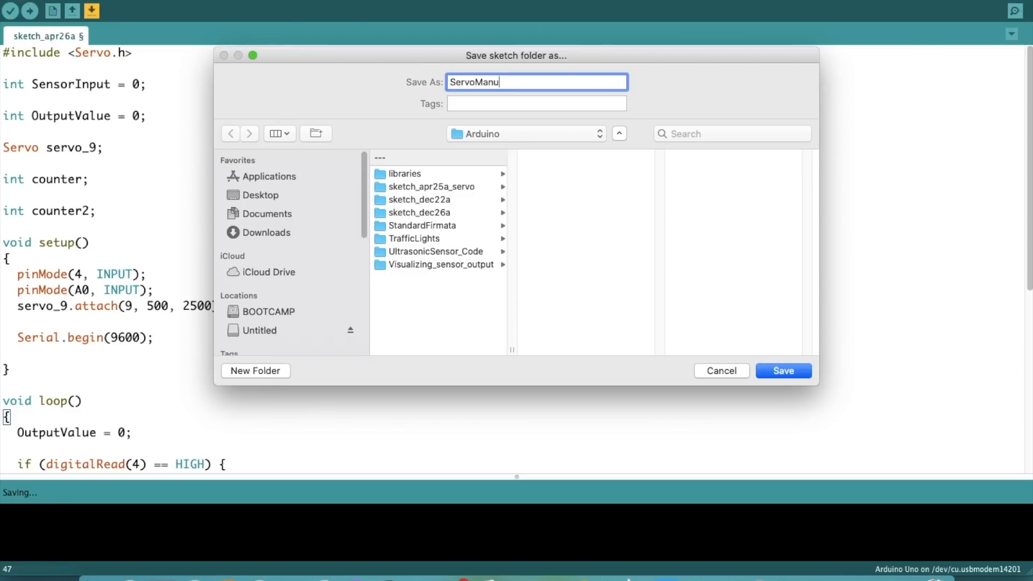
type("alCumAutomatic")
key("Return")
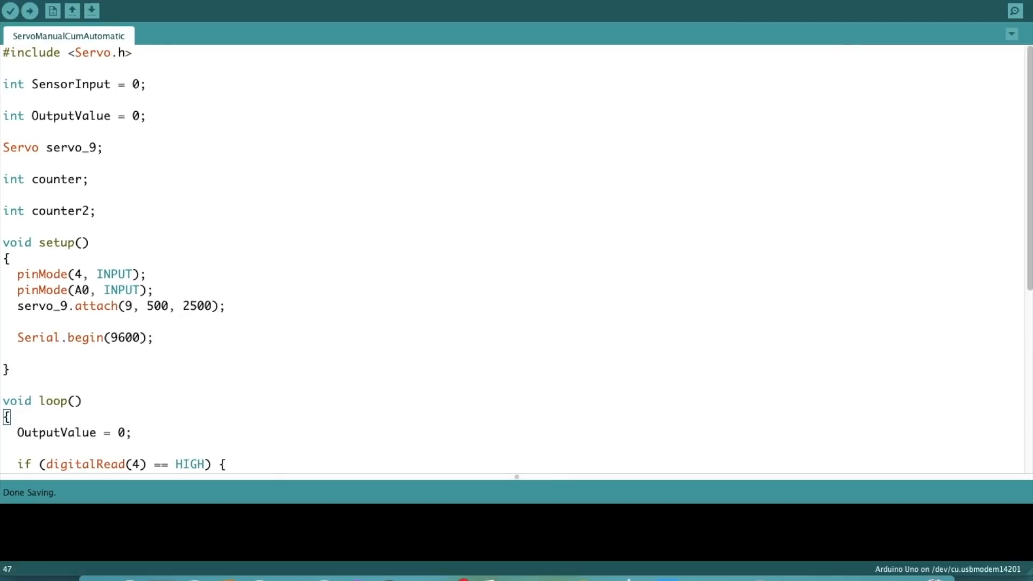
- Verify the ServoManualCumAutomatic sketch by compiling it
left_click_drag(1028, 135, 1028, 71)
left_click(10, 13)
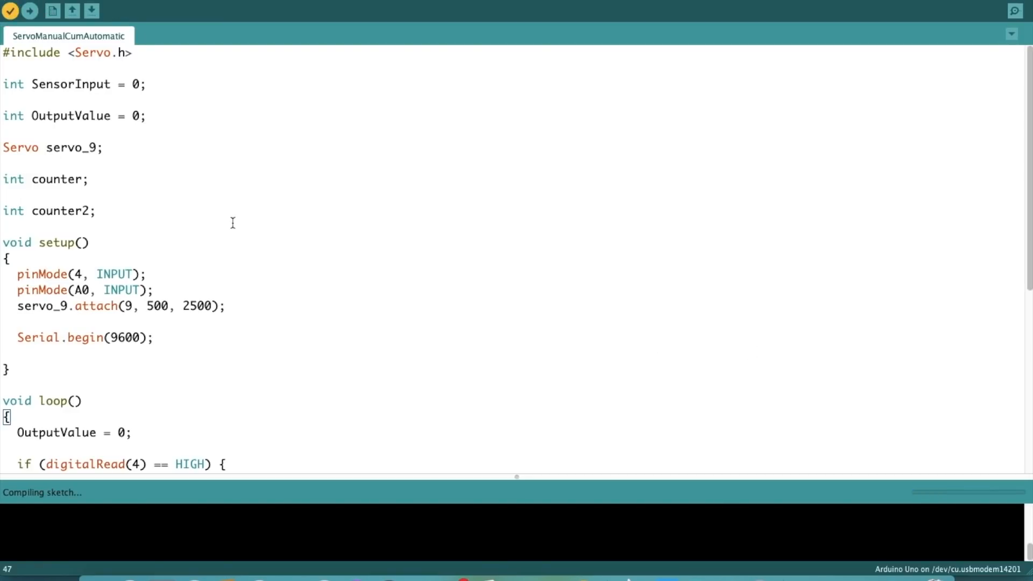